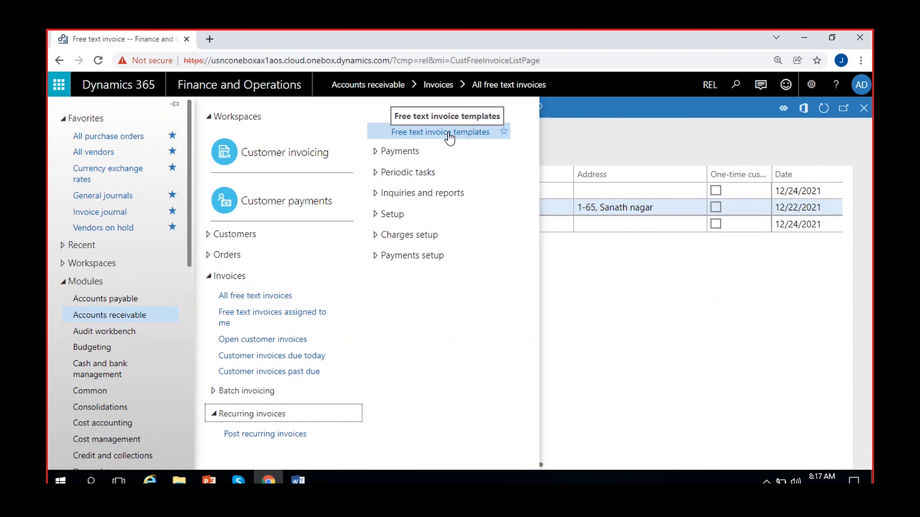
Open the free text invoice templates and create a template named "Rent" with the description "Rent monthly"
{"action": "left_click", "coordinate": [459, 135]}
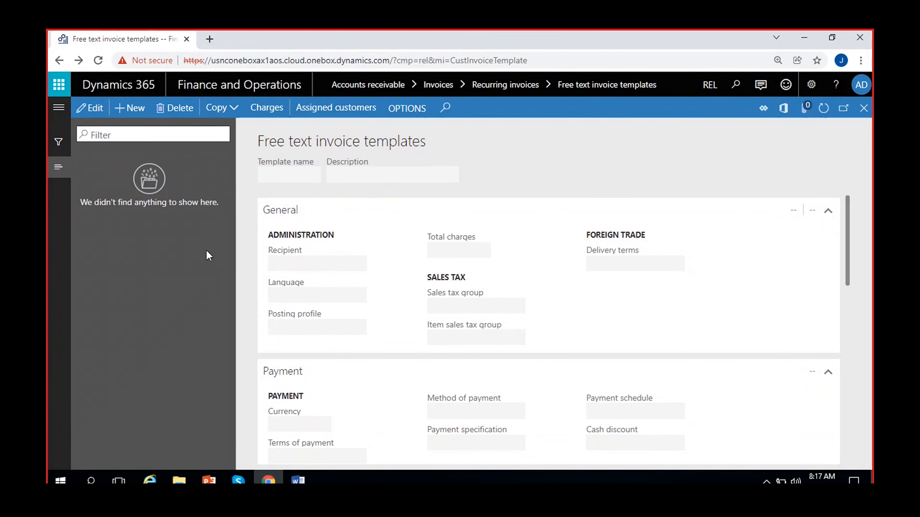
{"action": "type", "text": "Rent"}
{"action": "left_click", "coordinate": [382, 177]}
{"action": "type", "text": "Rent monthly"}
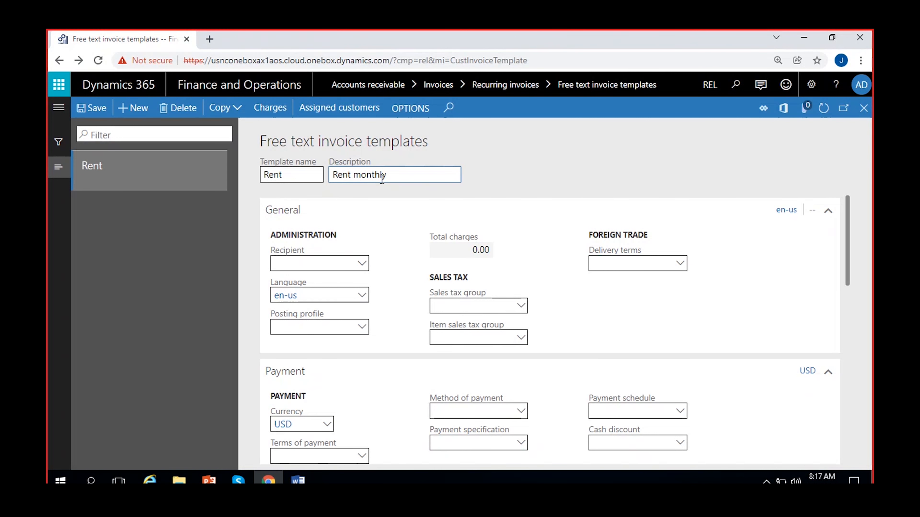
{"action": "left_click", "coordinate": [88, 299]}
Set the template's recipient to the first employee in the worker list
{"action": "left_click", "coordinate": [362, 268]}
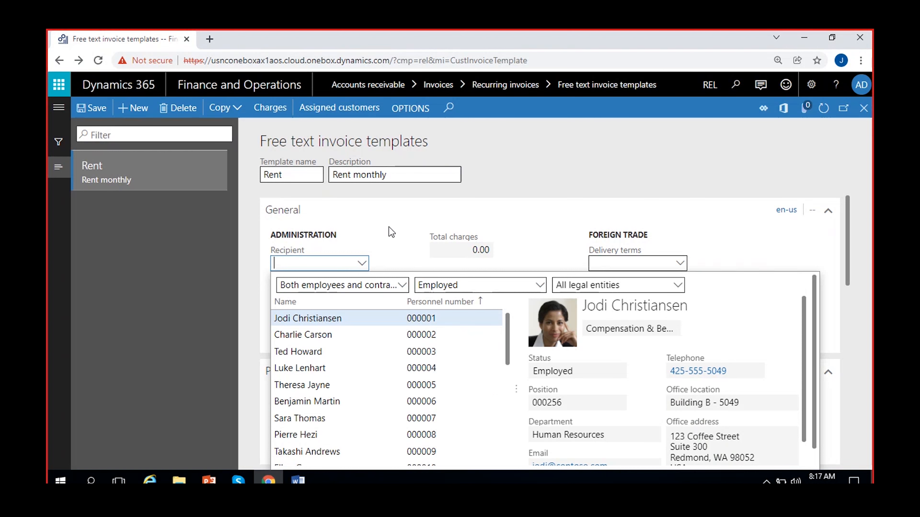
{"action": "left_click", "coordinate": [319, 318]}
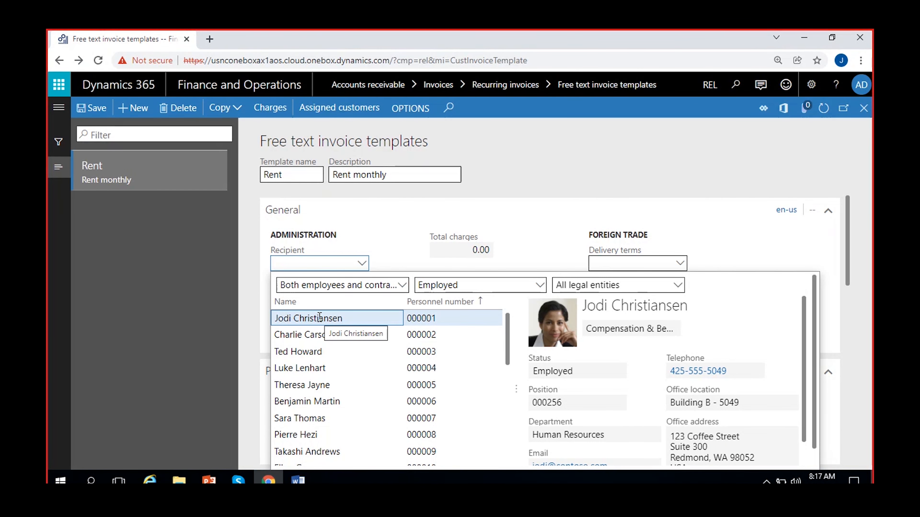
{"action": "scroll", "coordinate": [621, 467], "scroll_direction": "down", "scroll_amount": 1}
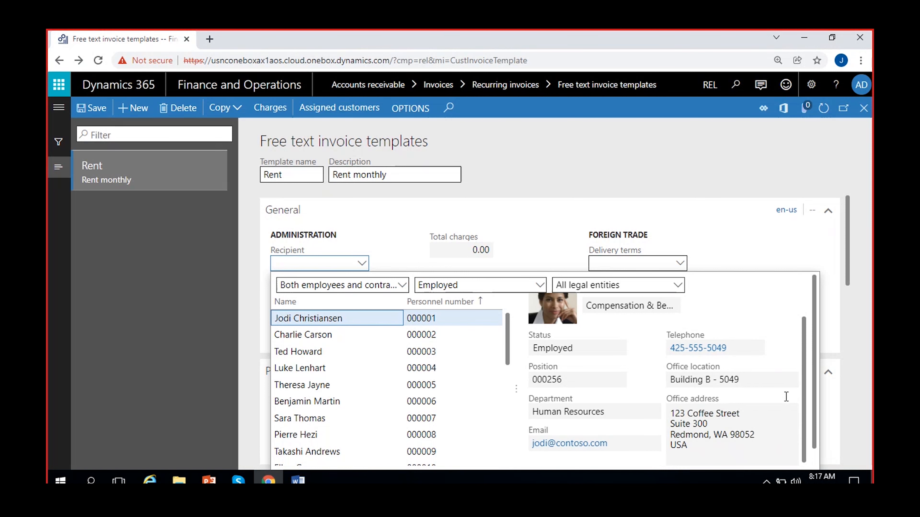
{"action": "scroll", "coordinate": [817, 311], "scroll_direction": "down", "scroll_amount": 1}
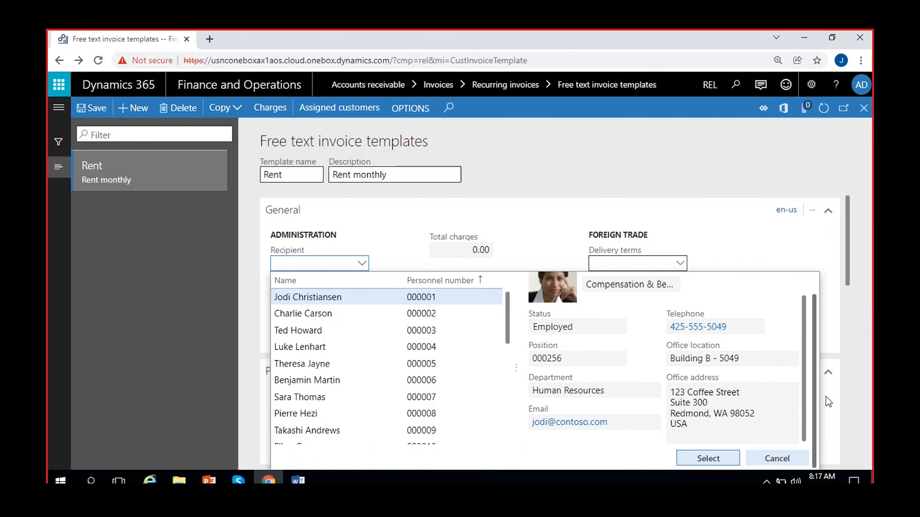
{"action": "left_click", "coordinate": [726, 460]}
Set the Rent template's posting profile to GEN, the general posting profile
{"action": "left_click", "coordinate": [362, 327]}
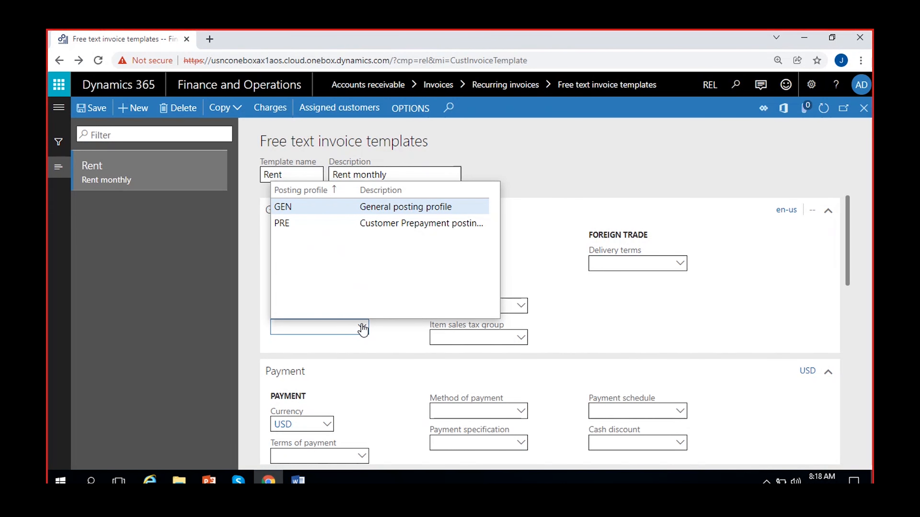
{"action": "left_click", "coordinate": [359, 206]}
{"action": "left_click", "coordinate": [396, 338]}
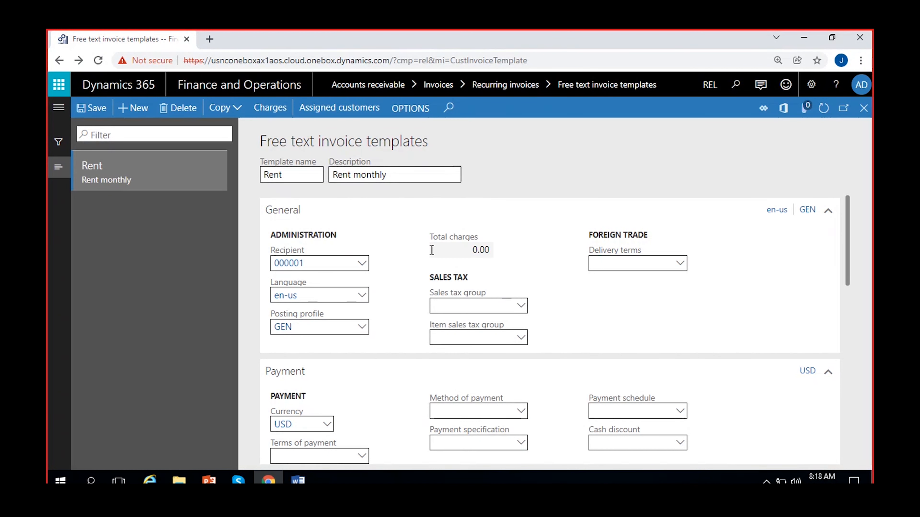
{"action": "left_click", "coordinate": [476, 250]}
{"action": "double_click", "coordinate": [475, 249]}
{"action": "left_click", "coordinate": [401, 299]}
Set the template's terms of payment to Net5Days and its method of payment to Check
{"action": "scroll", "coordinate": [417, 352], "scroll_direction": "down", "scroll_amount": 2}
{"action": "left_click", "coordinate": [361, 396]}
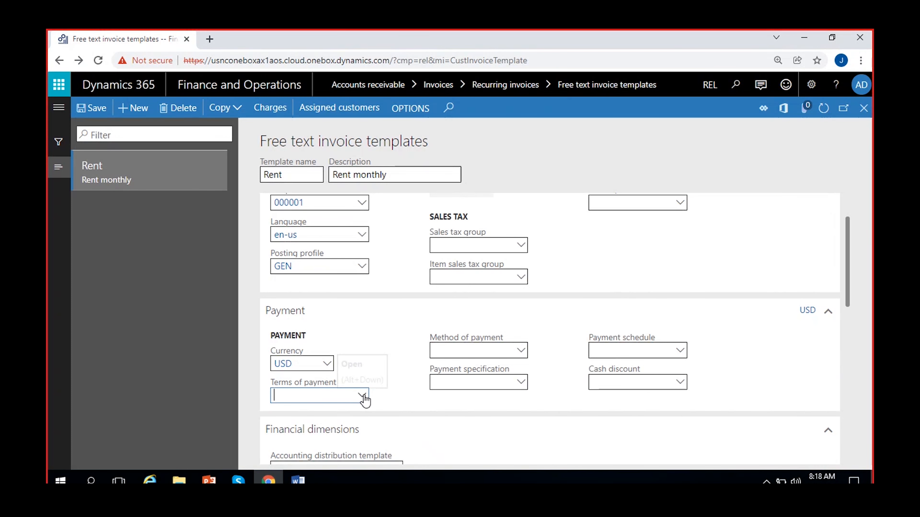
{"action": "scroll", "coordinate": [368, 326], "scroll_direction": "down", "scroll_amount": 2}
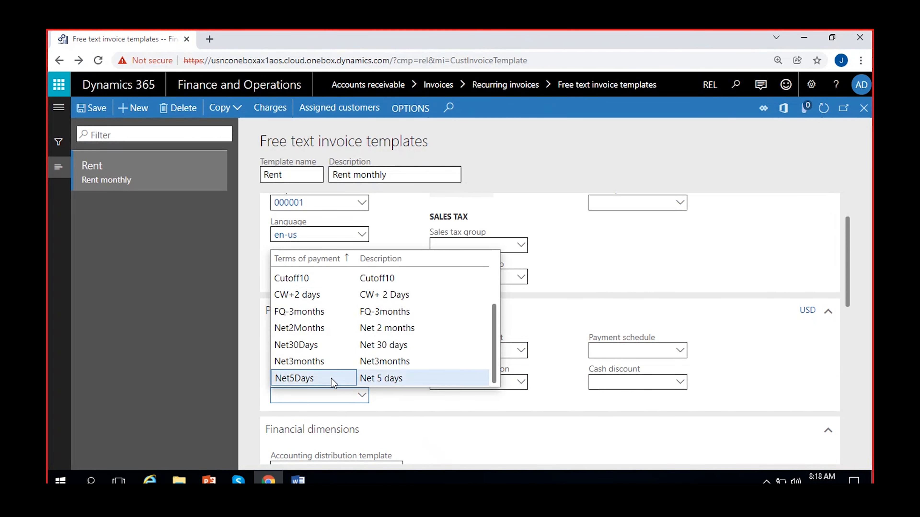
{"action": "left_click", "coordinate": [338, 380]}
{"action": "left_click", "coordinate": [519, 353]}
{"action": "left_click", "coordinate": [482, 232]}
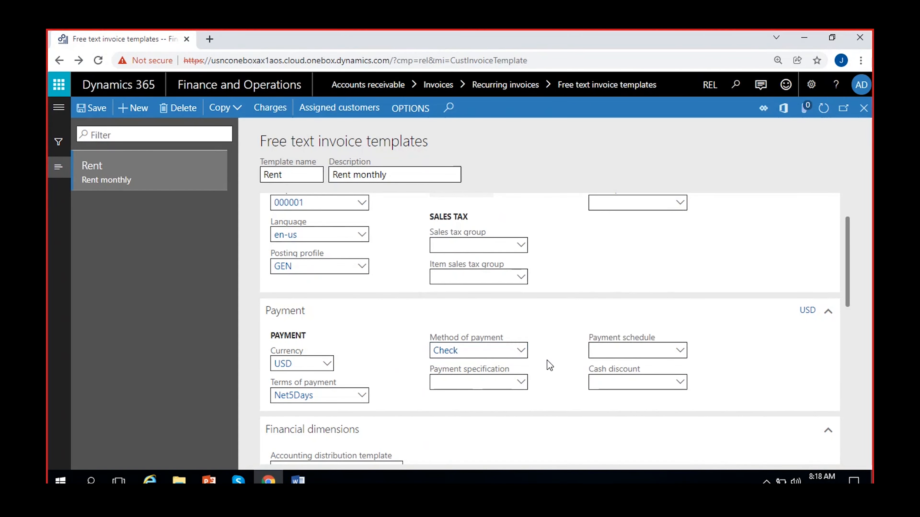
Set the main account of the template's invoice line to 400001, Subscription revenue
{"action": "scroll", "coordinate": [547, 360], "scroll_direction": "down", "scroll_amount": 3}
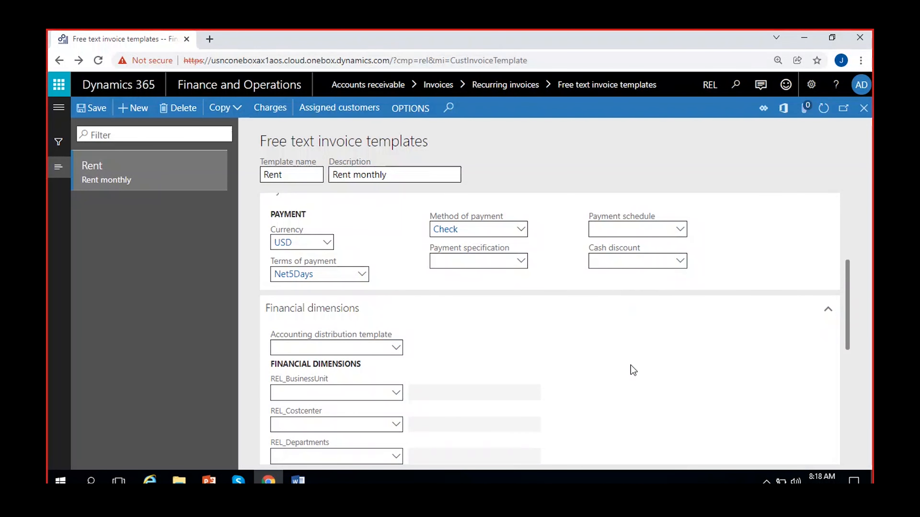
{"action": "scroll", "coordinate": [633, 369], "scroll_direction": "down", "scroll_amount": 3}
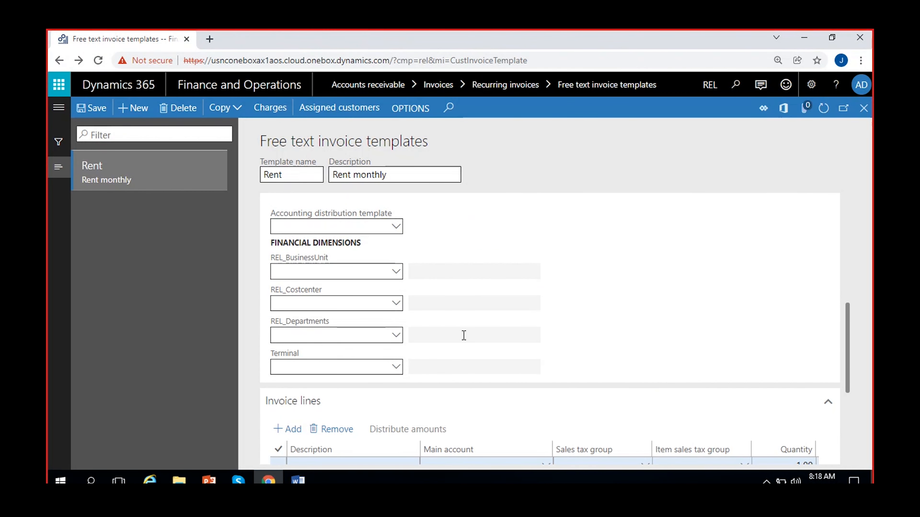
{"action": "scroll", "coordinate": [487, 325], "scroll_direction": "down", "scroll_amount": 4}
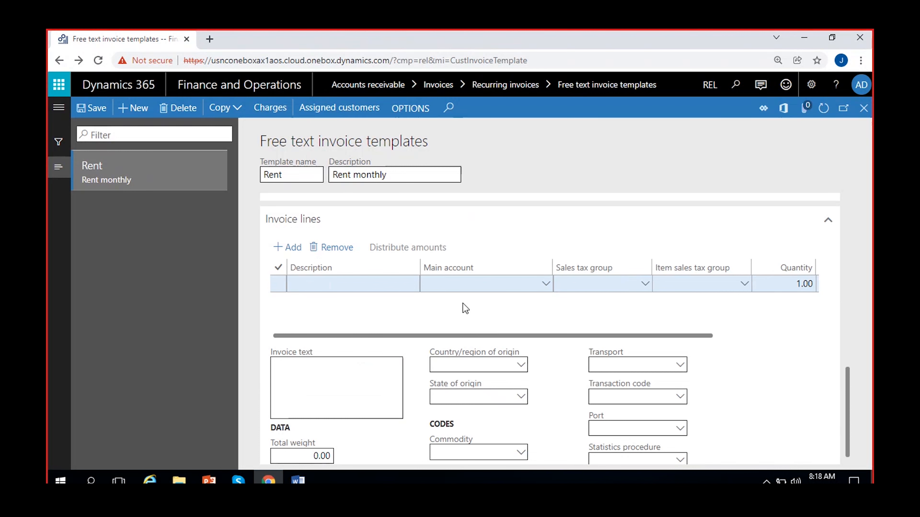
{"action": "left_click", "coordinate": [551, 287]}
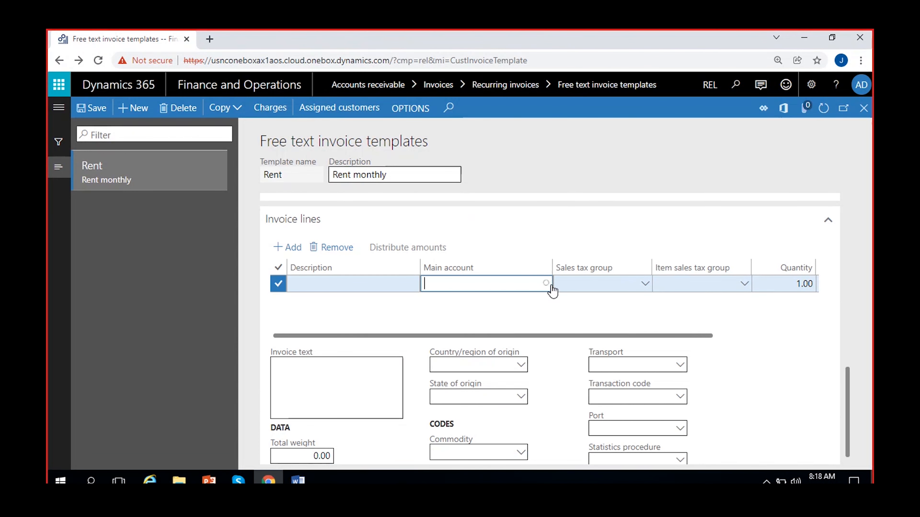
{"action": "left_click", "coordinate": [550, 286]}
{"action": "left_click", "coordinate": [408, 310]}
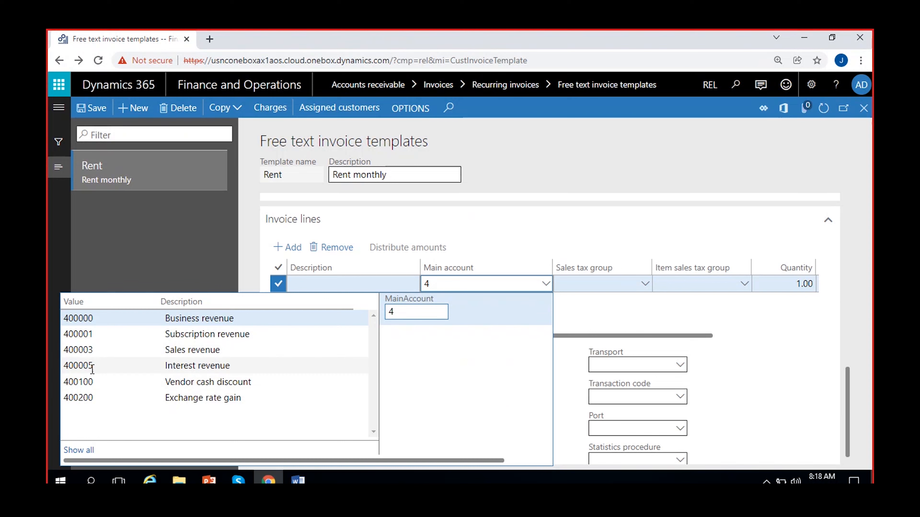
{"action": "left_click", "coordinate": [116, 328]}
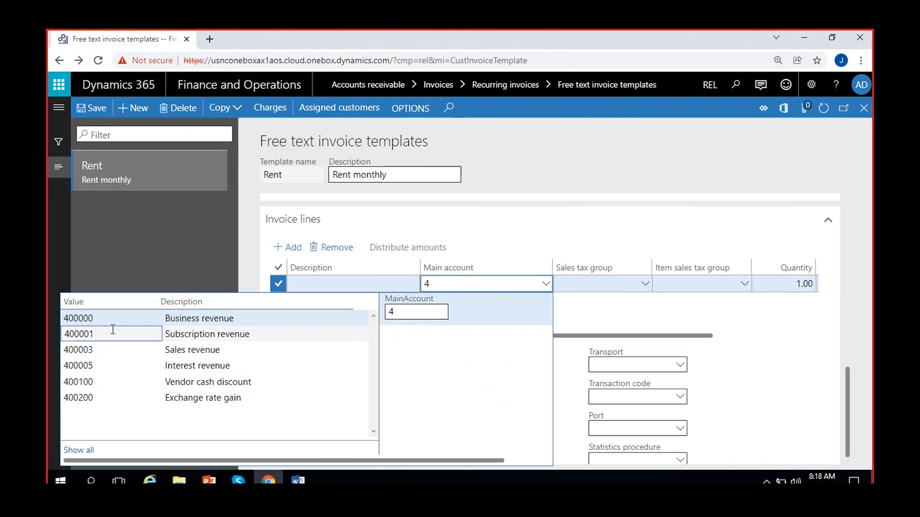
{"action": "left_click", "coordinate": [452, 309]}
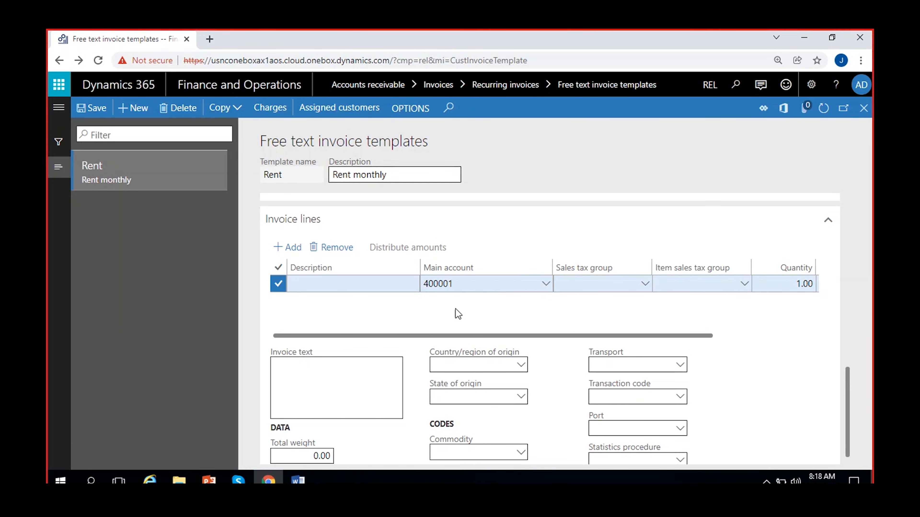
Set the unit price of the invoice line to 10,000.00
{"action": "scroll", "coordinate": [456, 311], "scroll_direction": "right", "scroll_amount": 3}
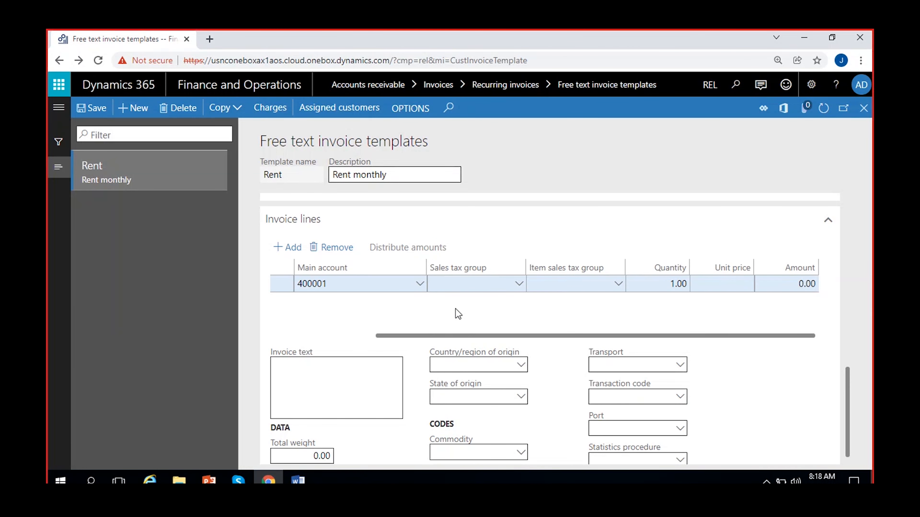
{"action": "left_click", "coordinate": [712, 288]}
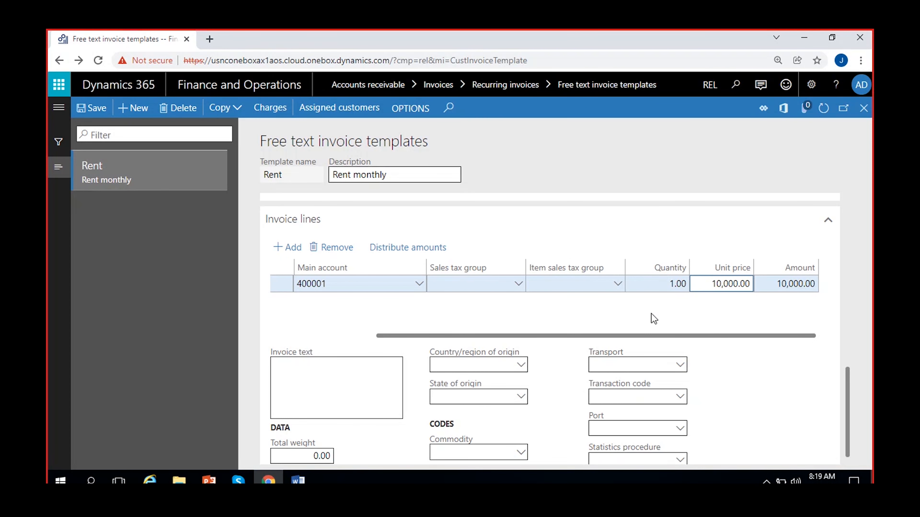
{"action": "left_click", "coordinate": [453, 313]}
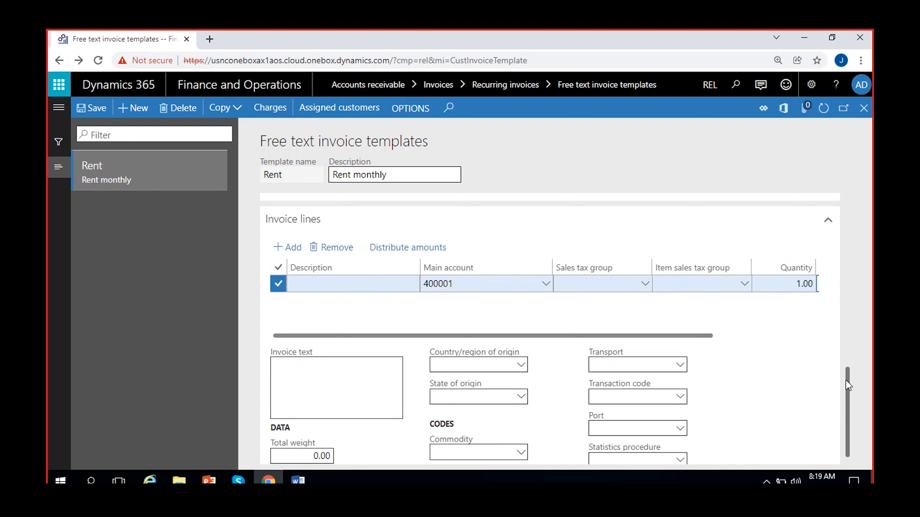
Review the Rent template's invoice line, financial dimensions, and general and payment settings
{"action": "left_click_drag", "start_coordinate": [848, 380], "coordinate": [854, 427]}
{"action": "scroll", "coordinate": [857, 419], "scroll_direction": "up", "scroll_amount": 3}
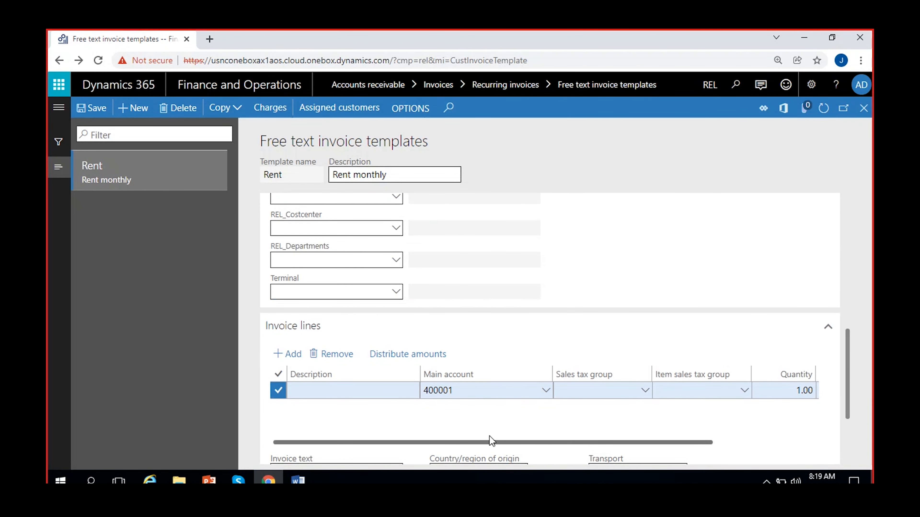
{"action": "scroll", "coordinate": [471, 412], "scroll_direction": "right", "scroll_amount": 3}
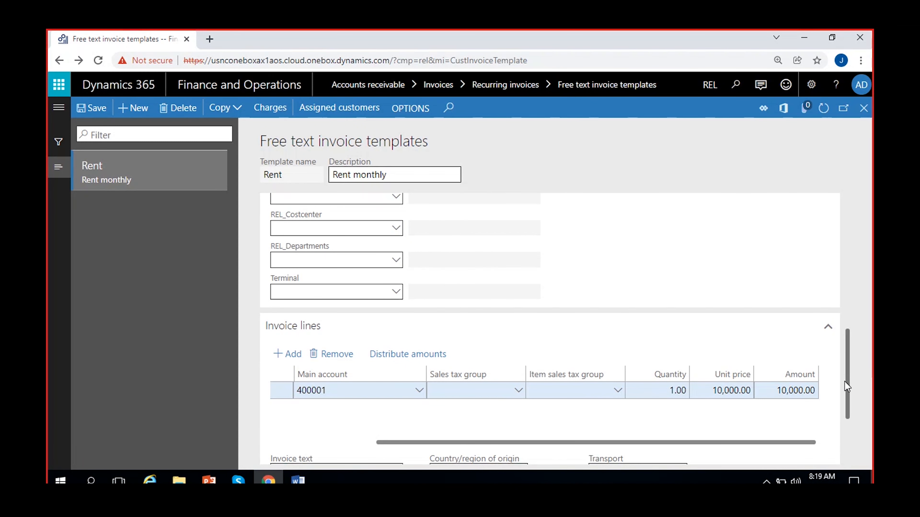
{"action": "left_click_drag", "start_coordinate": [566, 443], "coordinate": [246, 448]}
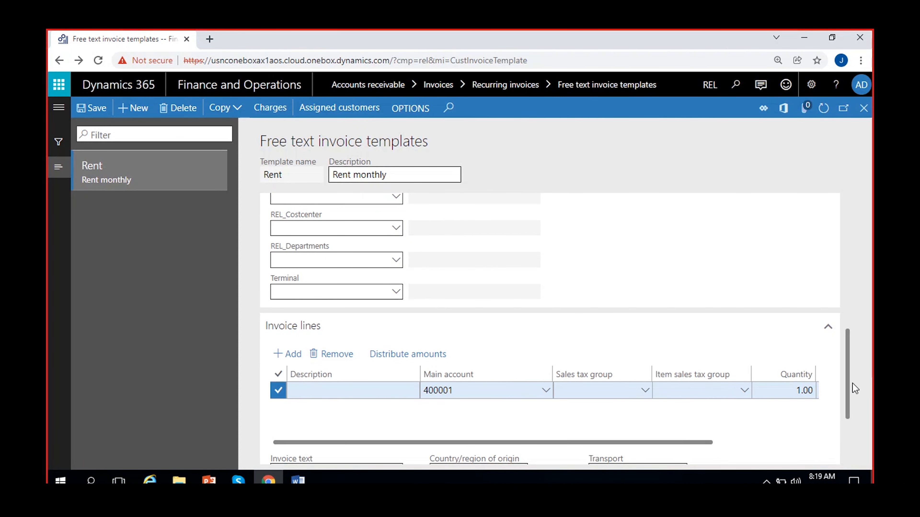
{"action": "left_click_drag", "start_coordinate": [846, 376], "coordinate": [850, 235]}
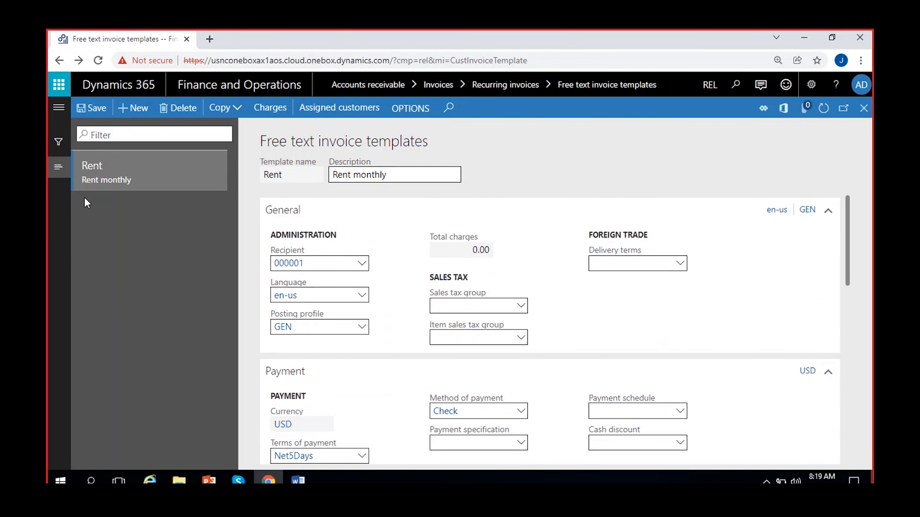
{"action": "scroll", "coordinate": [366, 356], "scroll_direction": "down", "scroll_amount": 10}
{"action": "scroll", "coordinate": [486, 399], "scroll_direction": "up", "scroll_amount": 10}
Give the invoice line for main account 400001 the description "Rent -Monthly"
{"action": "scroll", "coordinate": [507, 413], "scroll_direction": "down", "scroll_amount": 8}
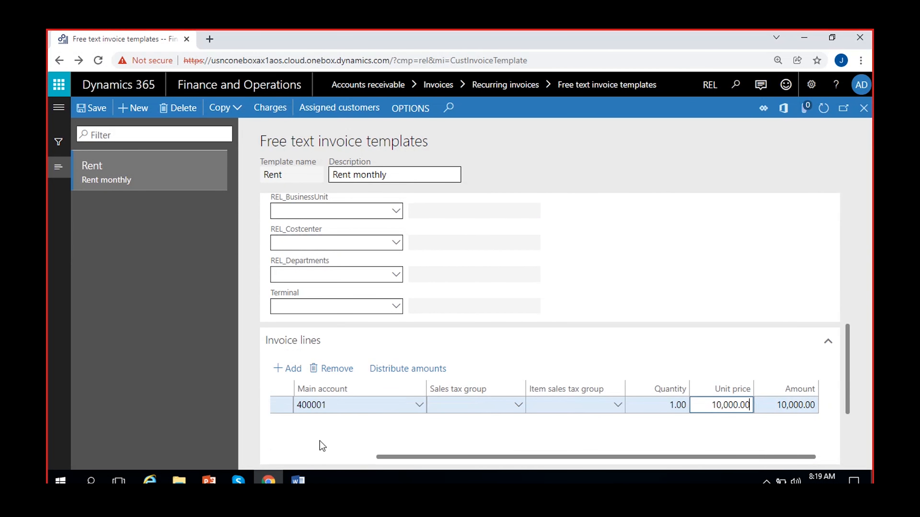
{"action": "scroll", "coordinate": [320, 440], "scroll_direction": "left", "scroll_amount": 3}
{"action": "left_click", "coordinate": [322, 402]}
{"action": "type", "text": "Ren"}
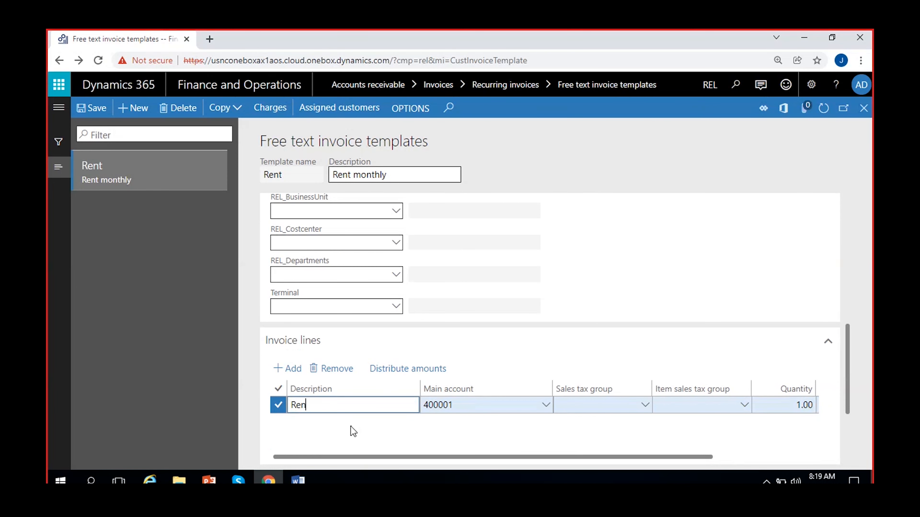
{"action": "type", "text": "t -Monthly"}
Check the customers assigned to the Rent template, and return to the template form
{"action": "scroll", "coordinate": [546, 350], "scroll_direction": "up", "scroll_amount": 10}
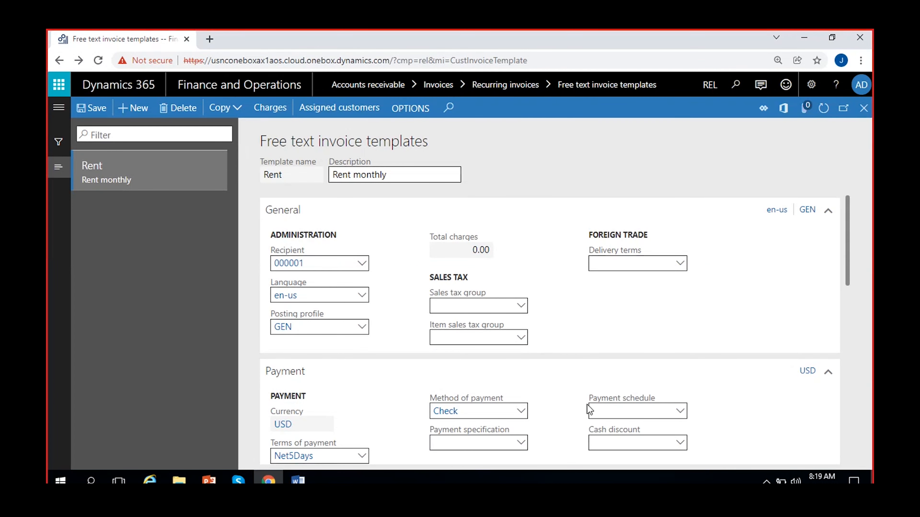
{"action": "left_click", "coordinate": [326, 112]}
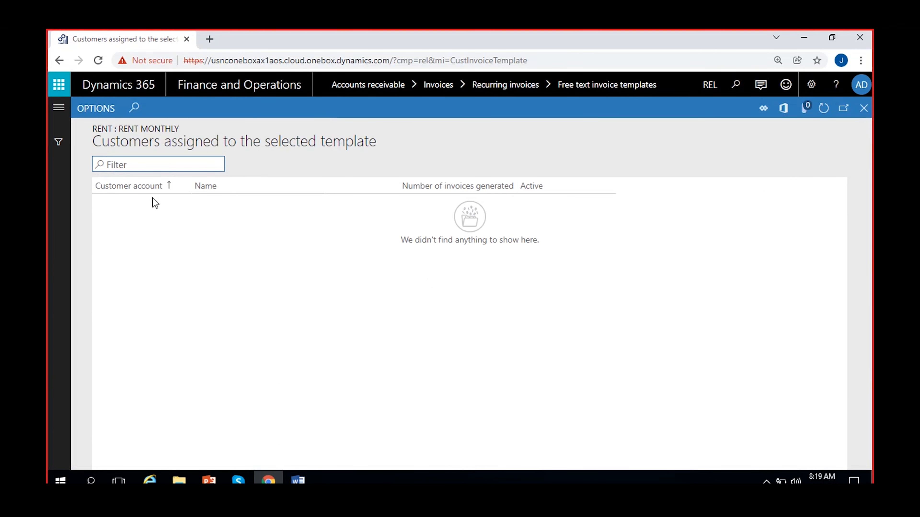
{"action": "left_click", "coordinate": [864, 108]}
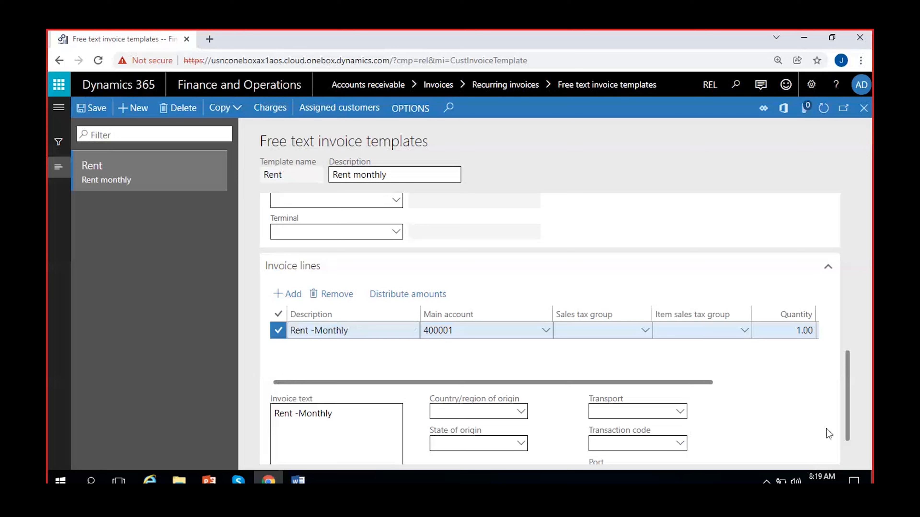
{"action": "scroll", "coordinate": [798, 431], "scroll_direction": "up", "scroll_amount": 5}
{"action": "scroll", "coordinate": [799, 428], "scroll_direction": "up", "scroll_amount": 5}
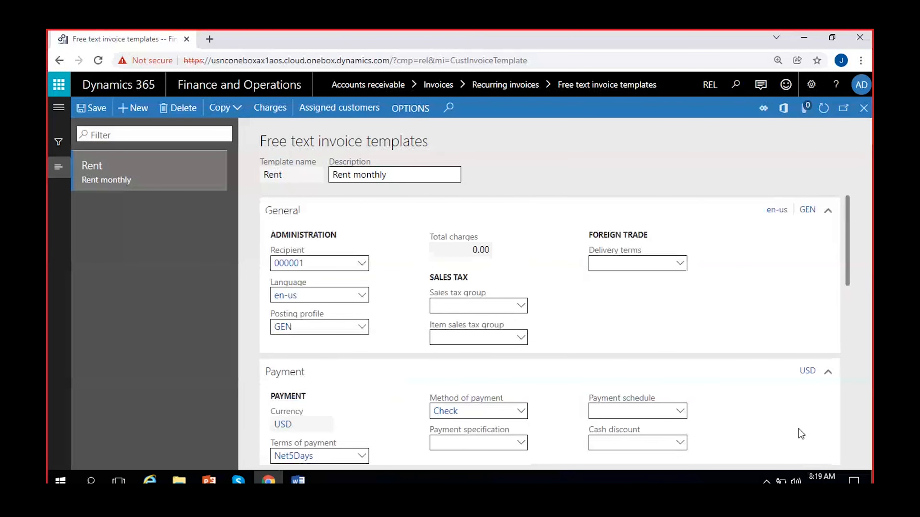
Duplicate the free text invoice templates page in a second browser tab
{"action": "right_click", "coordinate": [134, 43]}
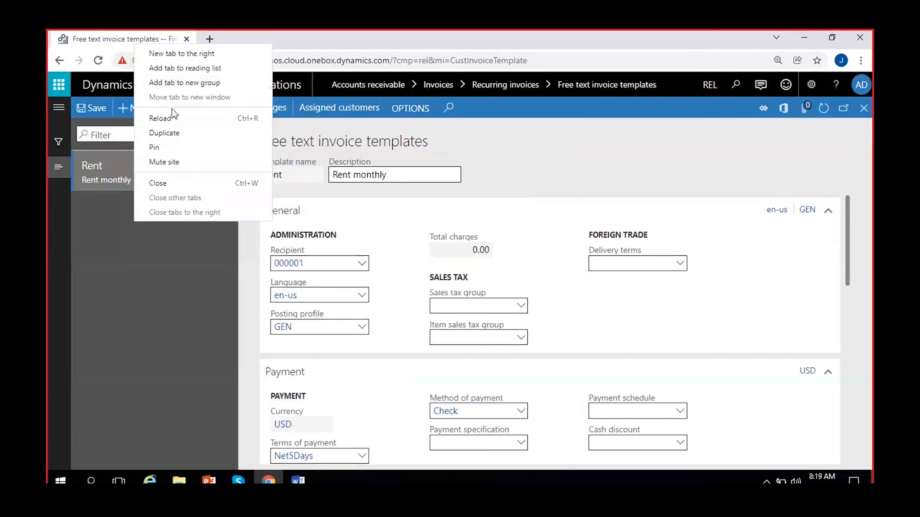
{"action": "left_click", "coordinate": [176, 132]}
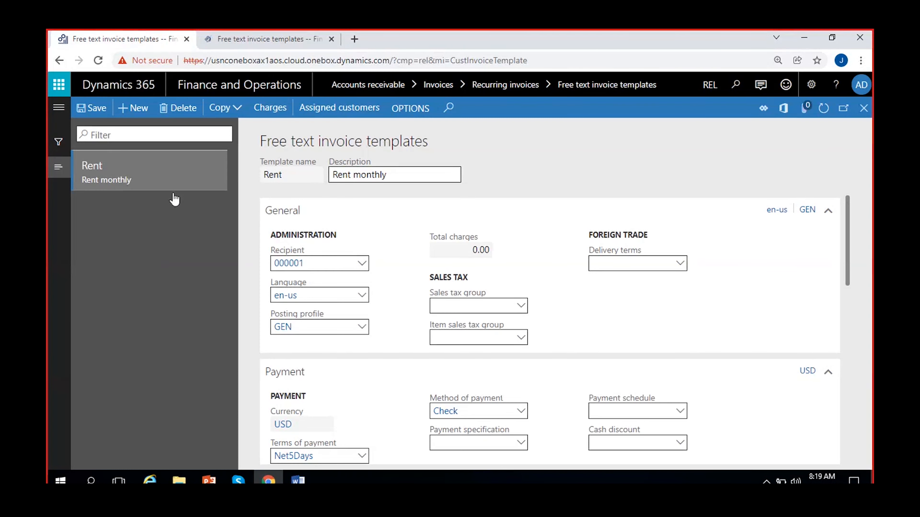
Copy the Rent template to a new template named "Rent-2" with the description "Rent-2"
{"action": "left_click", "coordinate": [237, 107]}
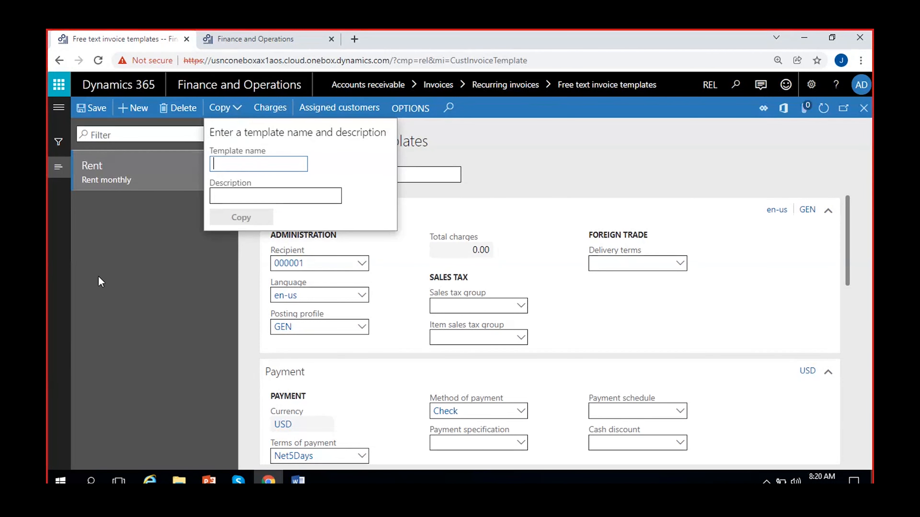
{"action": "type", "text": "Rent-2"}
{"action": "left_click", "coordinate": [253, 196]}
{"action": "type", "text": "Rent-2"}
{"action": "left_click", "coordinate": [246, 219]}
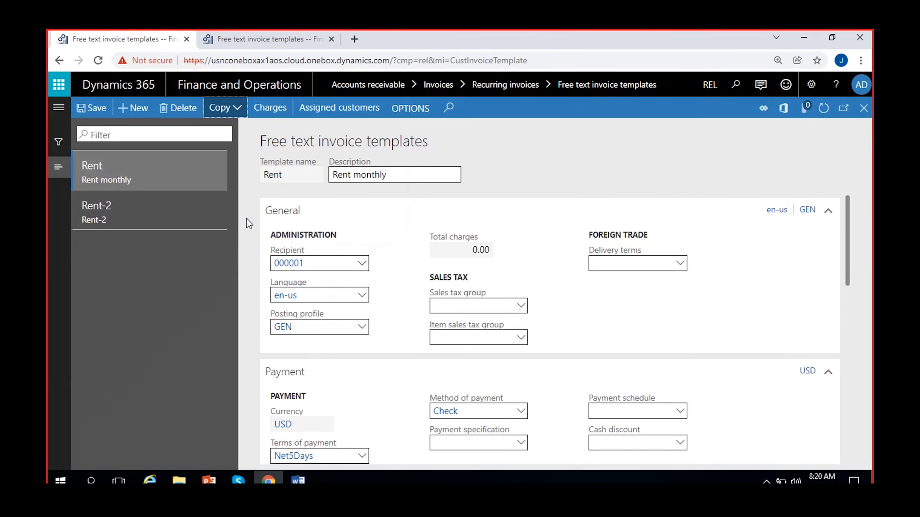
Review the Rent-2 template's invoice lines and delete that template, keeping the Rent template
{"action": "left_click", "coordinate": [131, 213]}
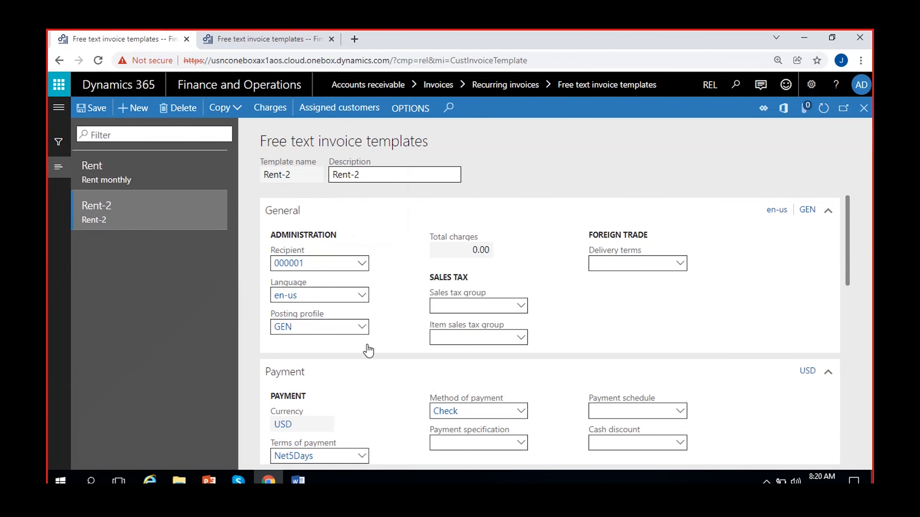
{"action": "scroll", "coordinate": [366, 350], "scroll_direction": "down", "scroll_amount": 5}
{"action": "scroll", "coordinate": [367, 344], "scroll_direction": "up", "scroll_amount": 1}
{"action": "scroll", "coordinate": [367, 344], "scroll_direction": "down", "scroll_amount": 1}
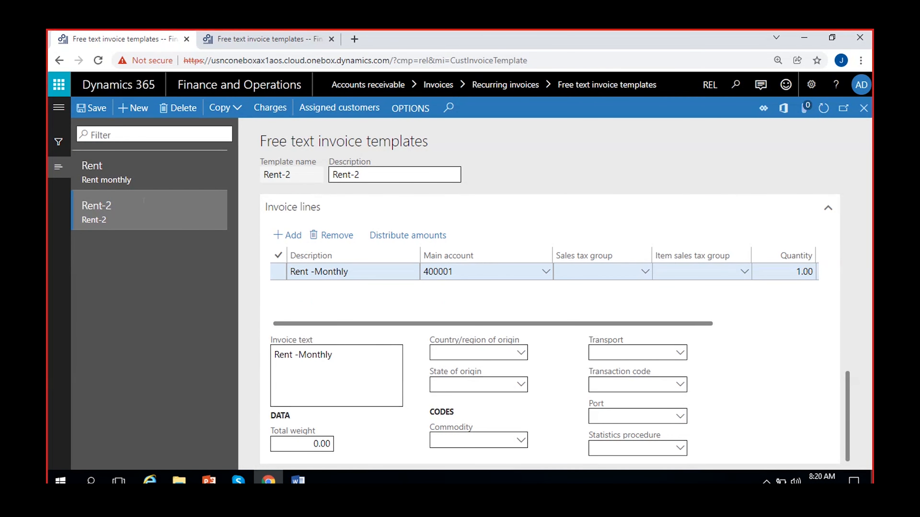
{"action": "left_click", "coordinate": [179, 108]}
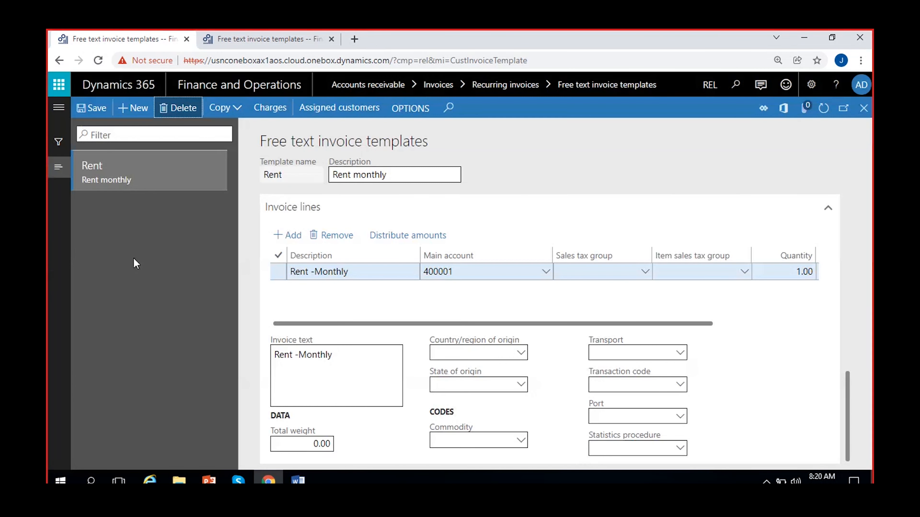
{"action": "left_click", "coordinate": [105, 230]}
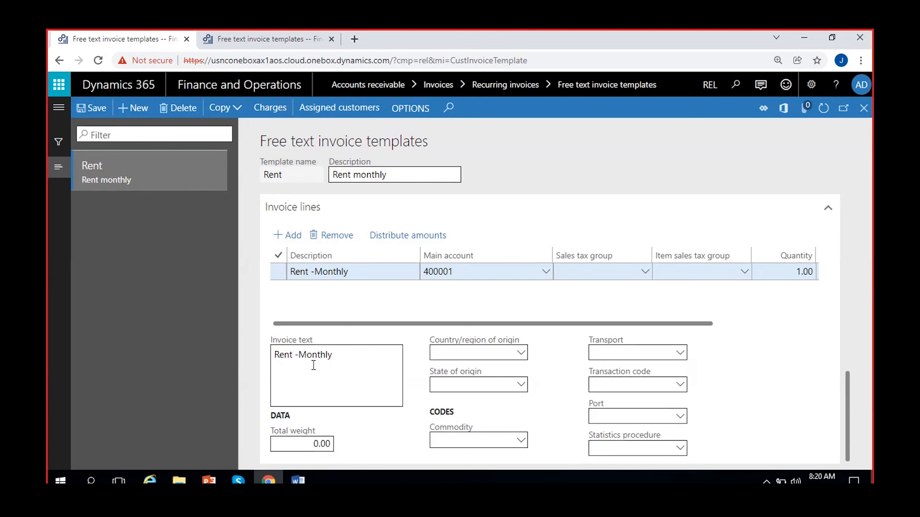
{"action": "scroll", "coordinate": [314, 365], "scroll_direction": "up", "scroll_amount": 10}
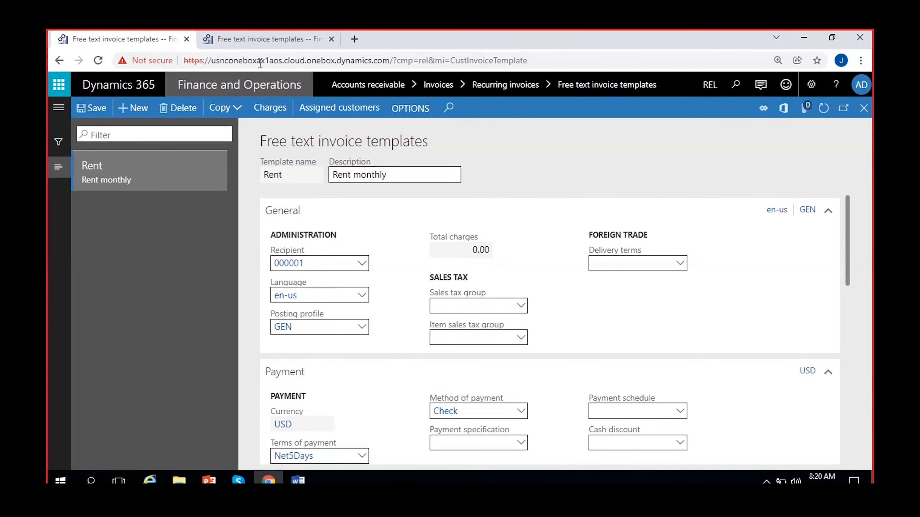
Open the Accounts receivable list of all customers in the second browser tab and dismiss the edit notice
{"action": "left_click", "coordinate": [261, 40]}
{"action": "left_click", "coordinate": [59, 107]}
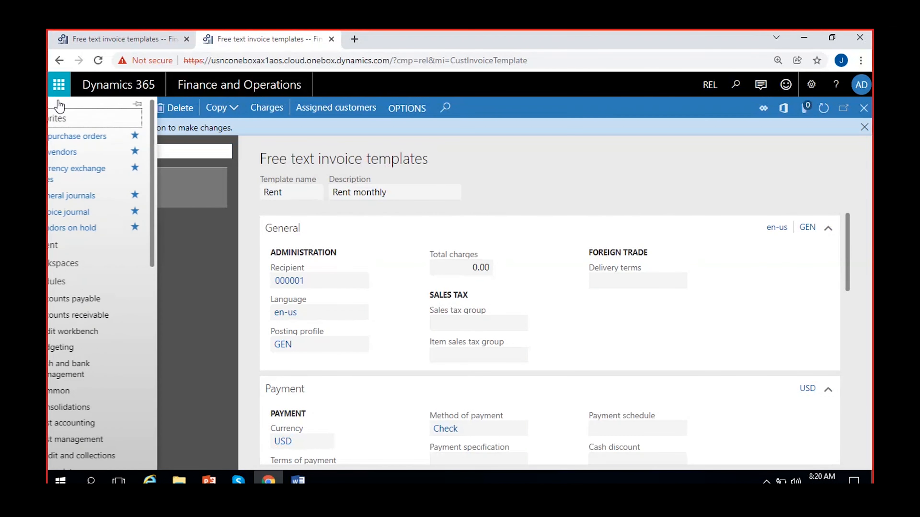
{"action": "left_click", "coordinate": [96, 316]}
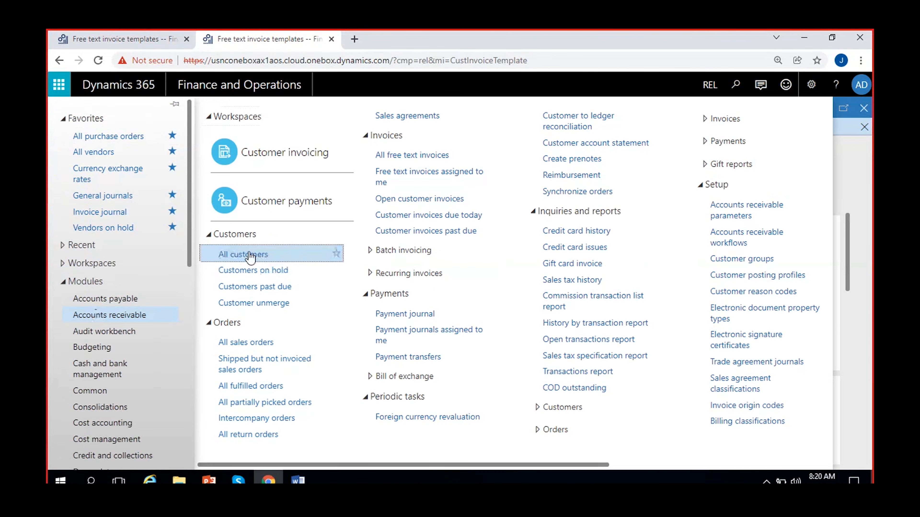
{"action": "left_click", "coordinate": [239, 255]}
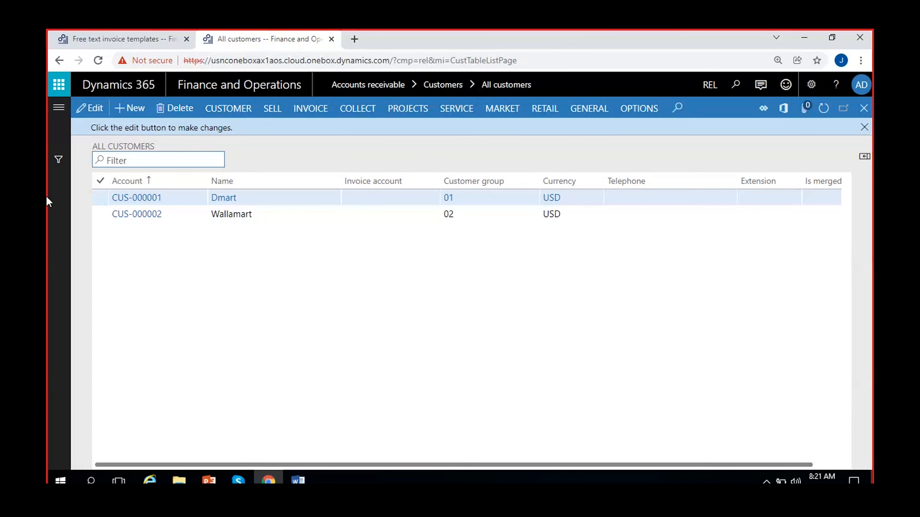
{"action": "left_click", "coordinate": [864, 126]}
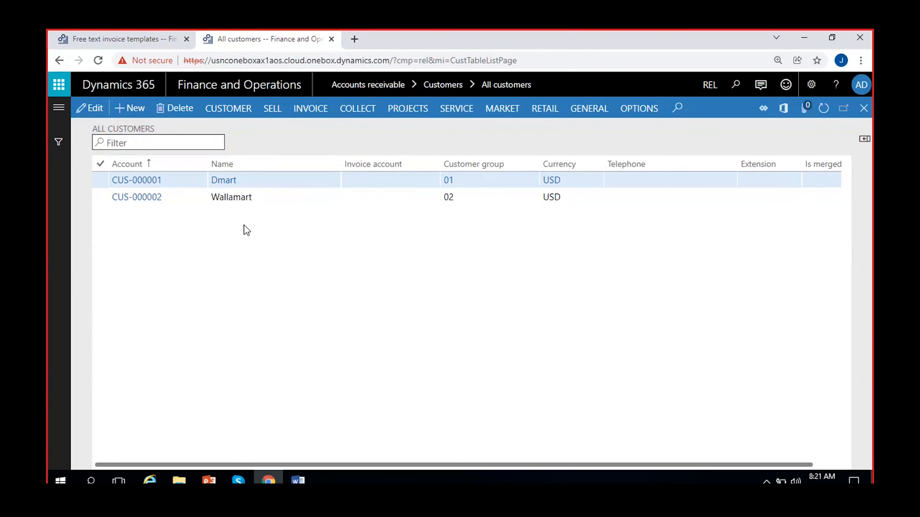
Open the recurring invoices setup for the customer Dmart
{"action": "left_click", "coordinate": [288, 183]}
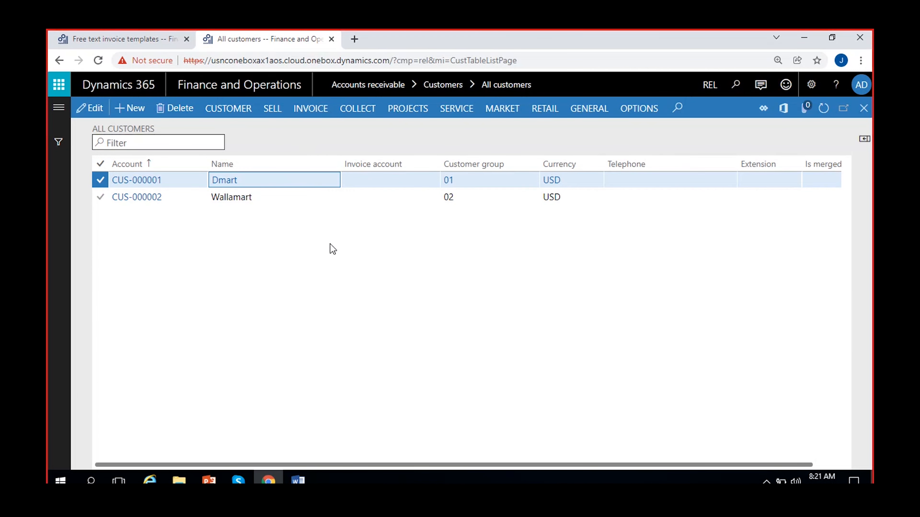
{"action": "left_click", "coordinate": [310, 115]}
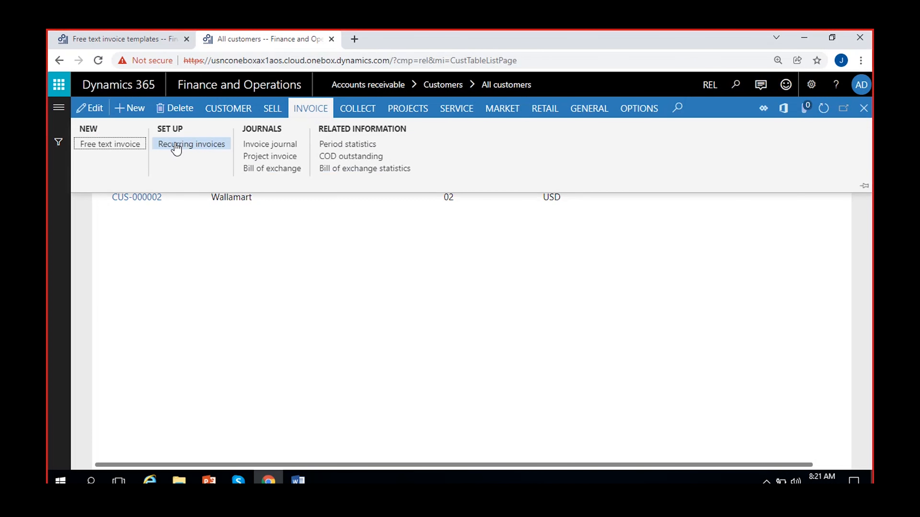
{"action": "left_click", "coordinate": [289, 246]}
{"action": "left_click", "coordinate": [303, 181]}
{"action": "left_click", "coordinate": [309, 115]}
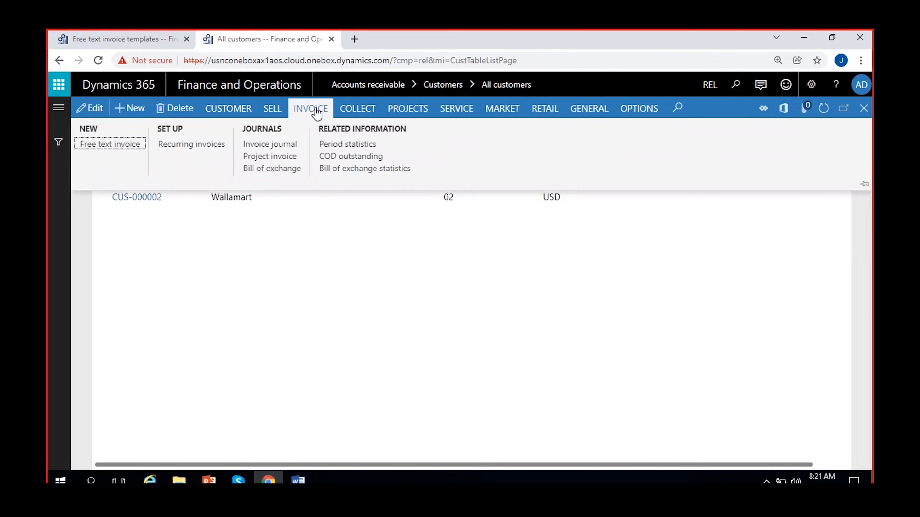
{"action": "left_click", "coordinate": [191, 145]}
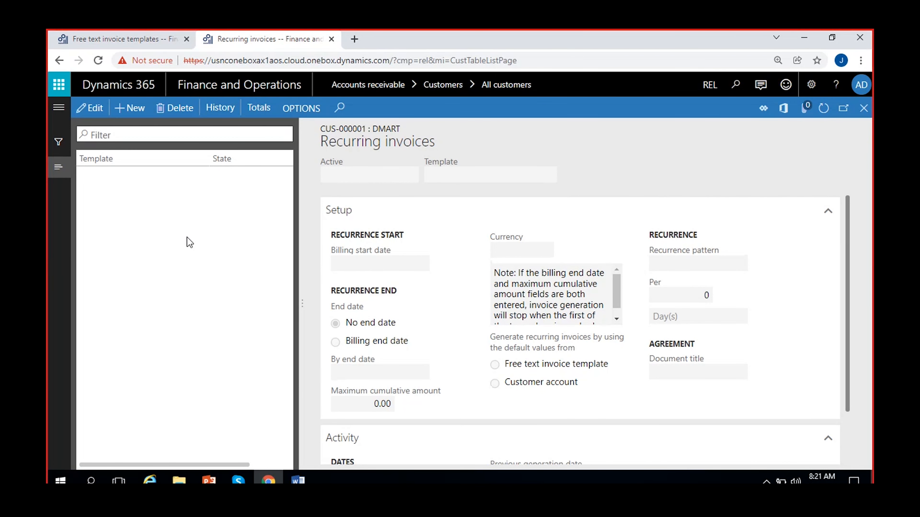
Create a recurring invoice for Dmart from the Rent template with billing start date 12/1/2021
{"action": "left_click", "coordinate": [125, 115]}
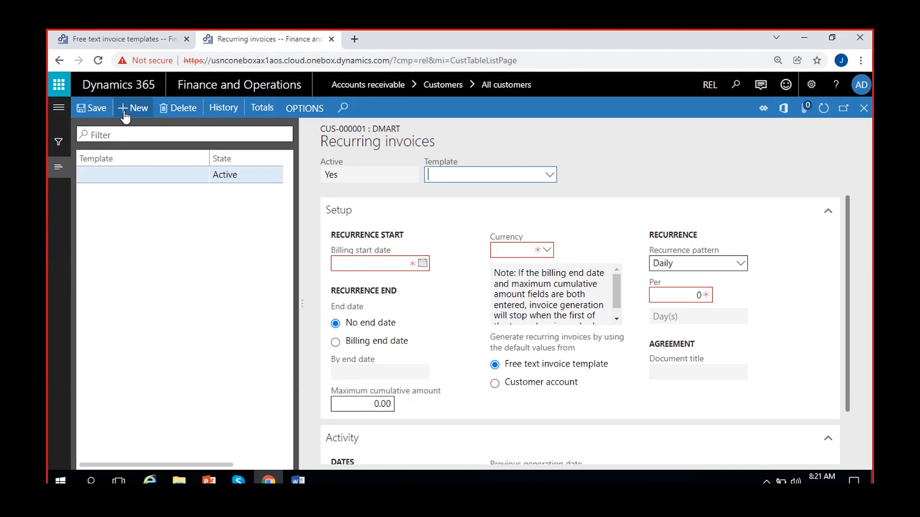
{"action": "left_click", "coordinate": [550, 175]}
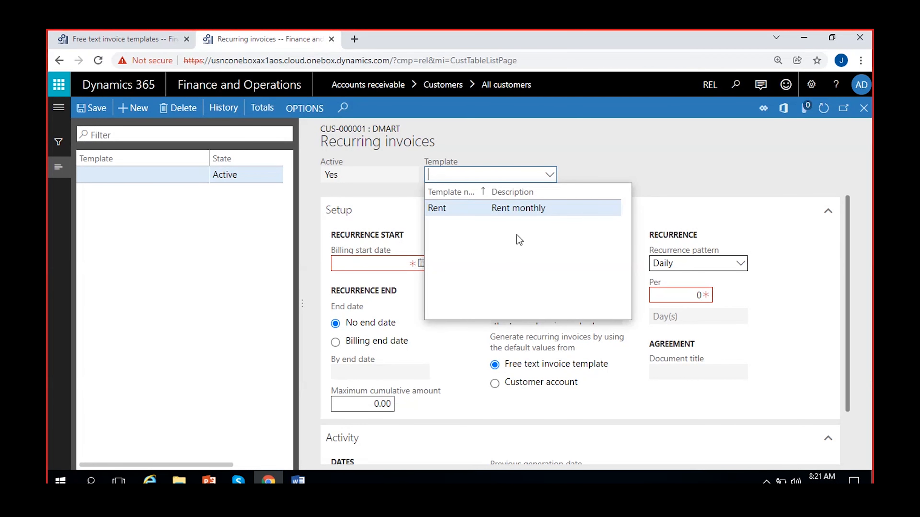
{"action": "left_click", "coordinate": [524, 210]}
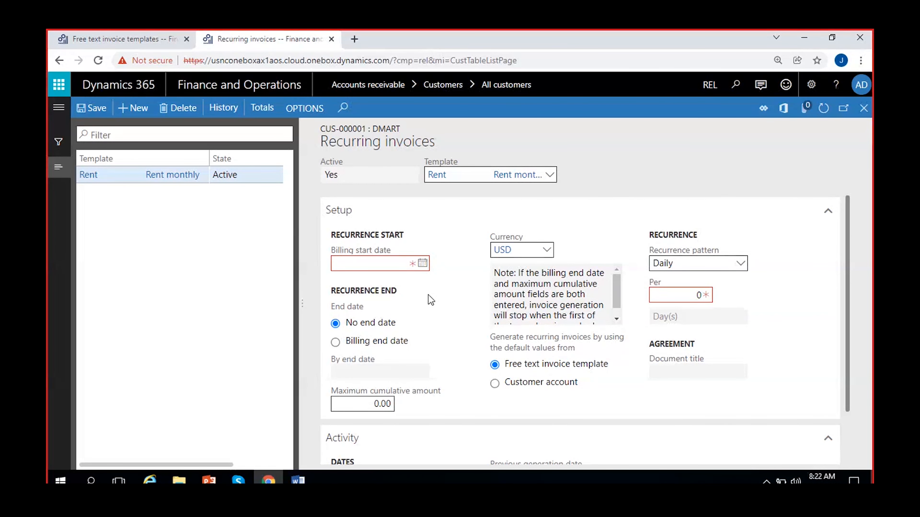
{"action": "left_click", "coordinate": [422, 264]}
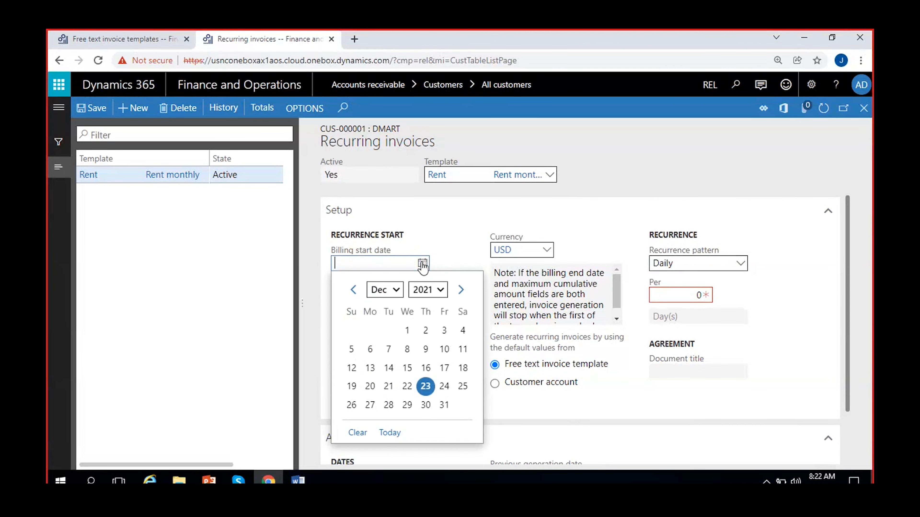
{"action": "left_click", "coordinate": [407, 330]}
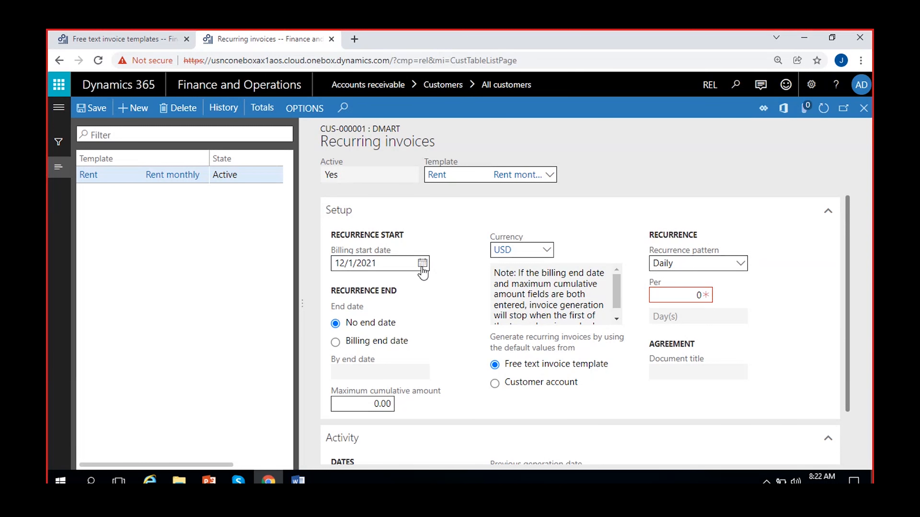
{"action": "scroll", "coordinate": [430, 319], "scroll_direction": "down", "scroll_amount": 2}
{"action": "scroll", "coordinate": [430, 319], "scroll_direction": "up", "scroll_amount": 2}
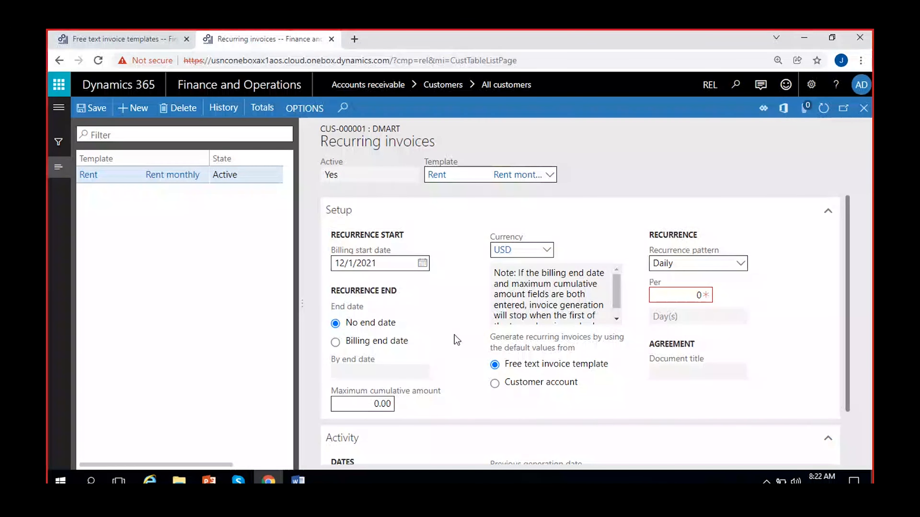
{"action": "scroll", "coordinate": [454, 335], "scroll_direction": "down", "scroll_amount": 2}
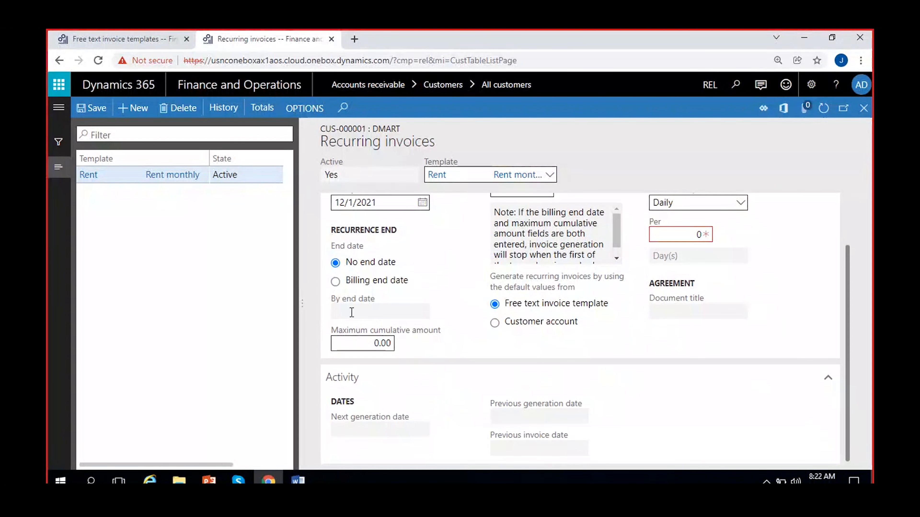
{"action": "left_click", "coordinate": [371, 286]}
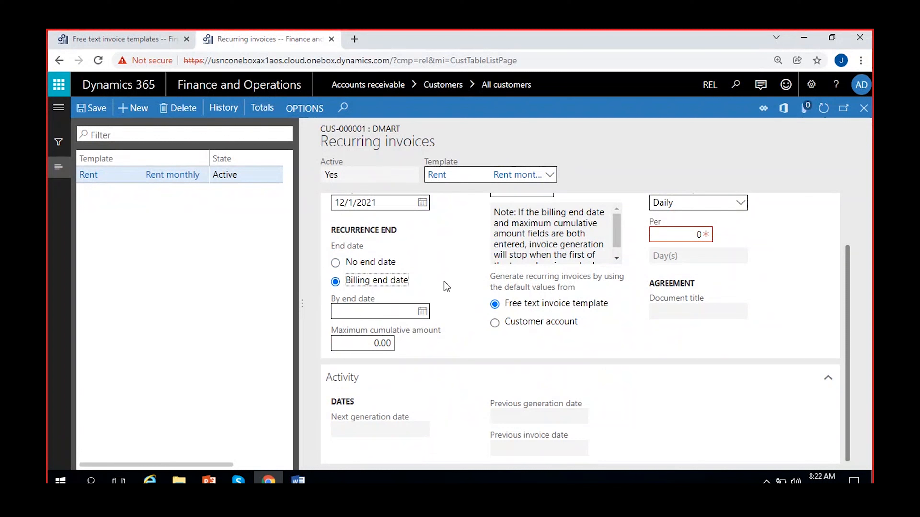
{"action": "left_click", "coordinate": [423, 311]}
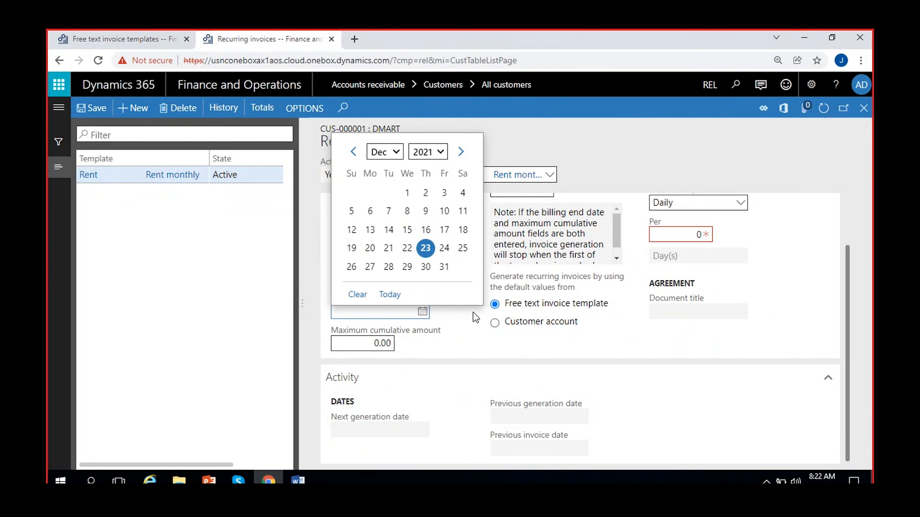
{"action": "left_click", "coordinate": [472, 313]}
{"action": "scroll", "coordinate": [449, 344], "scroll_direction": "up", "scroll_amount": 2}
{"action": "left_click", "coordinate": [423, 377]}
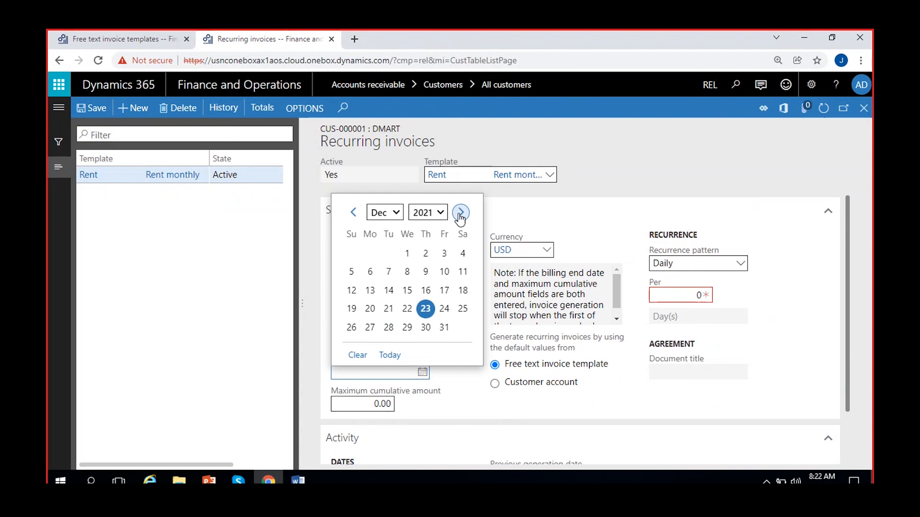
{"action": "left_click", "coordinate": [459, 389]}
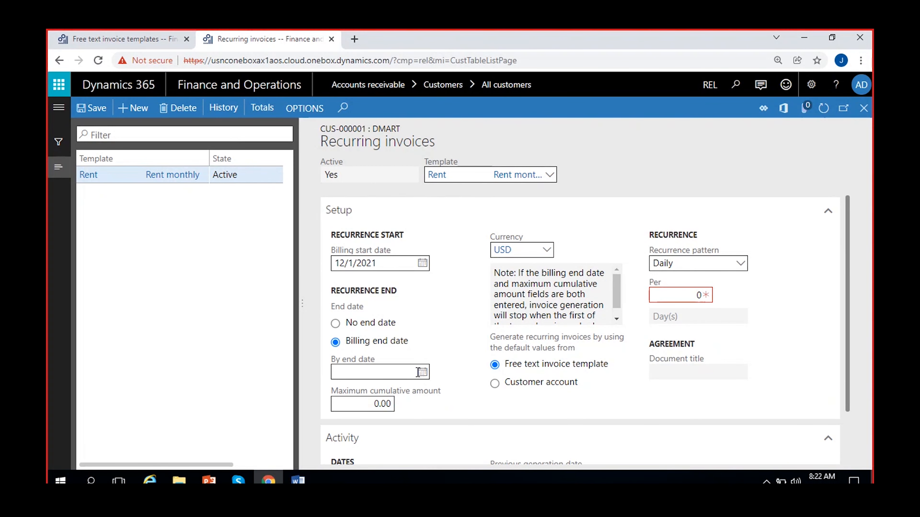
{"action": "left_click", "coordinate": [356, 322]}
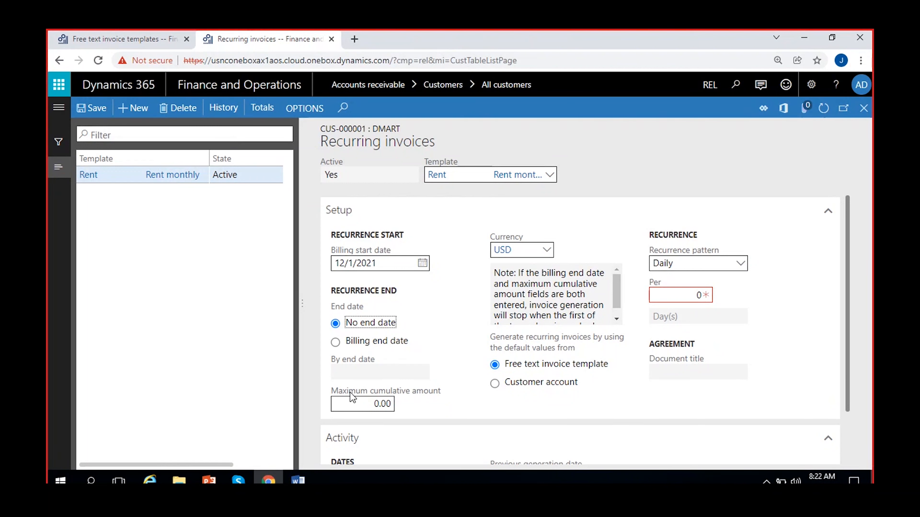
End the recurrence by billing end date and set that date to 12/1/2022
{"action": "left_click", "coordinate": [340, 342]}
{"action": "left_click", "coordinate": [426, 374]}
{"action": "left_click", "coordinate": [437, 213]}
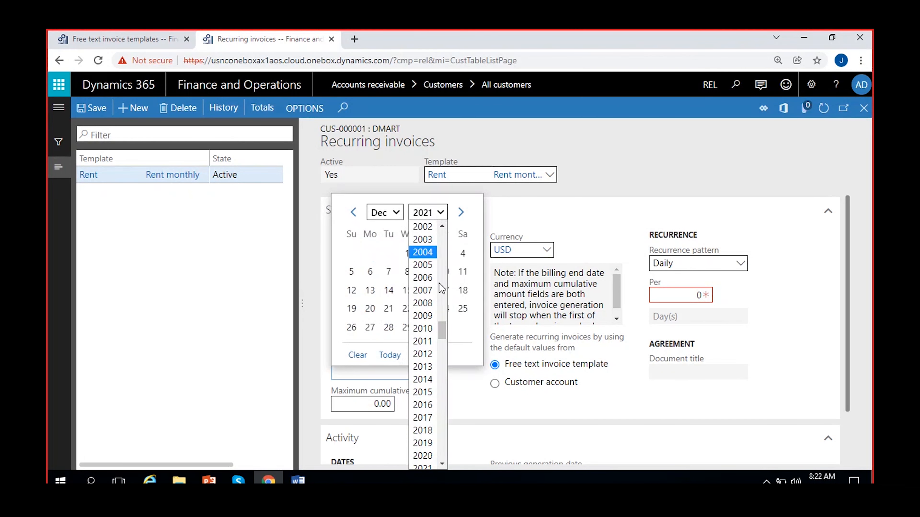
{"action": "scroll", "coordinate": [431, 449], "scroll_direction": "down", "scroll_amount": 6}
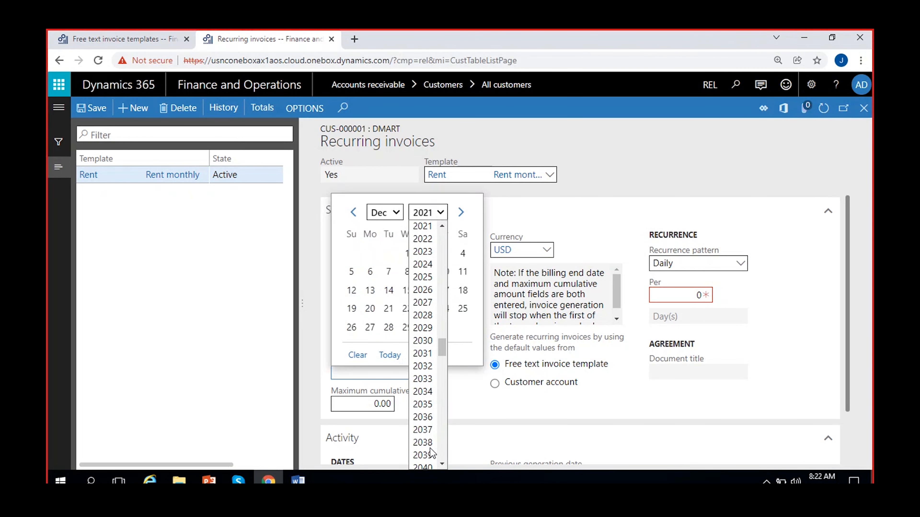
{"action": "left_click", "coordinate": [422, 239]}
{"action": "left_click", "coordinate": [425, 253]}
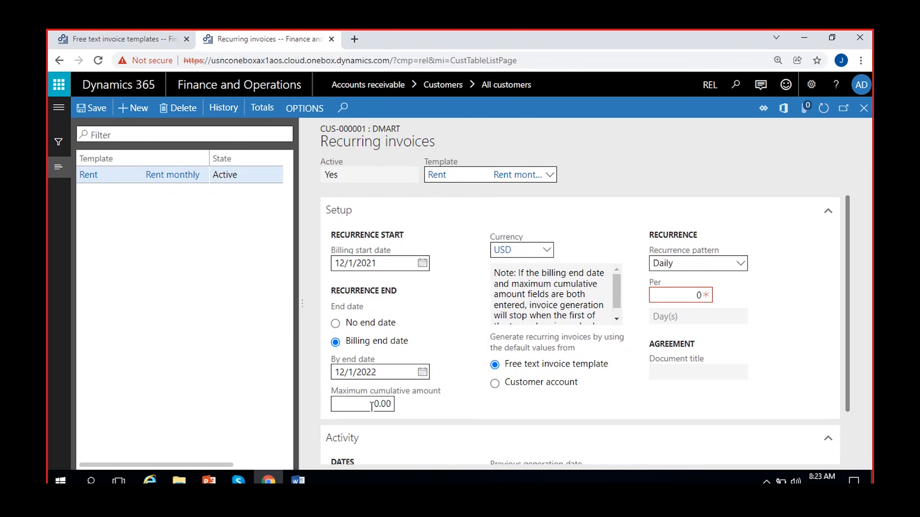
Set the recurring invoice's maximum cumulative amount to 100,000.00
{"action": "left_click", "coordinate": [364, 404]}
{"action": "scroll", "coordinate": [427, 403], "scroll_direction": "down", "scroll_amount": 2}
{"action": "scroll", "coordinate": [427, 403], "scroll_direction": "up", "scroll_amount": 2}
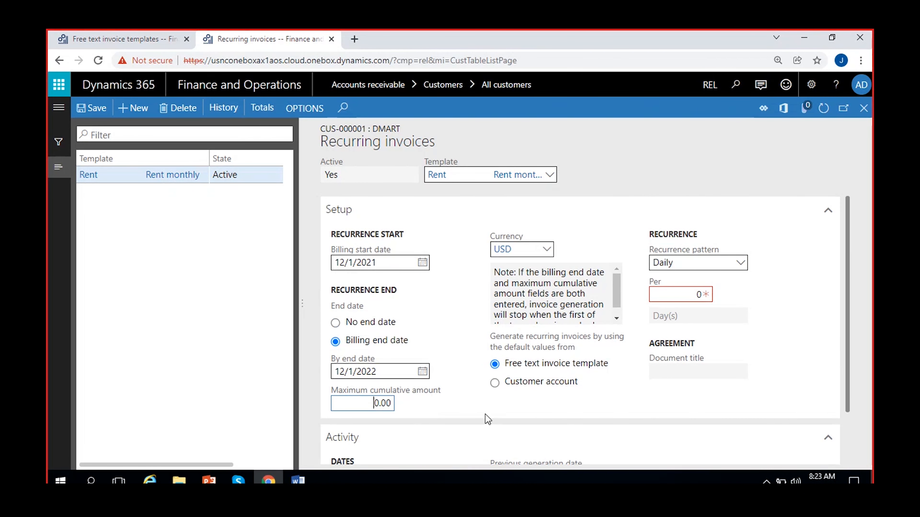
{"action": "type", "text": "10000"}
{"action": "left_click", "coordinate": [432, 415]}
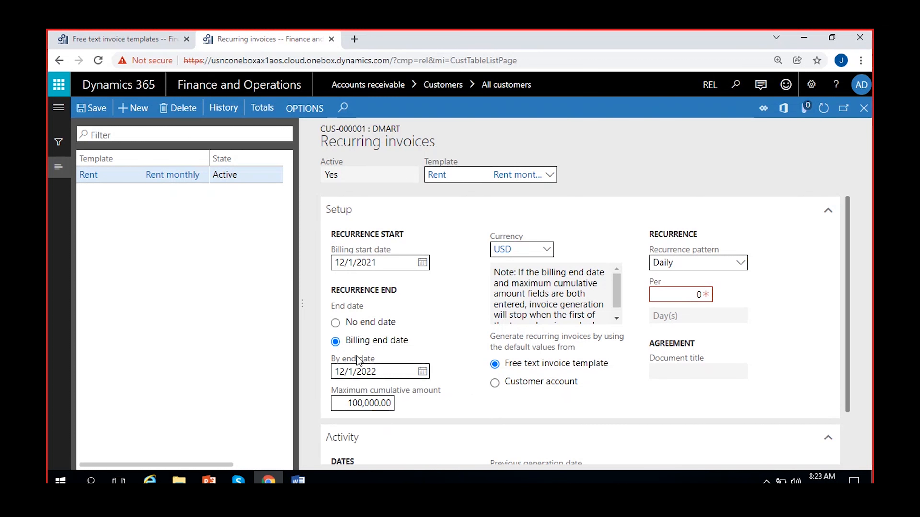
Change the recurring invoice's billing end date to 8/31/2022
{"action": "left_click", "coordinate": [389, 376]}
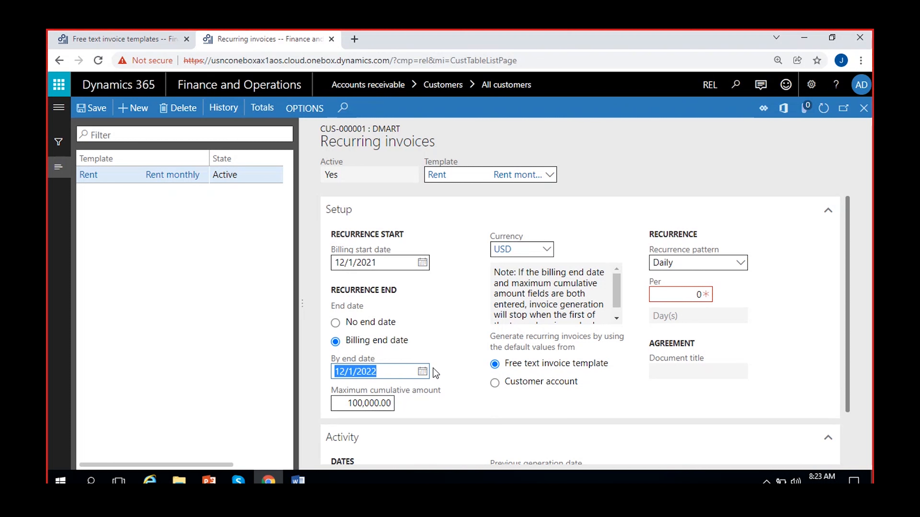
{"action": "left_click", "coordinate": [422, 372]}
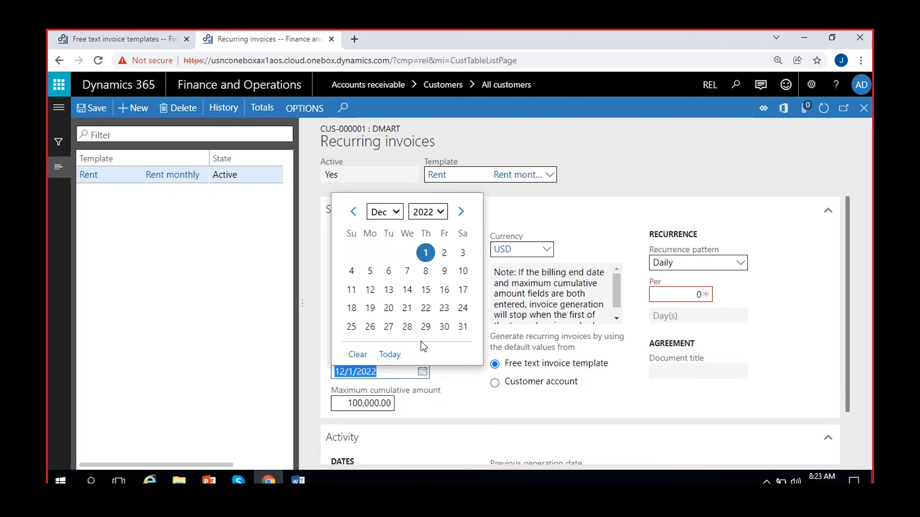
{"action": "left_click", "coordinate": [353, 212]}
{"action": "left_click", "coordinate": [353, 213]}
{"action": "left_click", "coordinate": [353, 213]}
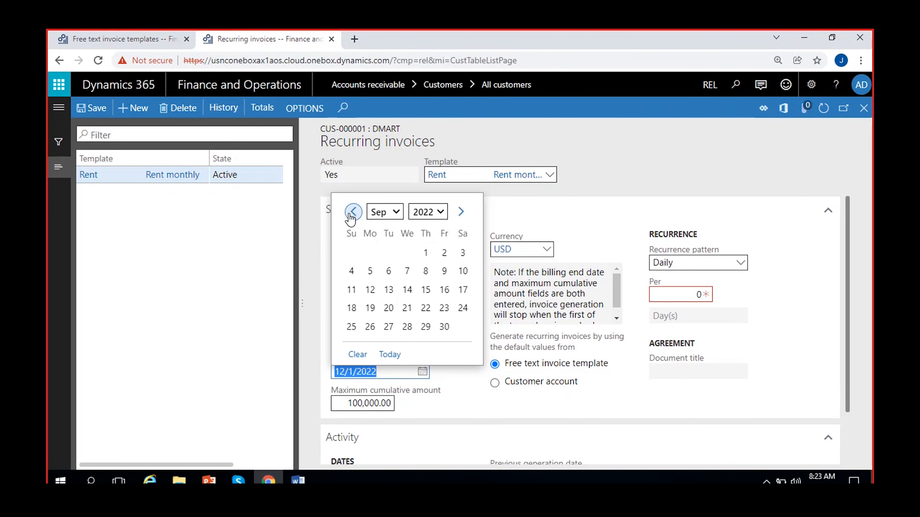
{"action": "left_click", "coordinate": [351, 213]}
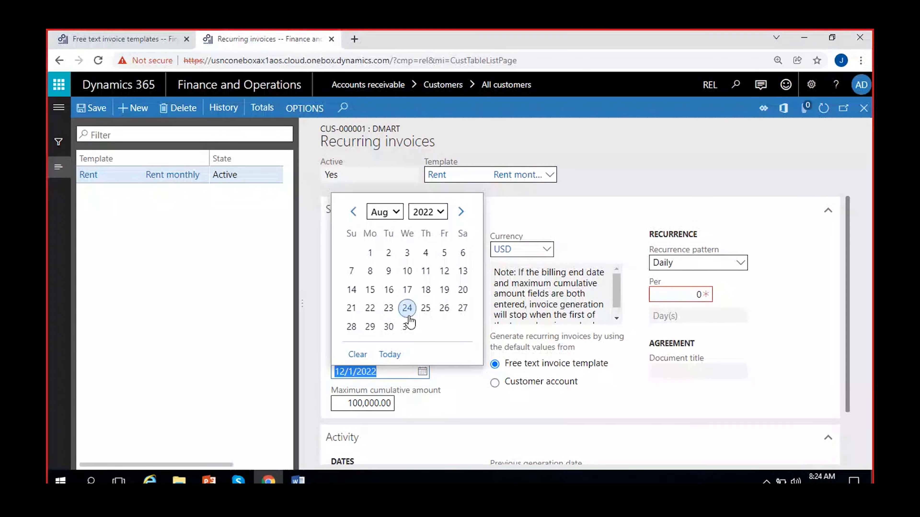
{"action": "left_click", "coordinate": [406, 327]}
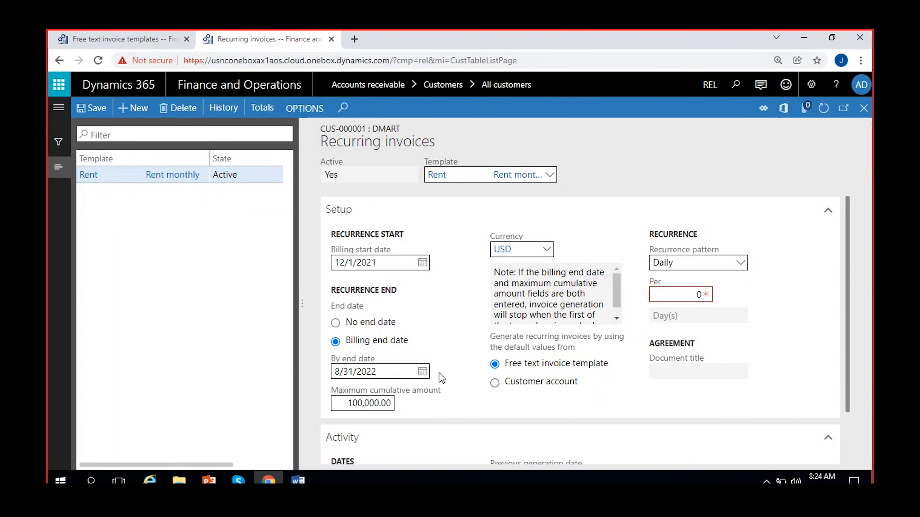
Read the note on recurrence end limits and set the recurring invoice's maximum cumulative amount to 0.00
{"action": "left_click_drag", "start_coordinate": [617, 282], "coordinate": [617, 297]}
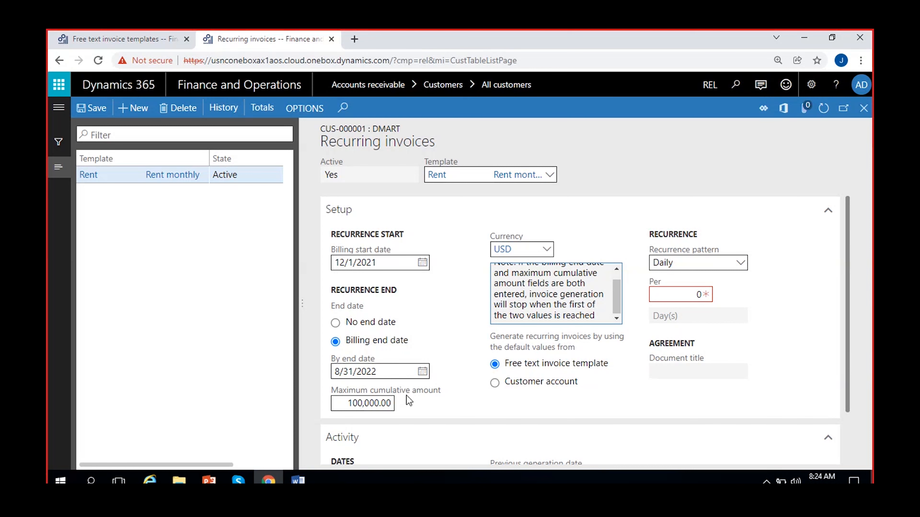
{"action": "scroll", "coordinate": [539, 306], "scroll_direction": "up", "scroll_amount": 1}
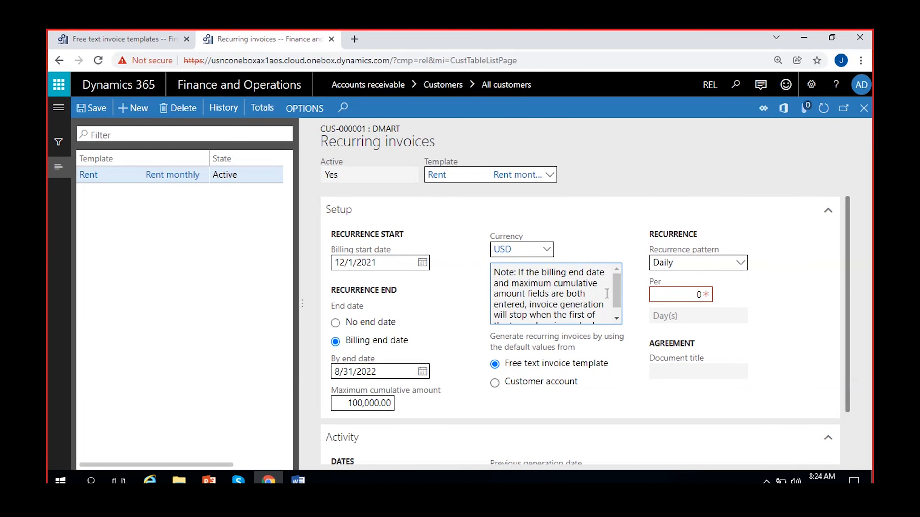
{"action": "scroll", "coordinate": [617, 292], "scroll_direction": "down", "scroll_amount": 1}
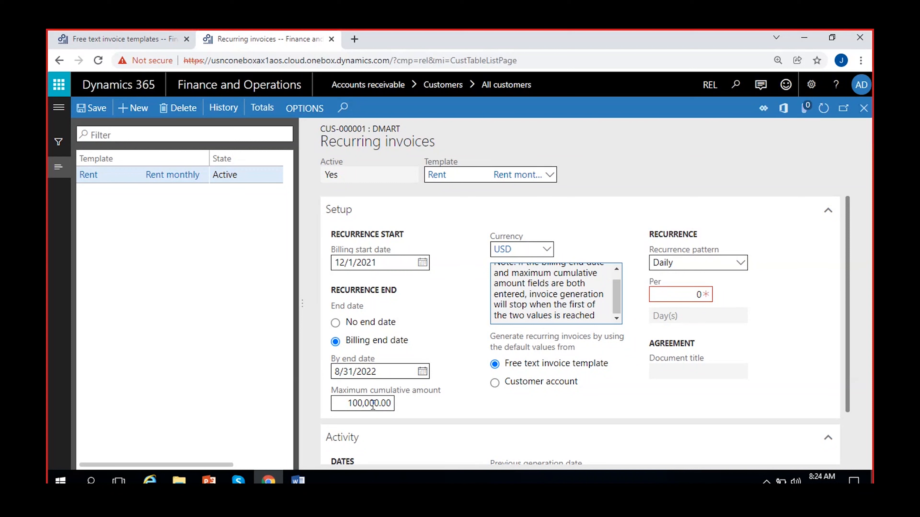
{"action": "left_click", "coordinate": [344, 409]}
{"action": "key", "text": "BackSpace"}
{"action": "type", "text": "0.00"}
{"action": "left_click", "coordinate": [484, 365]}
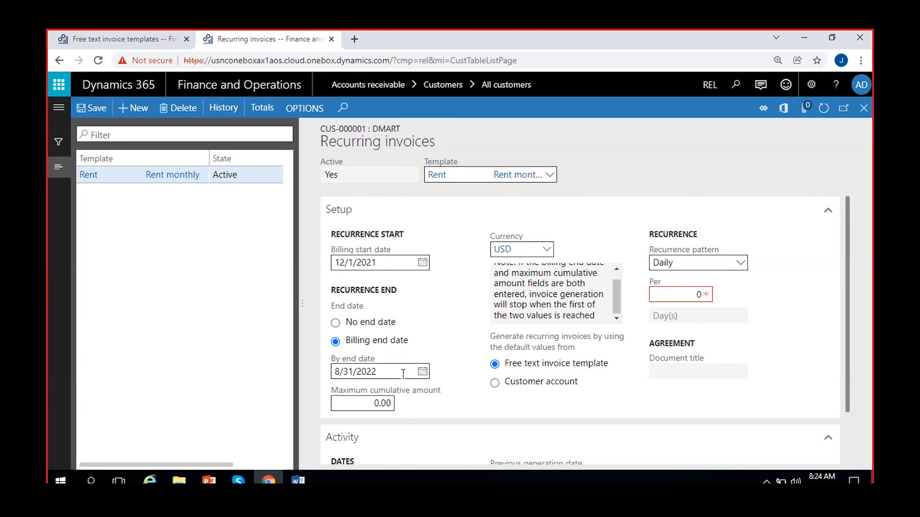
Set the recurring invoice's billing end date to 12/1/2022
{"action": "left_click", "coordinate": [422, 371]}
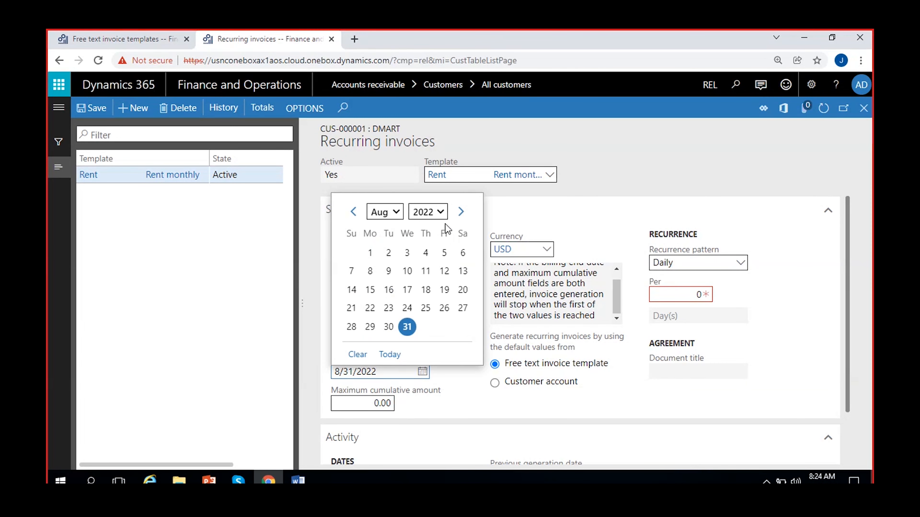
{"action": "left_click", "coordinate": [460, 212]}
{"action": "left_click", "coordinate": [460, 212]}
{"action": "left_click", "coordinate": [460, 212]}
{"action": "left_click", "coordinate": [460, 212]}
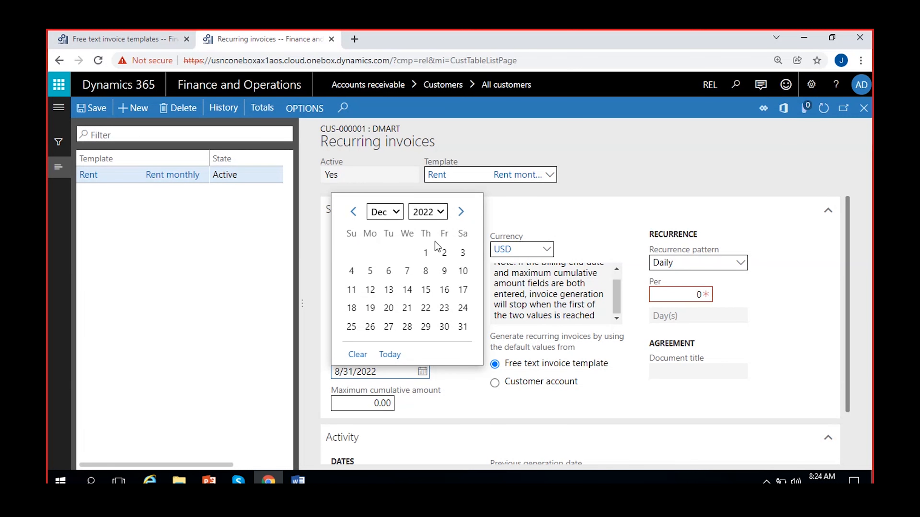
{"action": "left_click", "coordinate": [425, 253]}
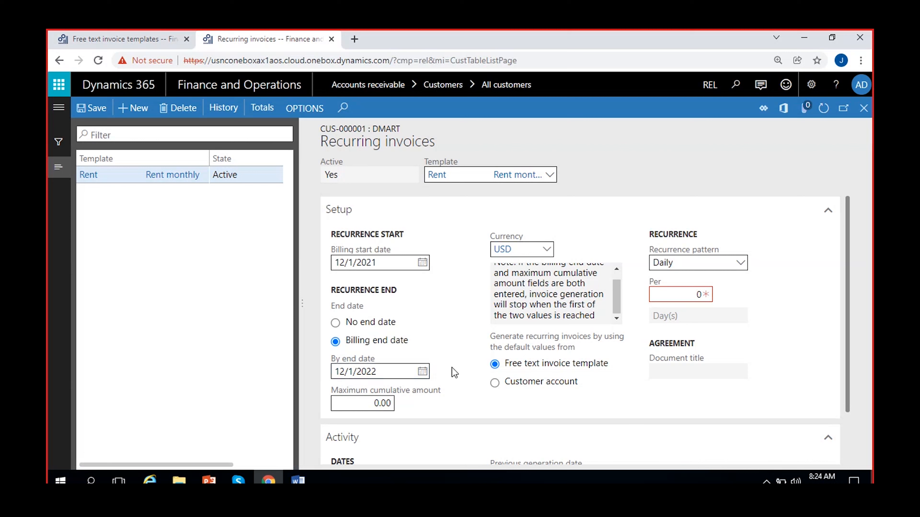
{"action": "scroll", "coordinate": [579, 306], "scroll_direction": "up", "scroll_amount": 1}
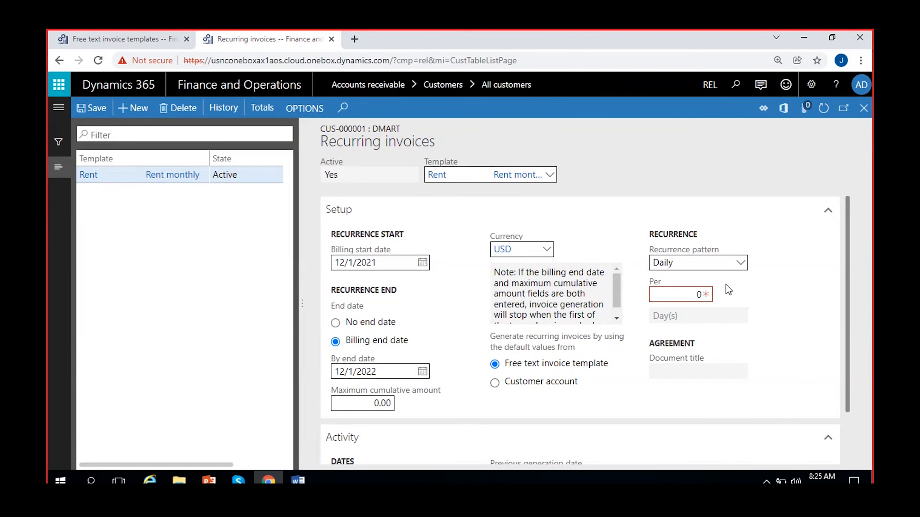
Set the recurrence pattern to Monthly with an interval of 1 month and save the recurring invoice
{"action": "left_click", "coordinate": [740, 263]}
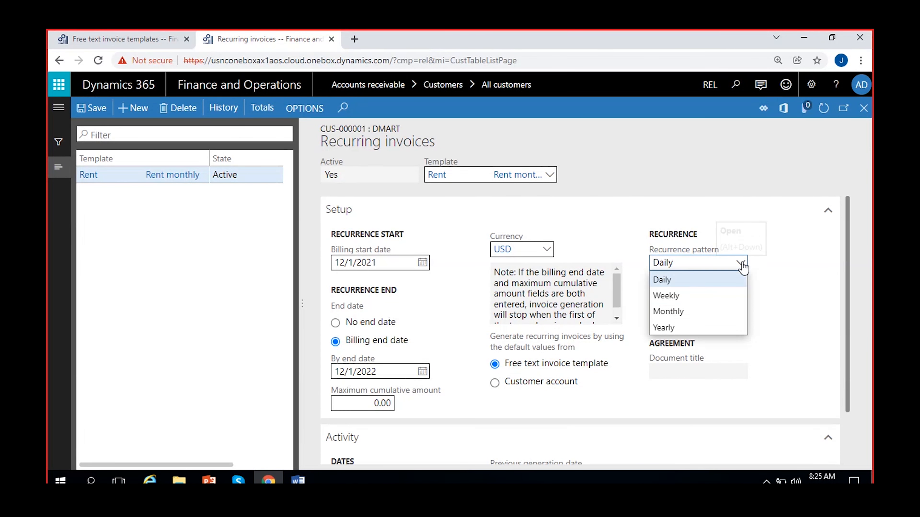
{"action": "left_click", "coordinate": [699, 312]}
{"action": "left_click", "coordinate": [732, 262]}
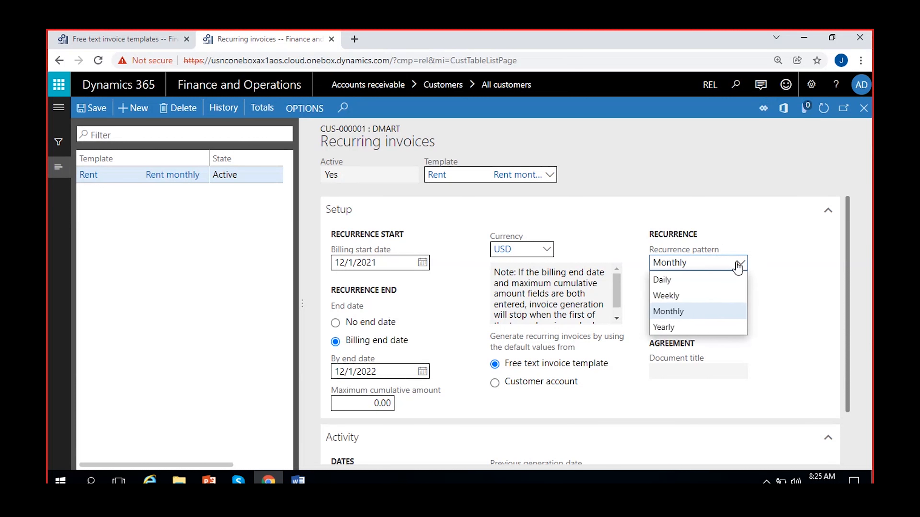
{"action": "left_click", "coordinate": [698, 312]}
{"action": "type", "text": "3"}
{"action": "key", "text": "BackSpace"}
{"action": "type", "text": "1"}
{"action": "left_click", "coordinate": [719, 324]}
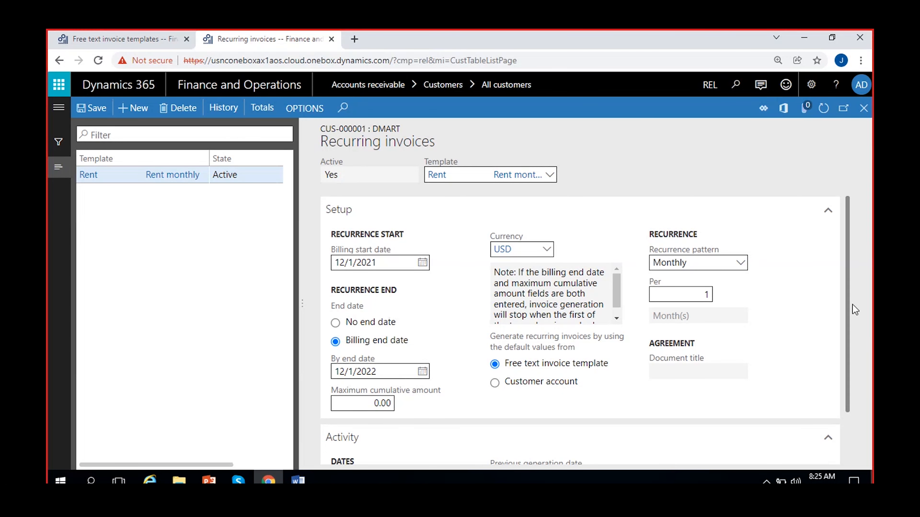
{"action": "scroll", "coordinate": [847, 320], "scroll_direction": "down", "scroll_amount": 1}
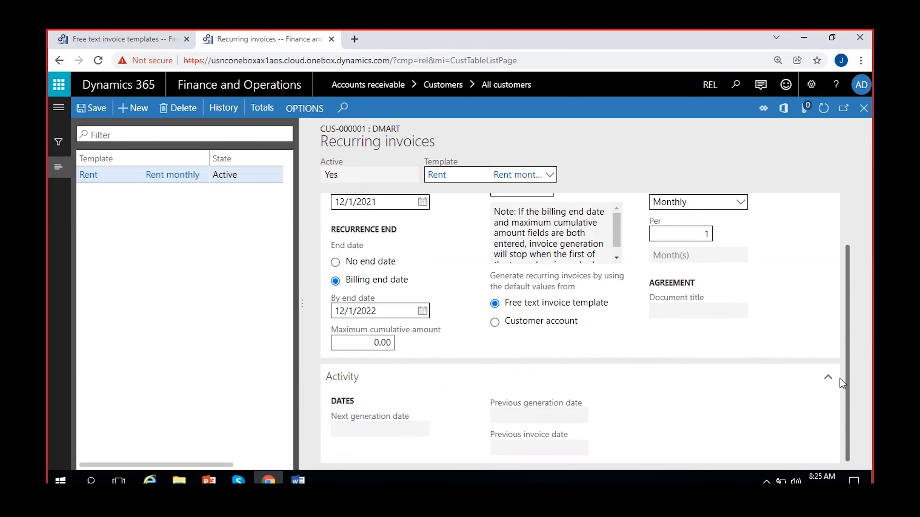
{"action": "left_click", "coordinate": [89, 113]}
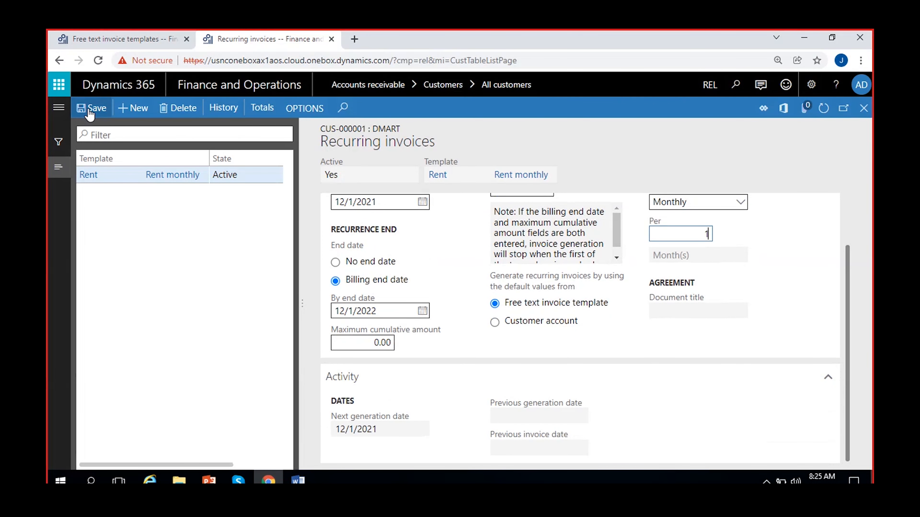
Review the recurring invoice's next generation date, previous generation date and previous invoice date, and save the record again
{"action": "left_click_drag", "start_coordinate": [382, 427], "coordinate": [275, 452]}
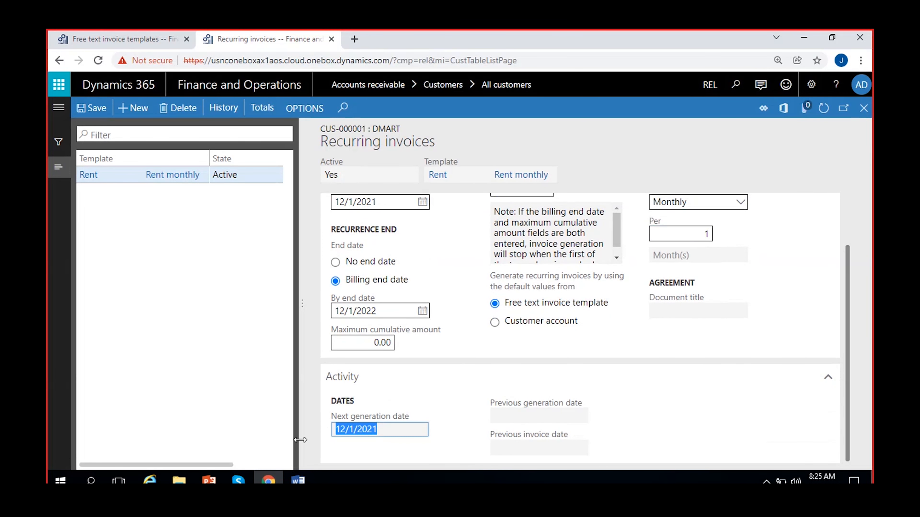
{"action": "left_click", "coordinate": [367, 427]}
{"action": "double_click", "coordinate": [368, 428]}
{"action": "left_click", "coordinate": [547, 413]}
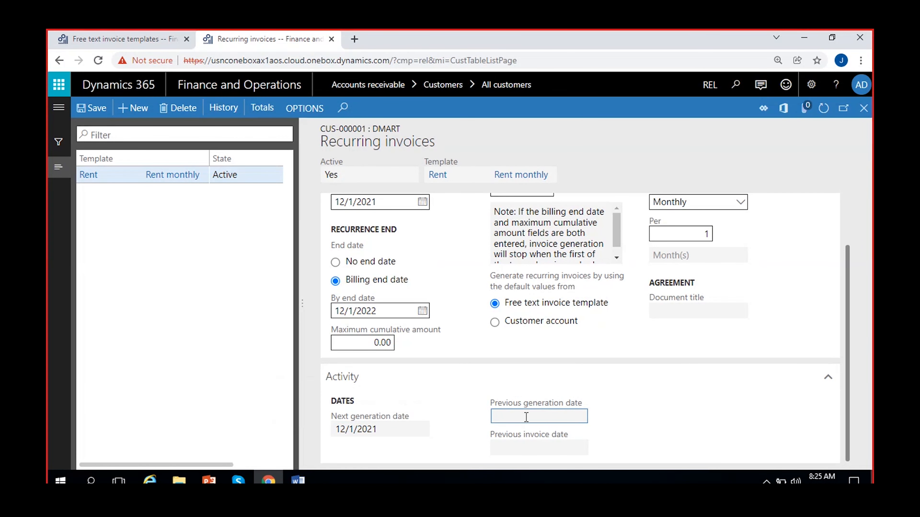
{"action": "left_click", "coordinate": [544, 449]}
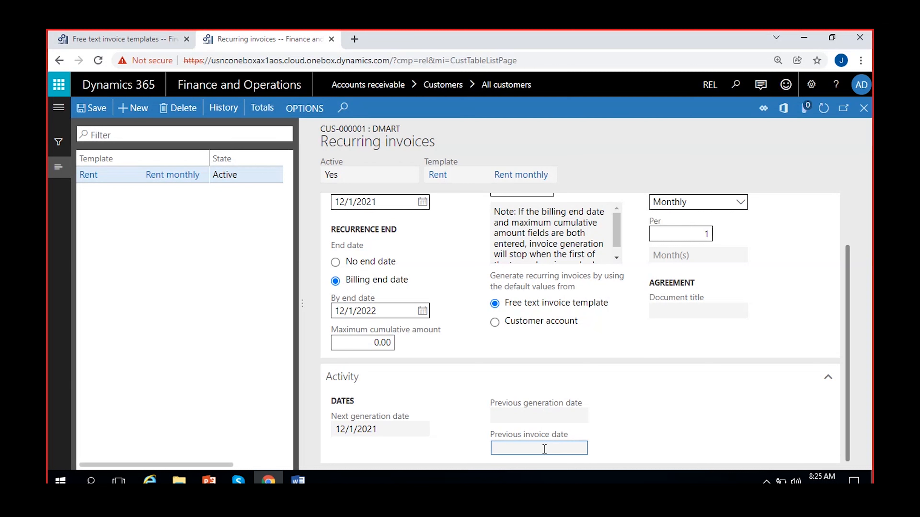
{"action": "scroll", "coordinate": [448, 337], "scroll_direction": "up", "scroll_amount": 2}
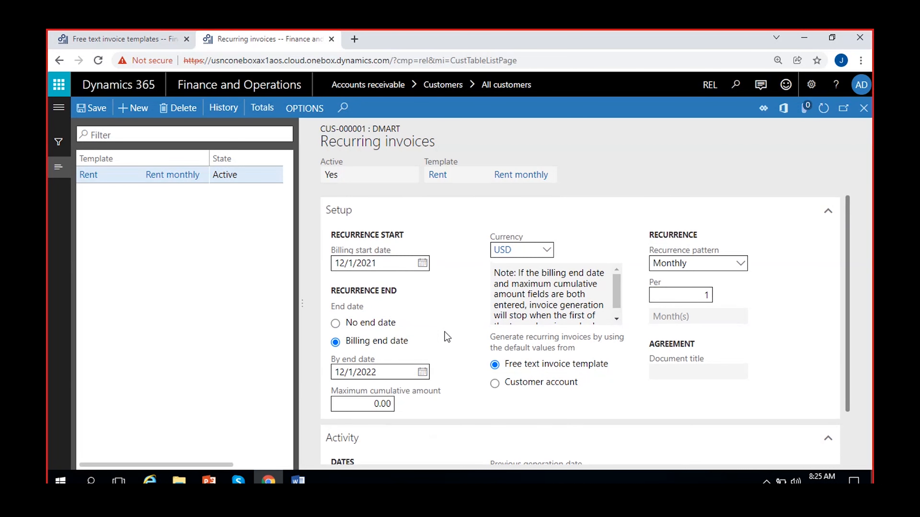
{"action": "left_click", "coordinate": [88, 110]}
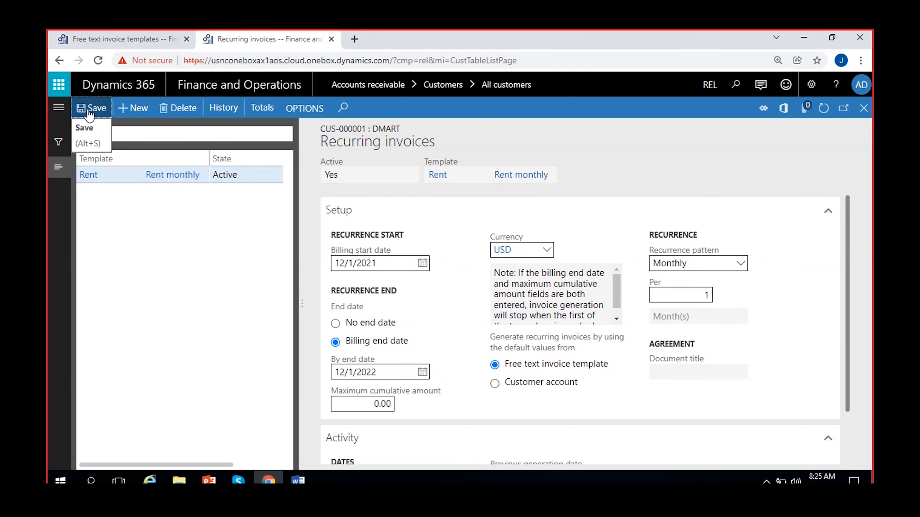
{"action": "scroll", "coordinate": [467, 340], "scroll_direction": "up", "scroll_amount": 2}
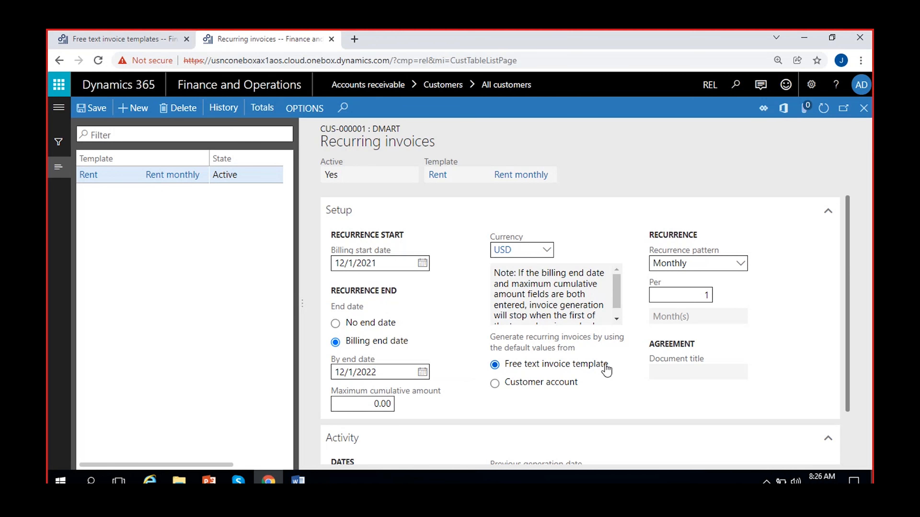
Check which customers are assigned to the Rent free text invoice template, and return to the dashboard
{"action": "left_click", "coordinate": [116, 40]}
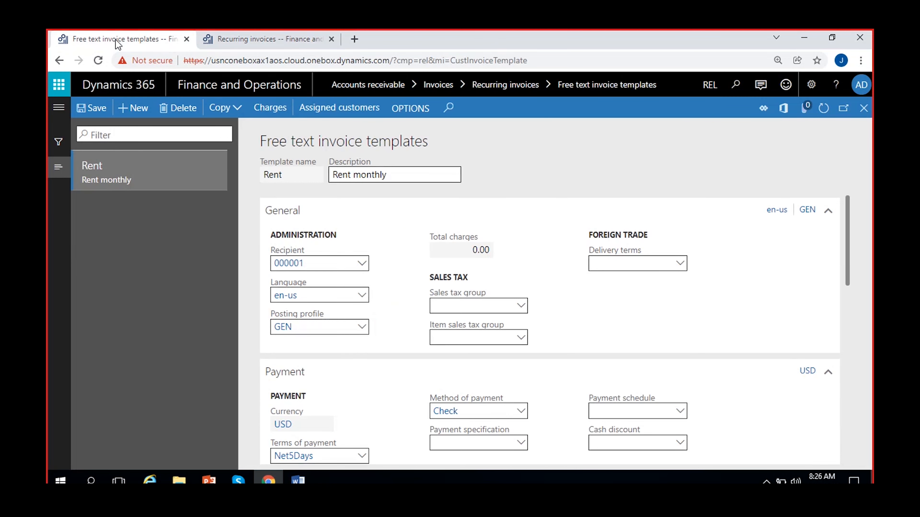
{"action": "left_click", "coordinate": [824, 108]}
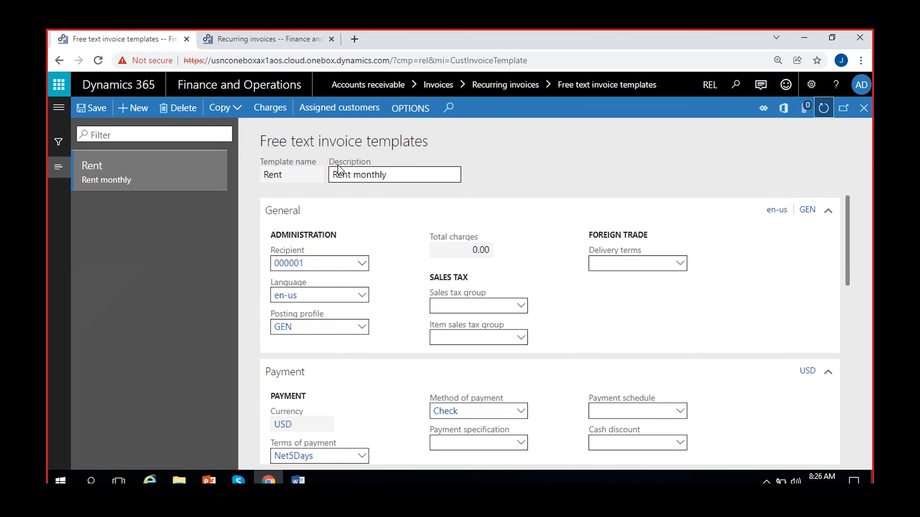
{"action": "left_click", "coordinate": [329, 107]}
{"action": "left_click", "coordinate": [283, 205]}
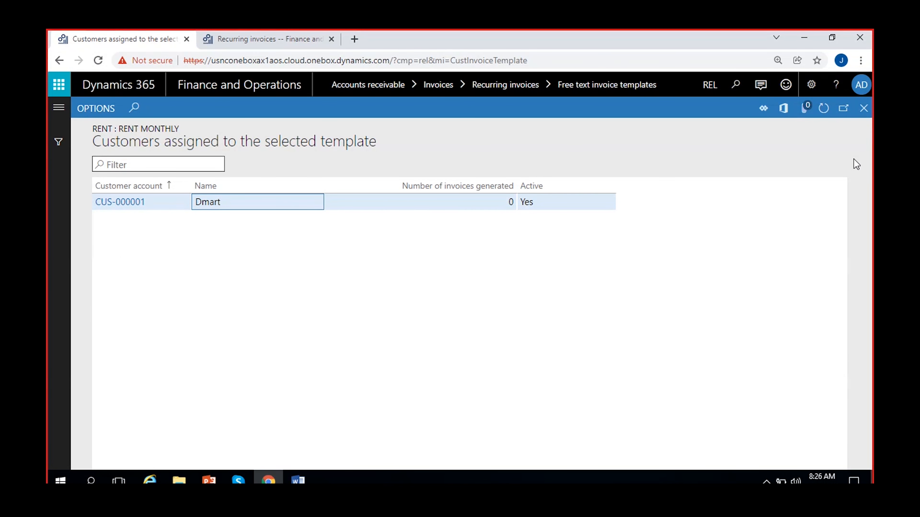
{"action": "left_click", "coordinate": [867, 111]}
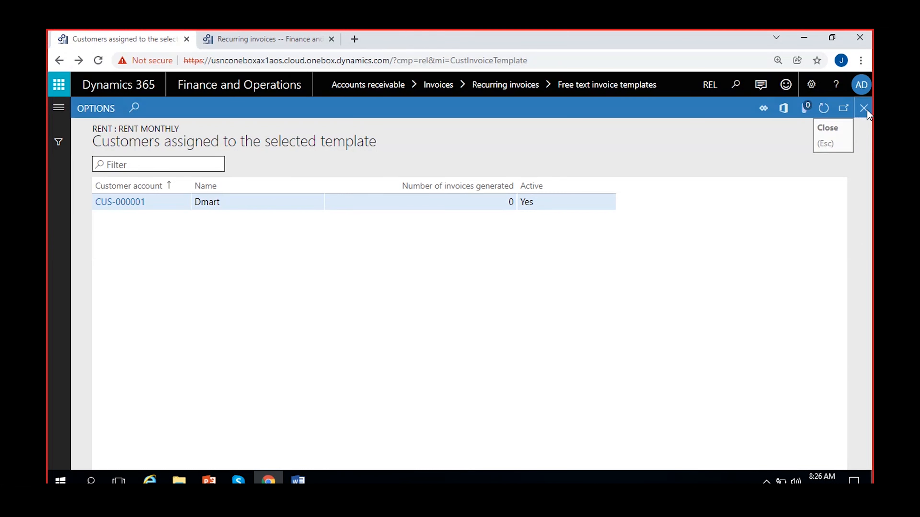
{"action": "left_click", "coordinate": [864, 108]}
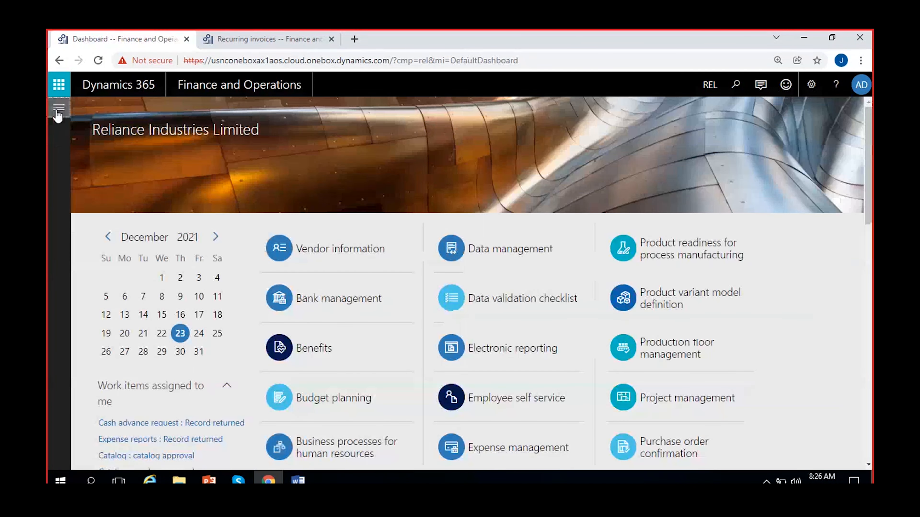
Open Generate recurring invoices in Accounts receivable and set the invoice date to 12/1/2021
{"action": "left_click", "coordinate": [58, 111]}
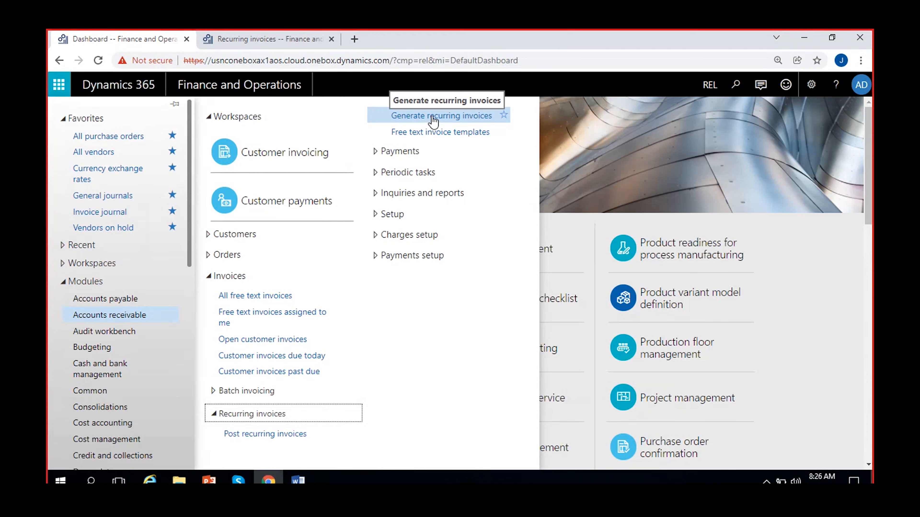
{"action": "left_click", "coordinate": [424, 118]}
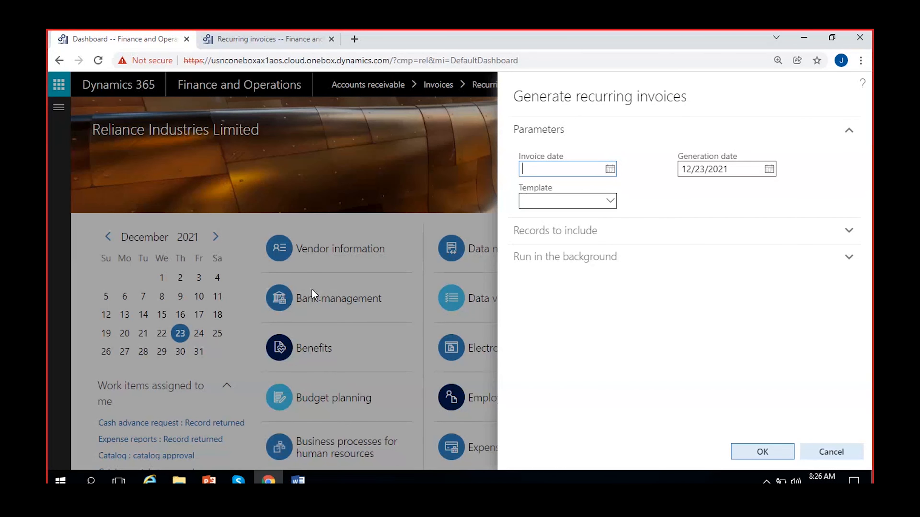
{"action": "left_click", "coordinate": [610, 169]}
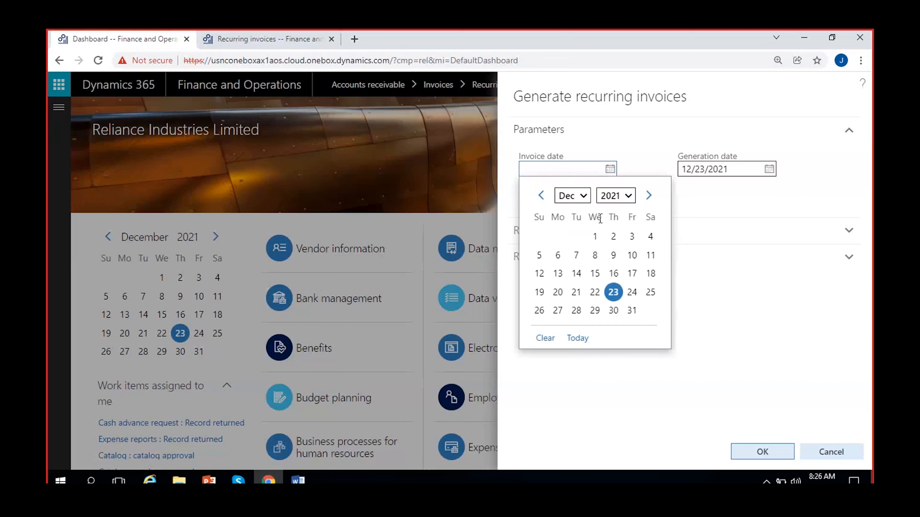
{"action": "left_click", "coordinate": [594, 236]}
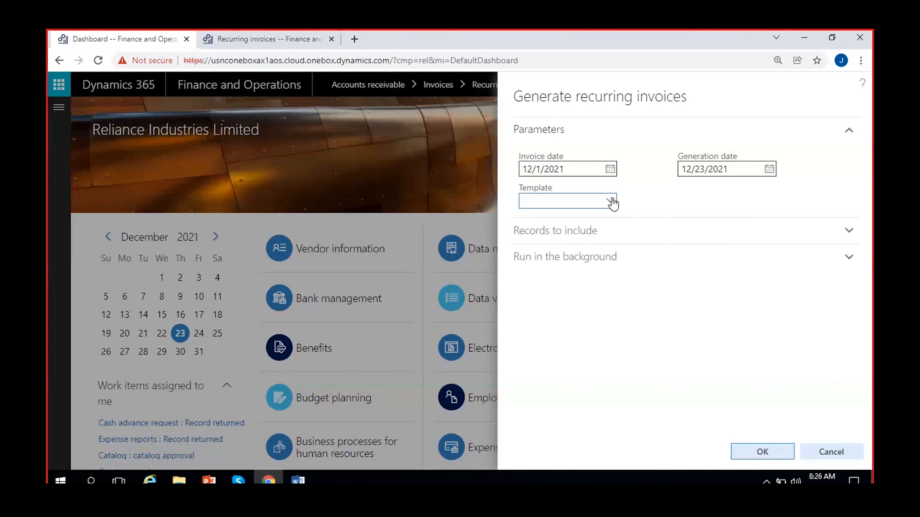
Choose the Rent template for the invoice generation and set the generation date to 12/1/2021
{"action": "left_click", "coordinate": [612, 201]}
{"action": "left_click", "coordinate": [615, 232]}
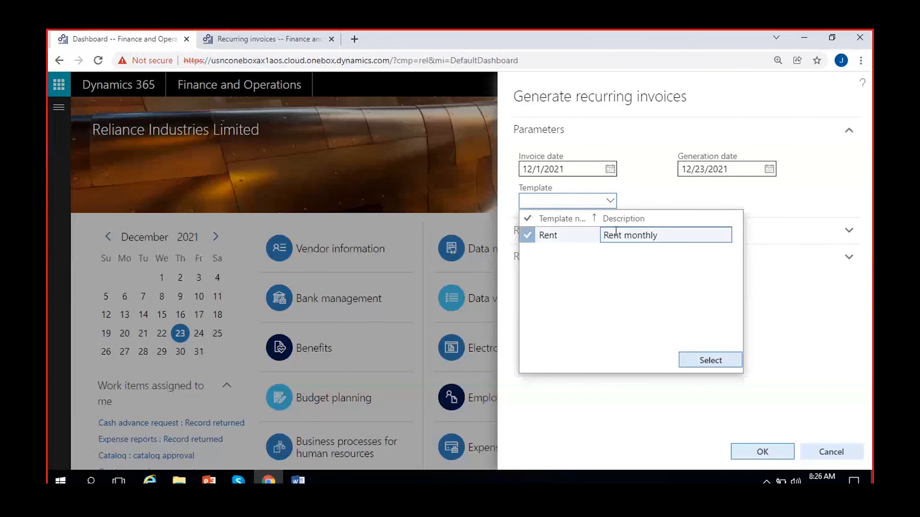
{"action": "left_click", "coordinate": [711, 361]}
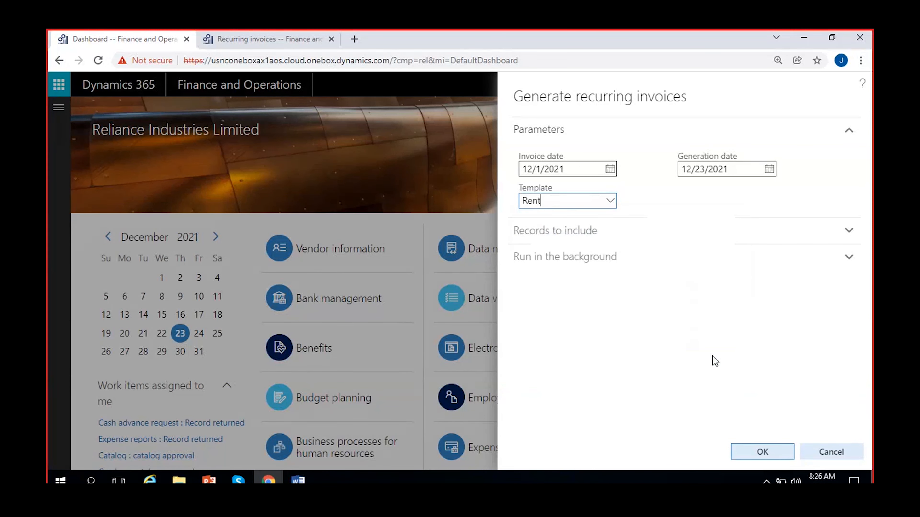
{"action": "left_click", "coordinate": [771, 169]}
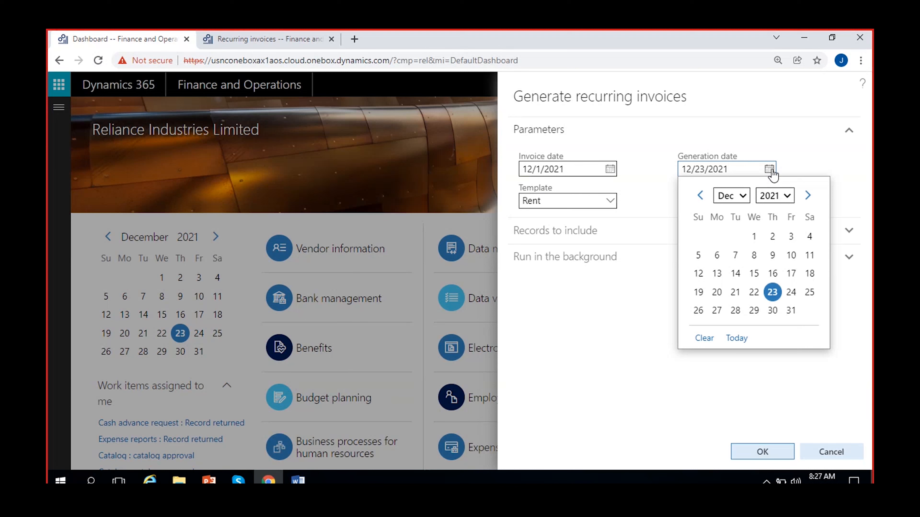
{"action": "left_click", "coordinate": [754, 236]}
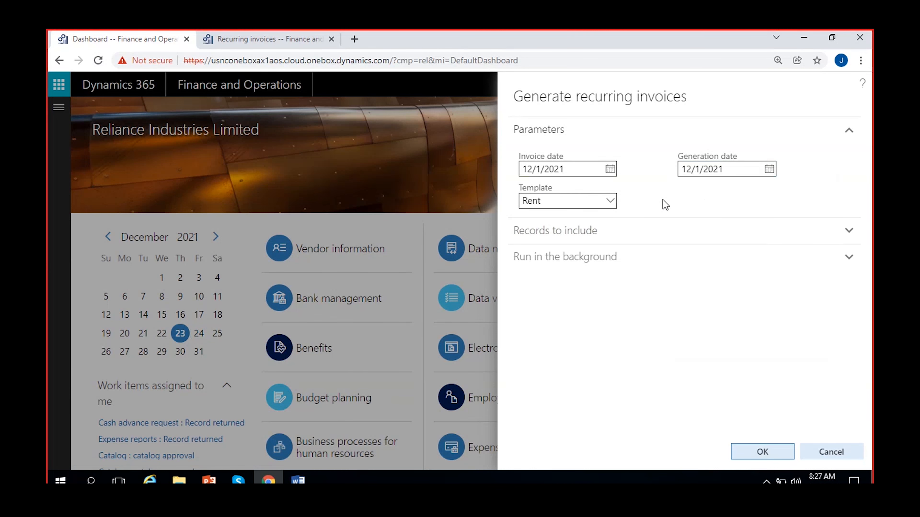
Expand the record selection and background run settings of the invoice generation and examine their options
{"action": "left_click", "coordinate": [560, 229]}
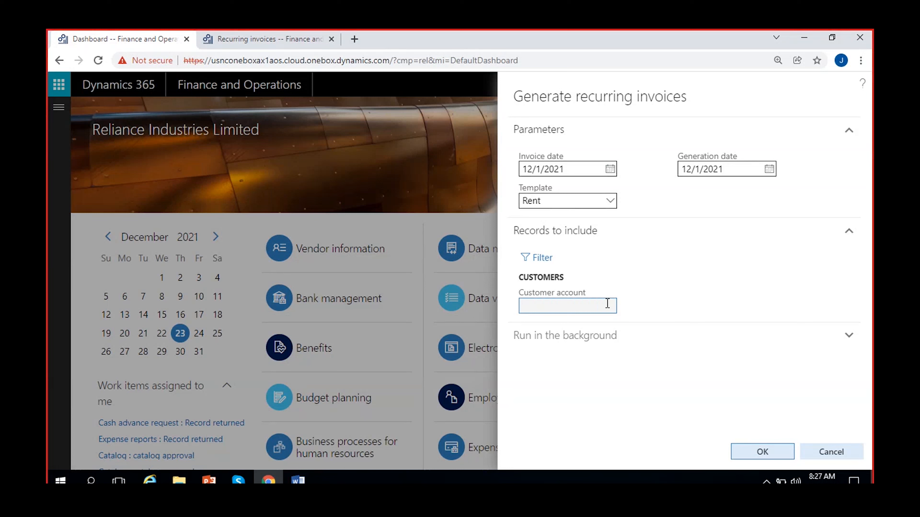
{"action": "left_click", "coordinate": [633, 329]}
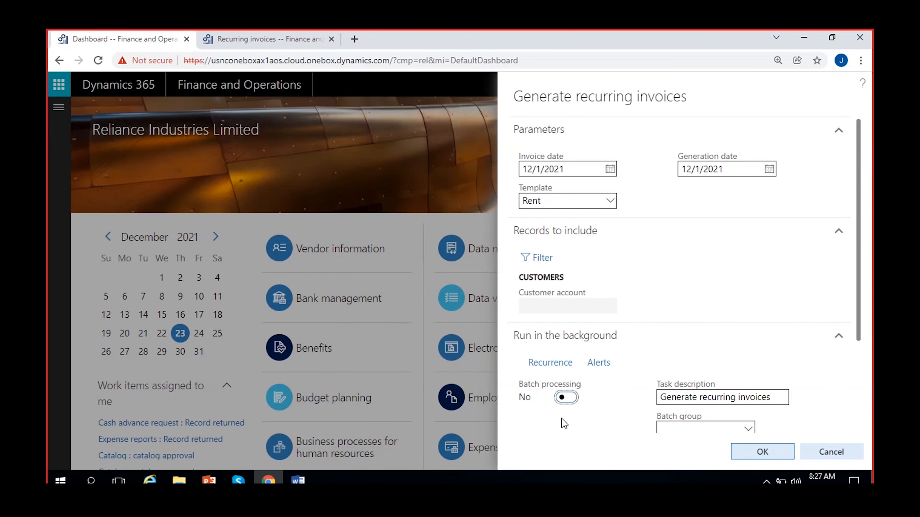
{"action": "scroll", "coordinate": [578, 415], "scroll_direction": "down", "scroll_amount": 3}
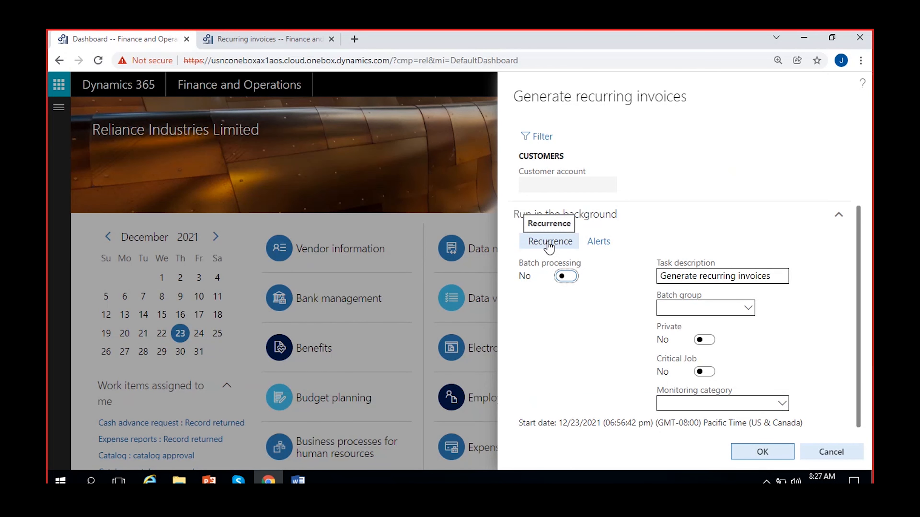
Try out a monthly recurrence repeating on day 1 for the background run of the invoice generation, and cancel it
{"action": "scroll", "coordinate": [612, 306], "scroll_direction": "up", "scroll_amount": 3}
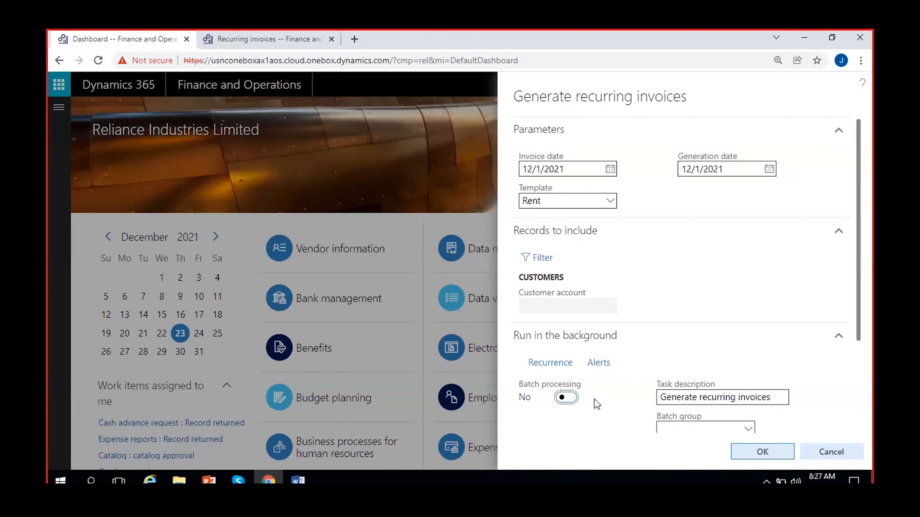
{"action": "scroll", "coordinate": [595, 399], "scroll_direction": "down", "scroll_amount": 3}
{"action": "left_click", "coordinate": [554, 247]}
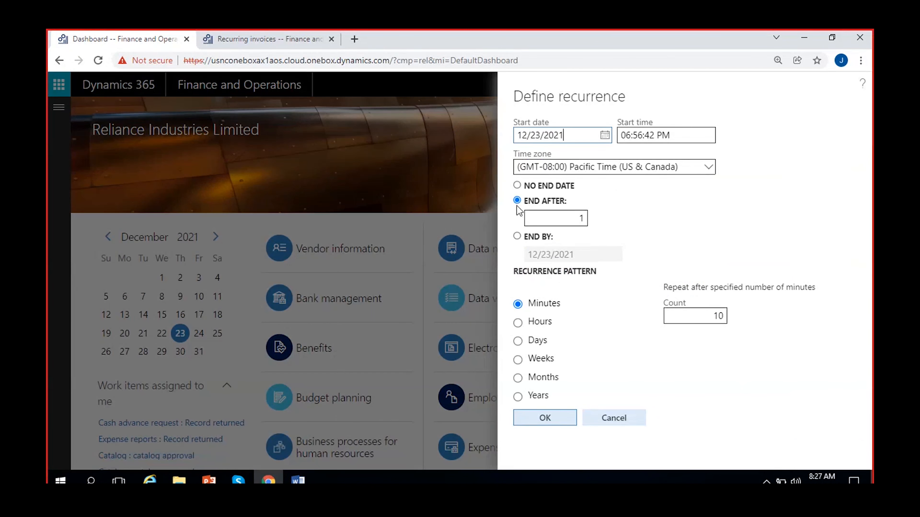
{"action": "left_click", "coordinate": [539, 376]}
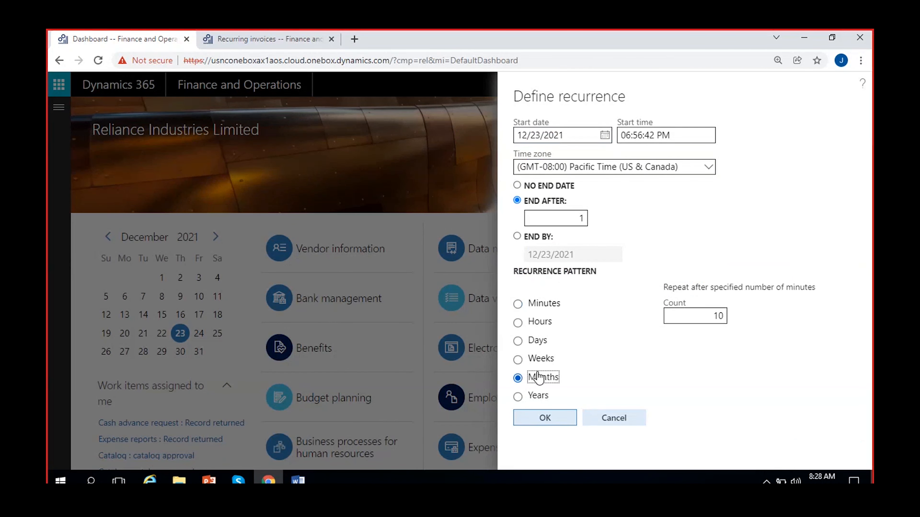
{"action": "left_click", "coordinate": [715, 308]}
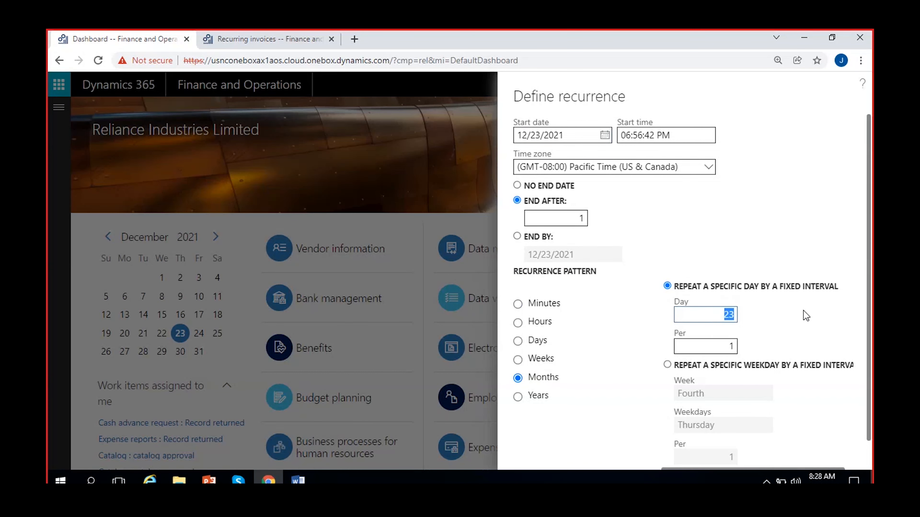
{"action": "type", "text": "1"}
{"action": "scroll", "coordinate": [656, 333], "scroll_direction": "down", "scroll_amount": 1}
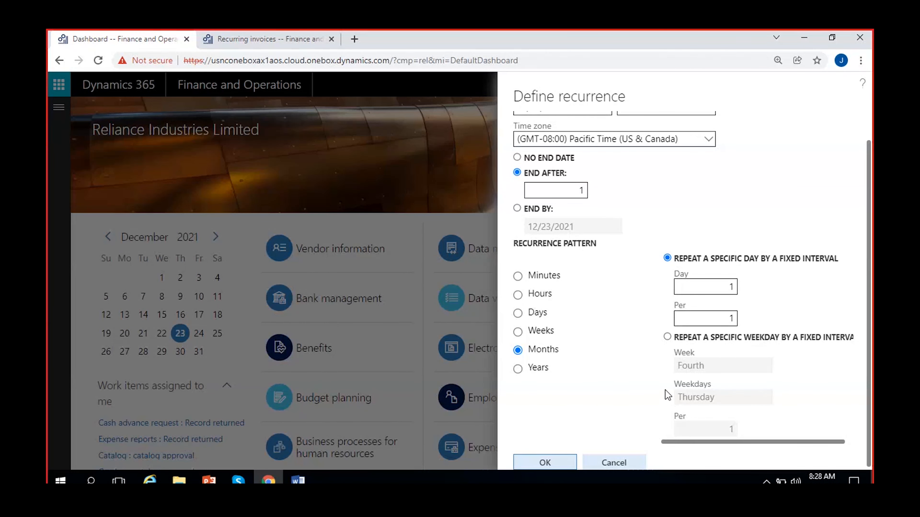
{"action": "left_click", "coordinate": [621, 460]}
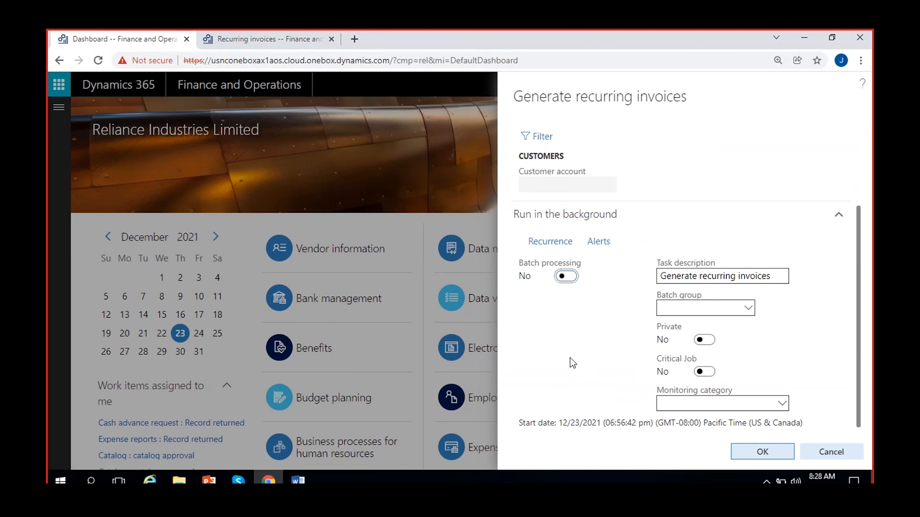
Generate the recurring invoices dated 12/1/2021 without batch processing and check the notification about the result
{"action": "scroll", "coordinate": [570, 357], "scroll_direction": "up", "scroll_amount": 3}
{"action": "left_click", "coordinate": [594, 420]}
{"action": "left_click", "coordinate": [765, 453]}
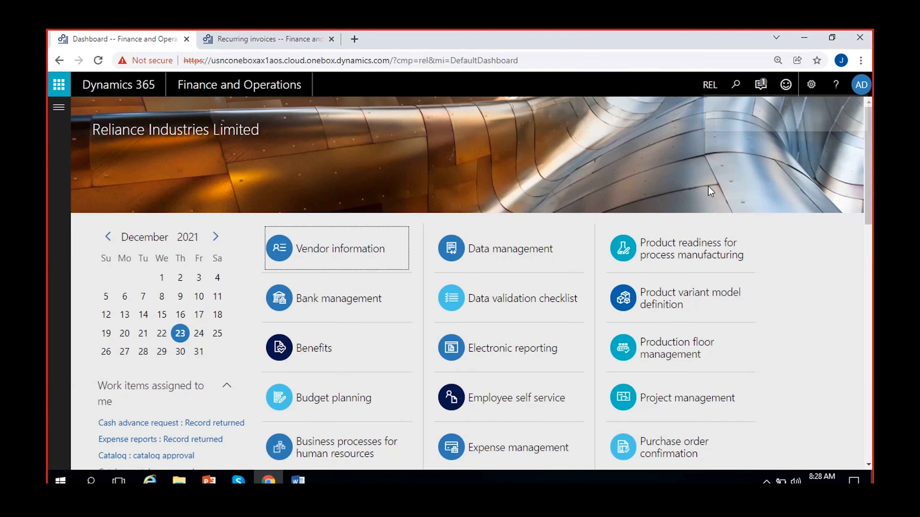
{"action": "left_click", "coordinate": [762, 89]}
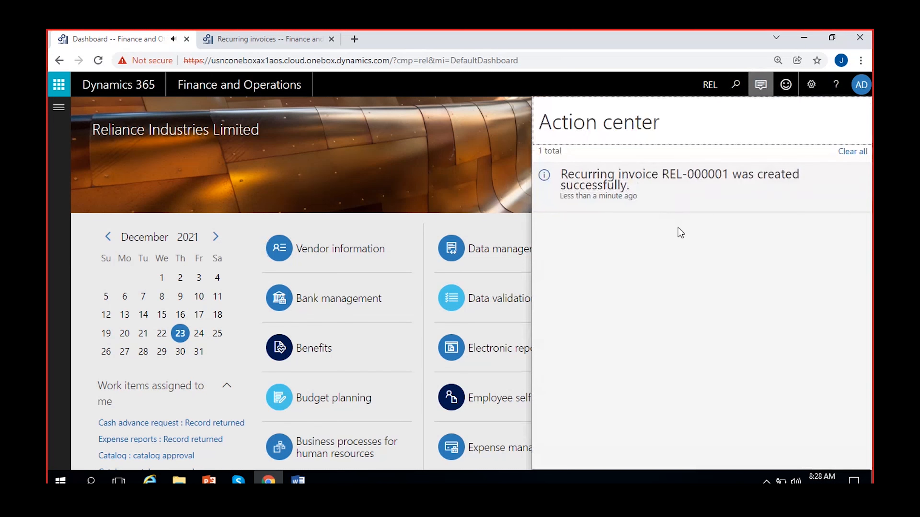
{"action": "left_click", "coordinate": [53, 114]}
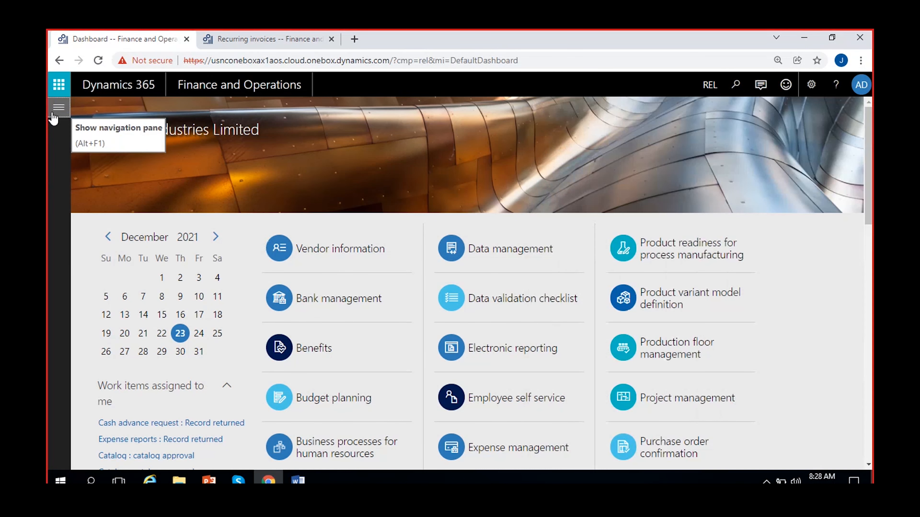
Open Post recurring invoices in Accounts receivable and check the posted status of the generated invoice
{"action": "left_click", "coordinate": [53, 114]}
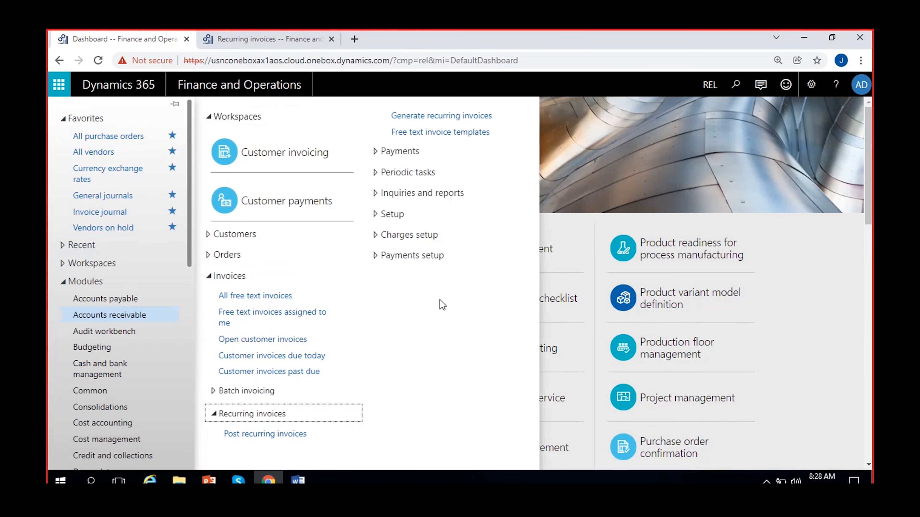
{"action": "left_click", "coordinate": [254, 435]}
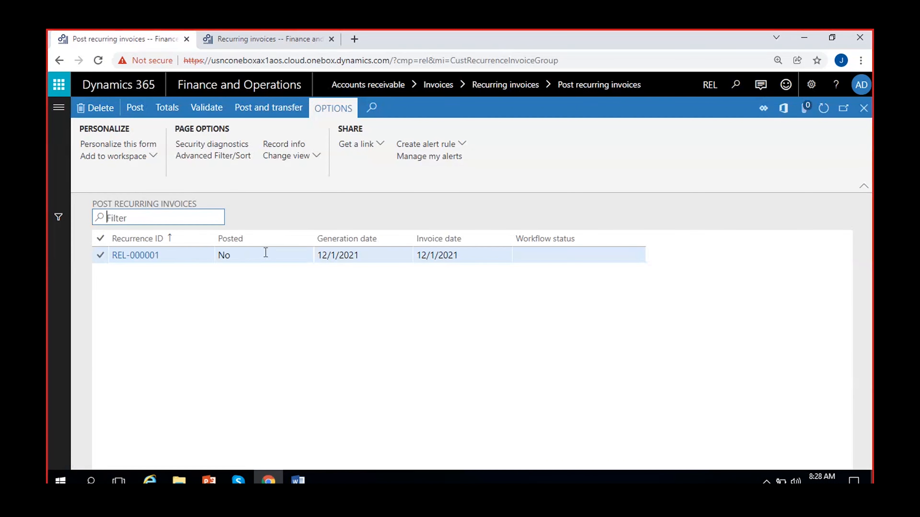
{"action": "left_click", "coordinate": [265, 253]}
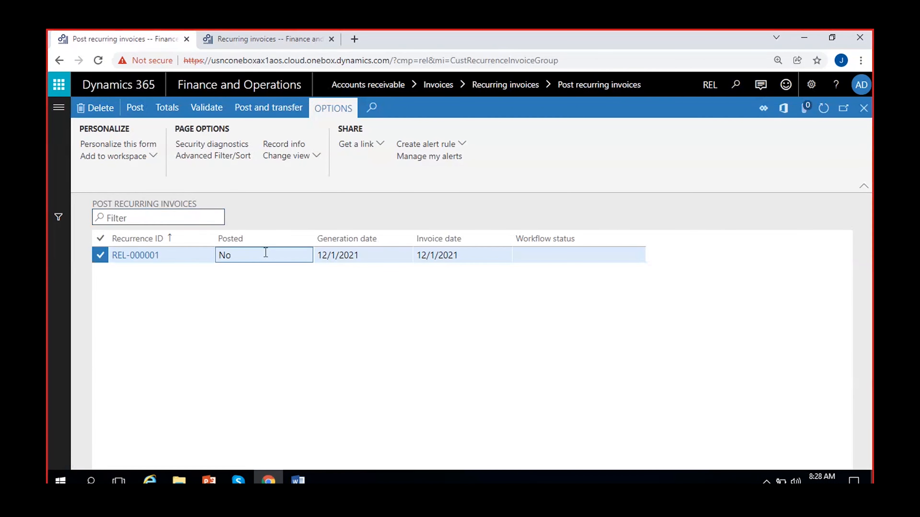
{"action": "double_click", "coordinate": [248, 252]}
{"action": "left_click_drag", "start_coordinate": [240, 254], "coordinate": [219, 258]}
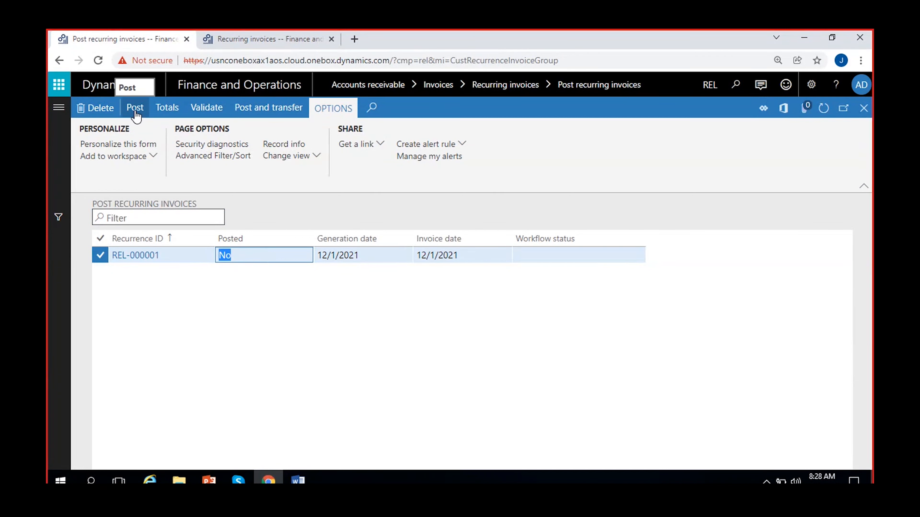
Open the details of the recurring invoice dated 12/1/2021, review Dmart's line and invoice amount, and return to the list
{"action": "left_click", "coordinate": [136, 256]}
{"action": "scroll", "coordinate": [241, 342], "scroll_direction": "down", "scroll_amount": 1}
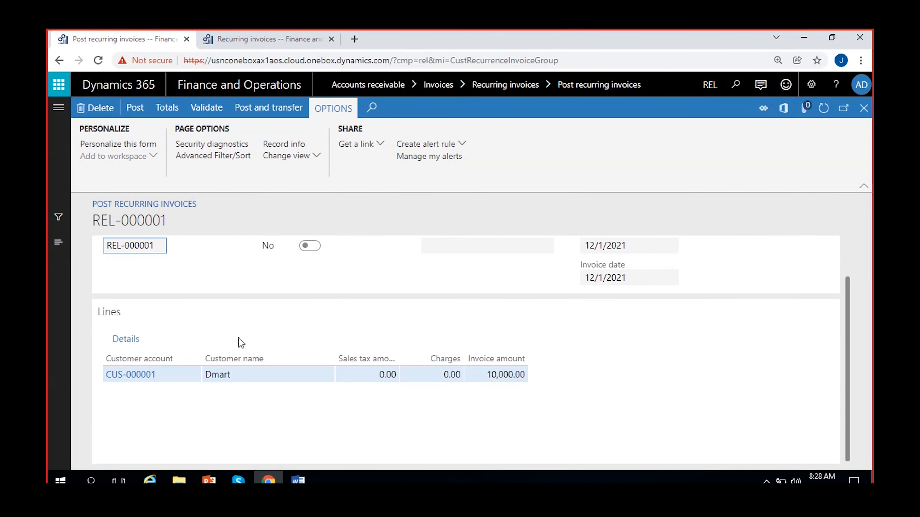
{"action": "left_click", "coordinate": [492, 375]}
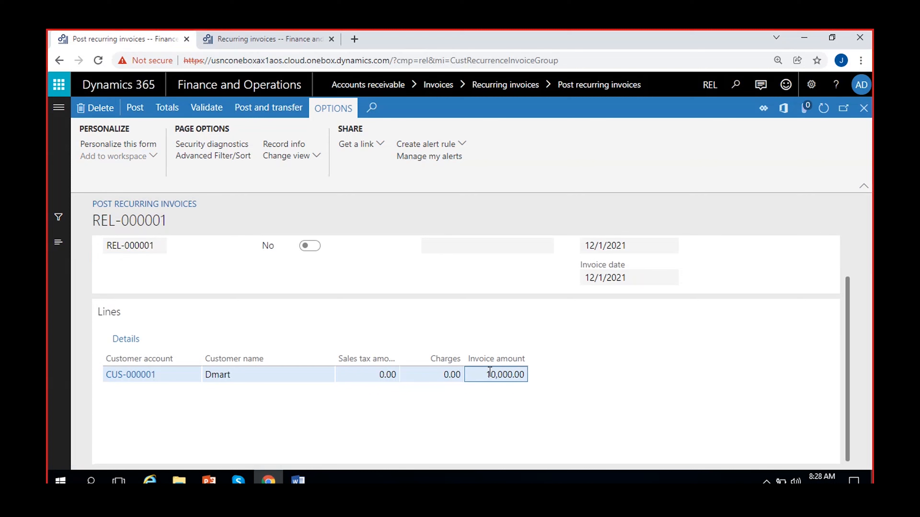
{"action": "scroll", "coordinate": [293, 401], "scroll_direction": "up", "scroll_amount": 1}
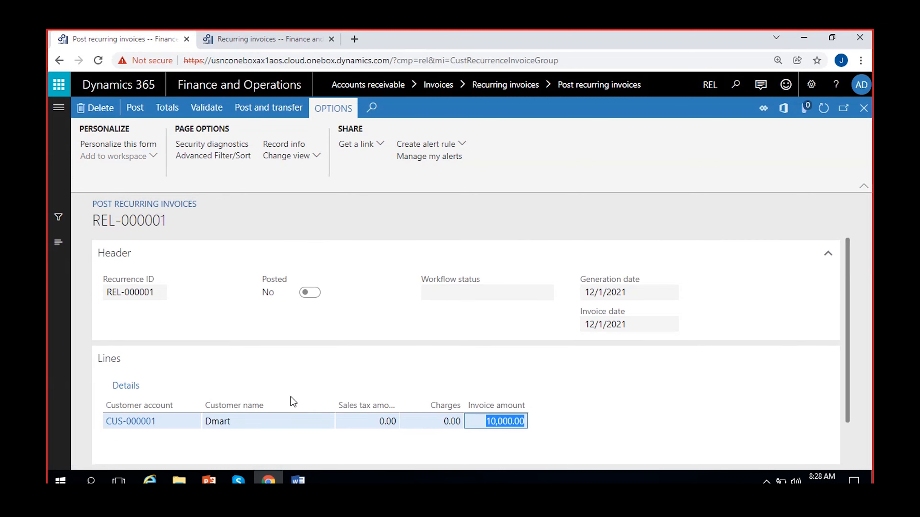
{"action": "left_click", "coordinate": [864, 114]}
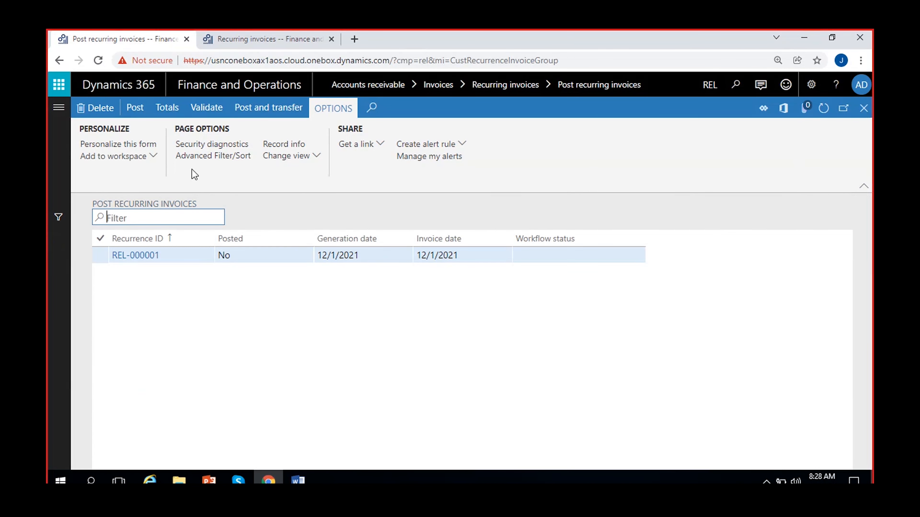
Post the recurring invoice dated 12/1/2021 and refresh the list to check its posted status
{"action": "left_click", "coordinate": [135, 108]}
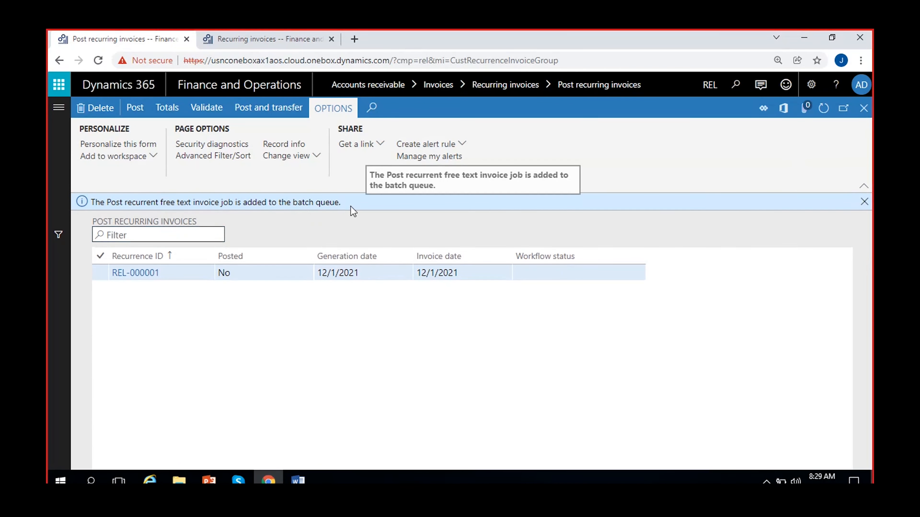
{"action": "left_click_drag", "start_coordinate": [350, 207], "coordinate": [68, 206]}
{"action": "left_click", "coordinate": [864, 202]}
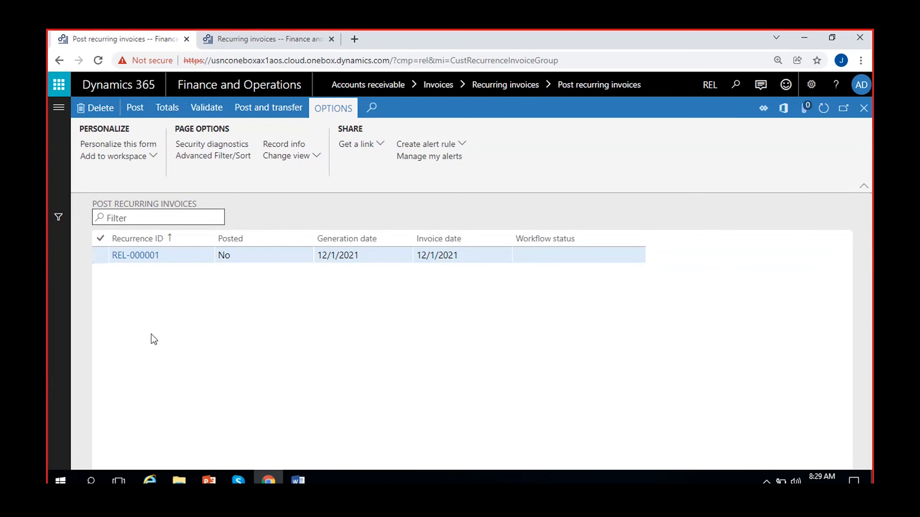
{"action": "left_click", "coordinate": [228, 256]}
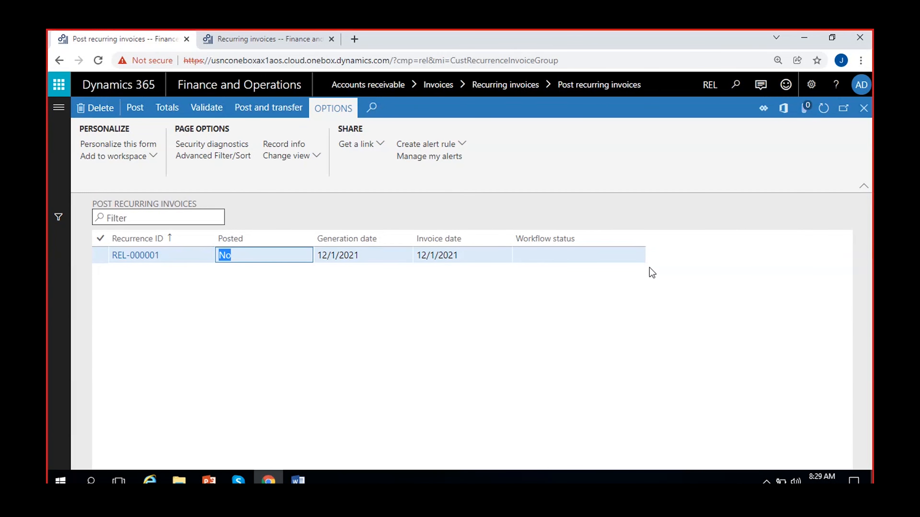
{"action": "left_click", "coordinate": [824, 114]}
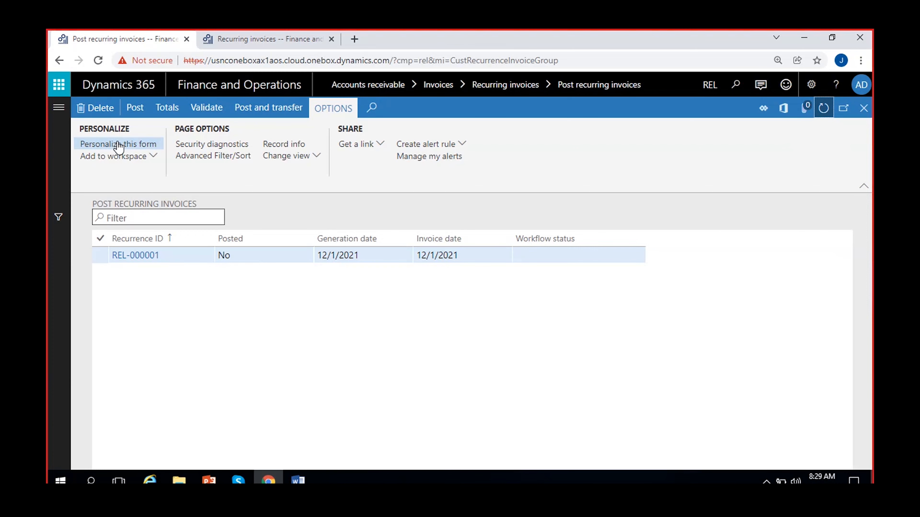
{"action": "left_click", "coordinate": [240, 39]}
{"action": "left_click", "coordinate": [121, 36]}
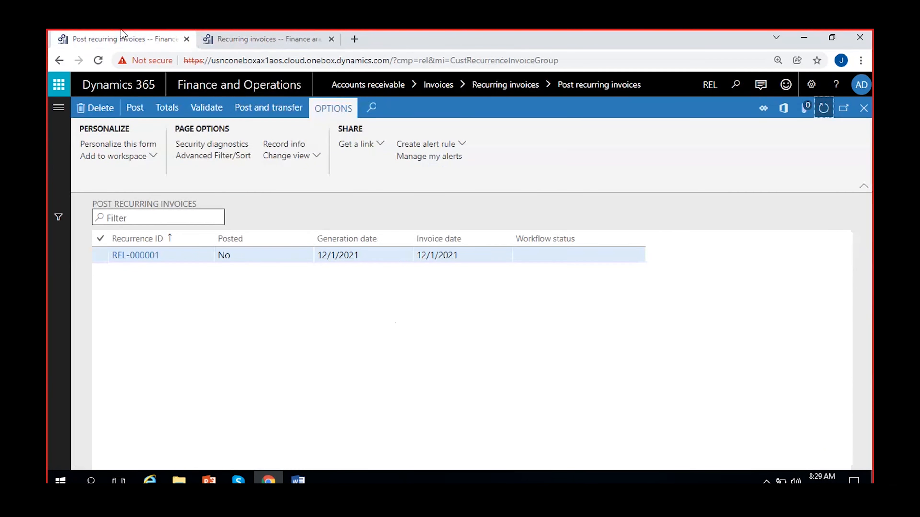
Open Generate recurring invoices again and set both the invoice date and the generation date to 2/1/2022
{"action": "left_click", "coordinate": [59, 108]}
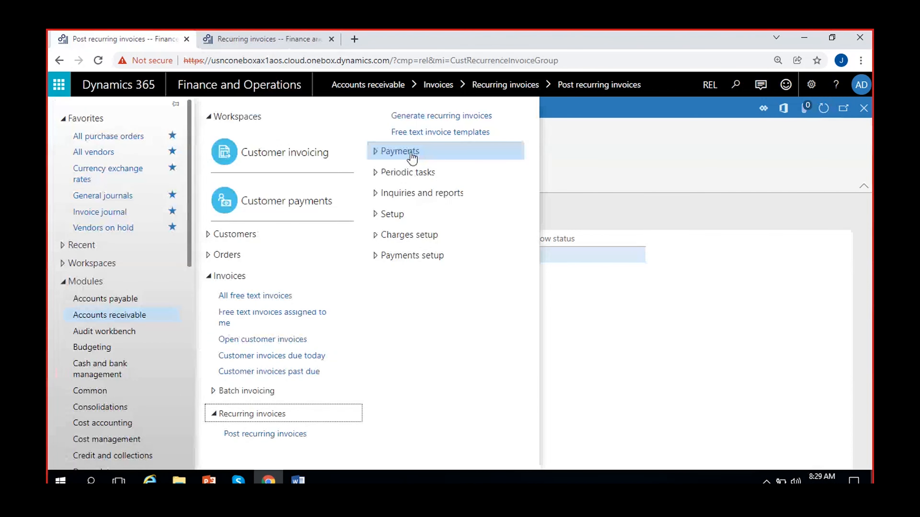
{"action": "left_click", "coordinate": [426, 117]}
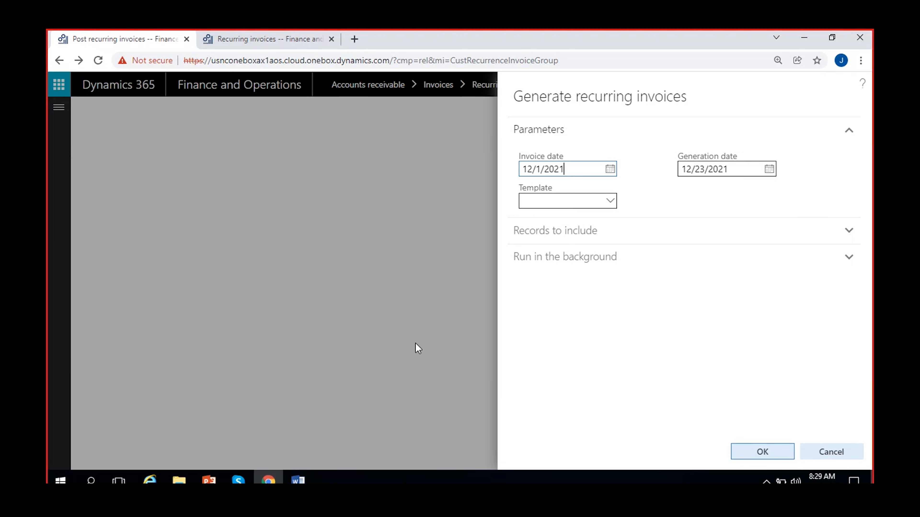
{"action": "left_click", "coordinate": [612, 174]}
{"action": "left_click", "coordinate": [649, 195]}
{"action": "left_click", "coordinate": [649, 195]}
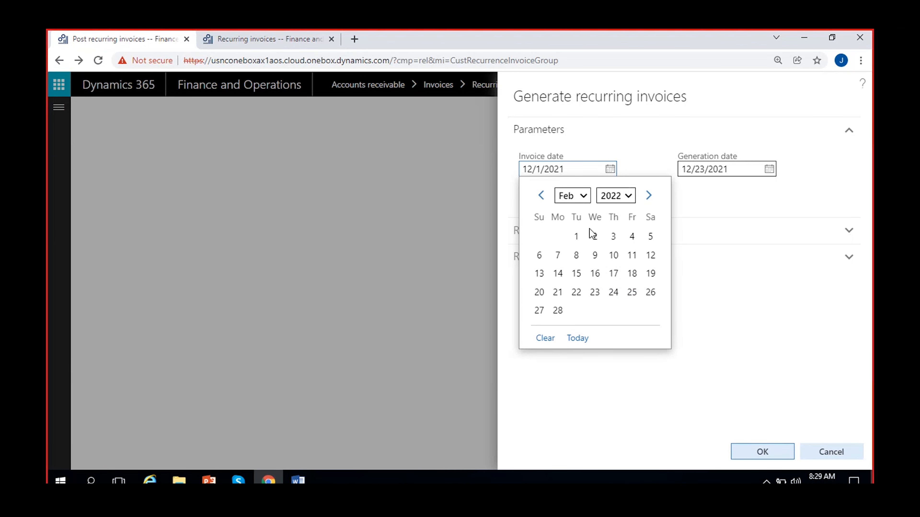
{"action": "left_click", "coordinate": [576, 237]}
{"action": "left_click", "coordinate": [768, 170]}
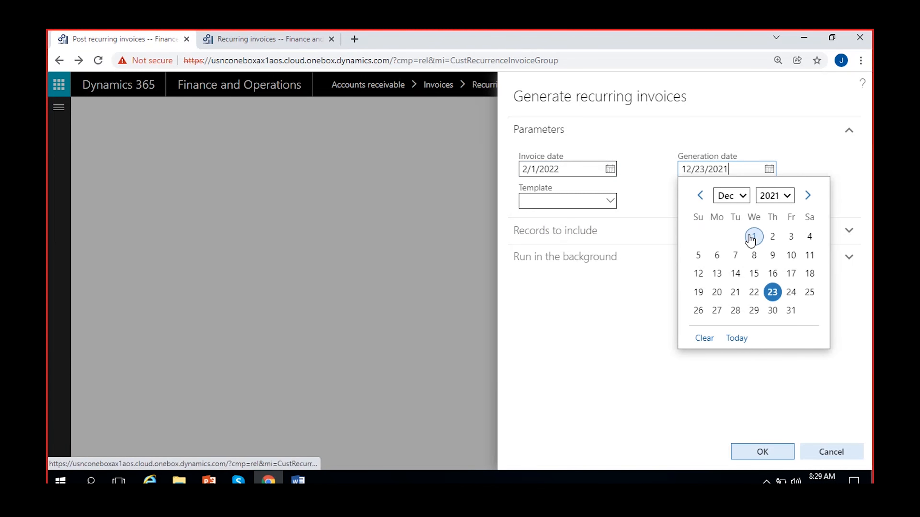
{"action": "left_click", "coordinate": [807, 195]}
{"action": "left_click", "coordinate": [807, 195]}
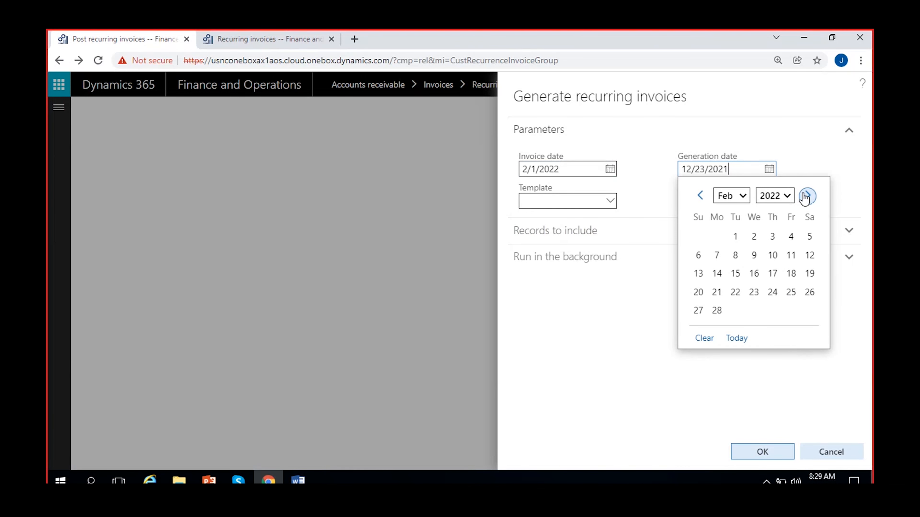
{"action": "left_click", "coordinate": [735, 238]}
Choose the Rent template, generate the recurring invoices for 2/1/2022 and check the notification about the result
{"action": "left_click", "coordinate": [610, 202]}
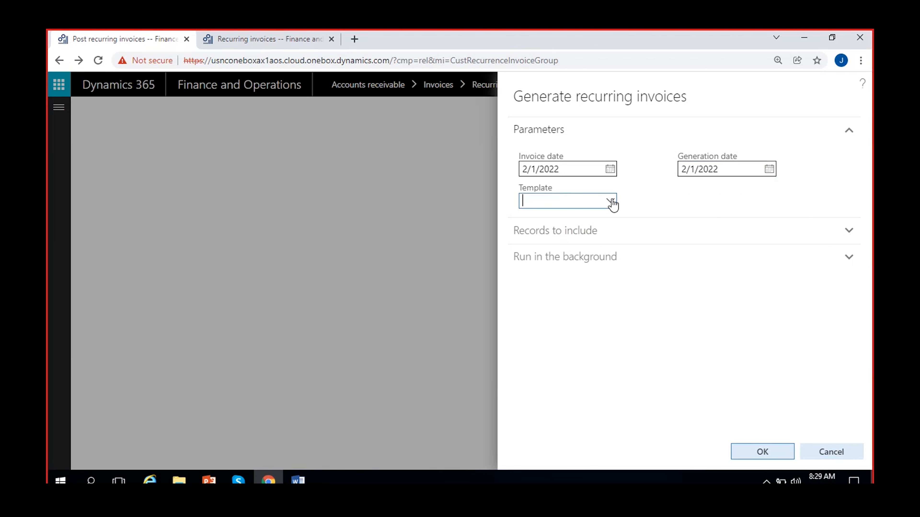
{"action": "left_click", "coordinate": [613, 236]}
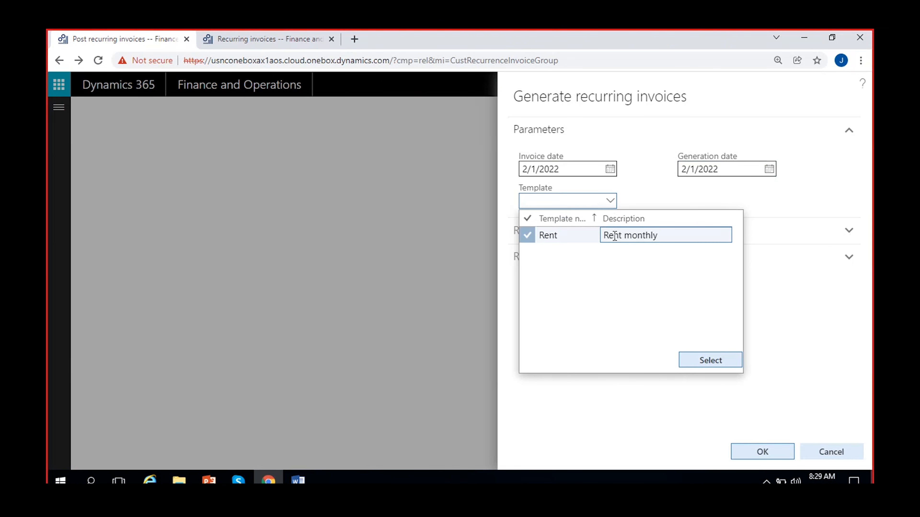
{"action": "left_click", "coordinate": [711, 360]}
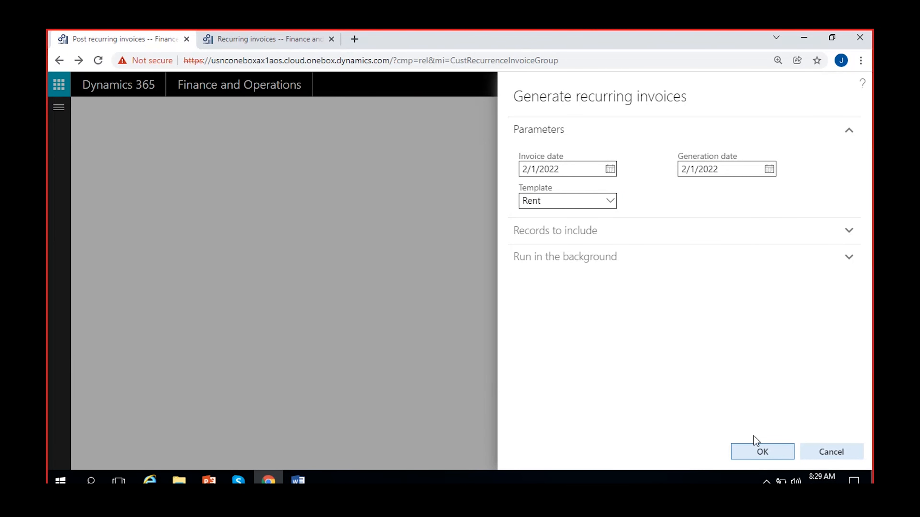
{"action": "left_click", "coordinate": [758, 451]}
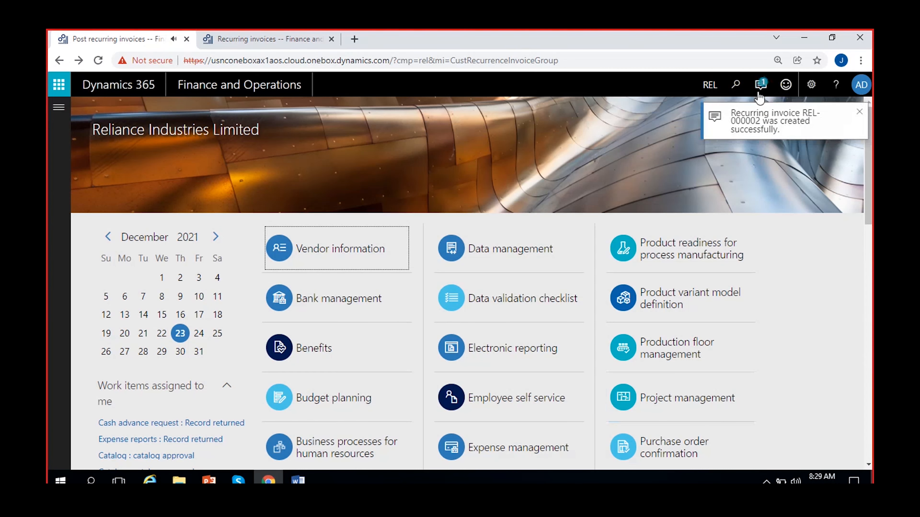
{"action": "left_click", "coordinate": [759, 84]}
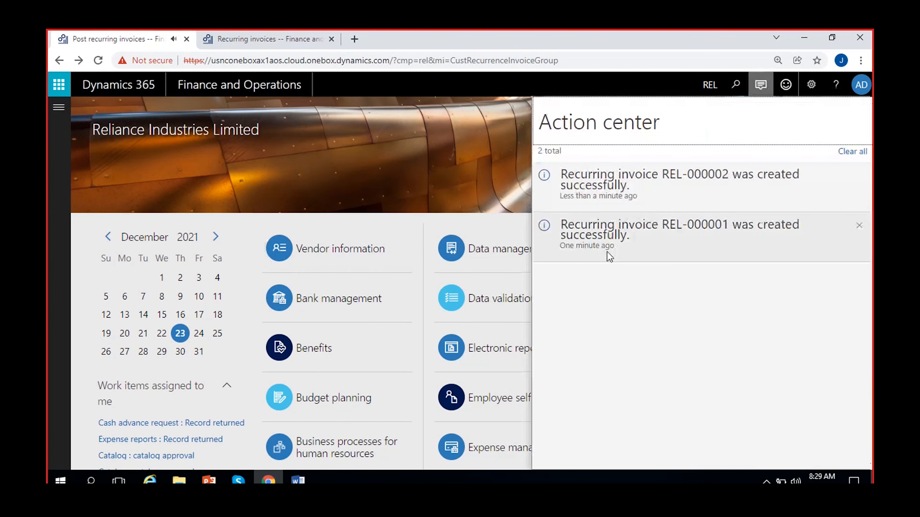
Close the notifications and open the Post recurring invoices list in Accounts receivable again
{"action": "left_click", "coordinate": [50, 213]}
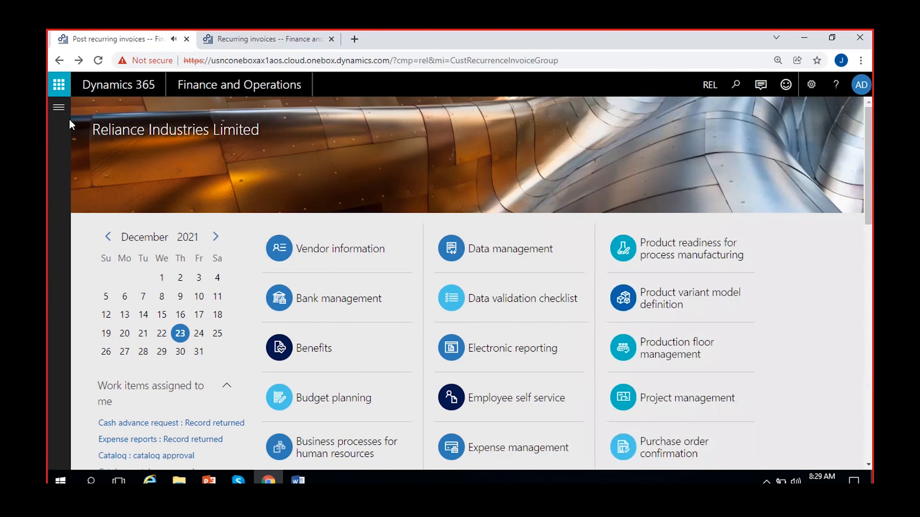
{"action": "left_click", "coordinate": [58, 112]}
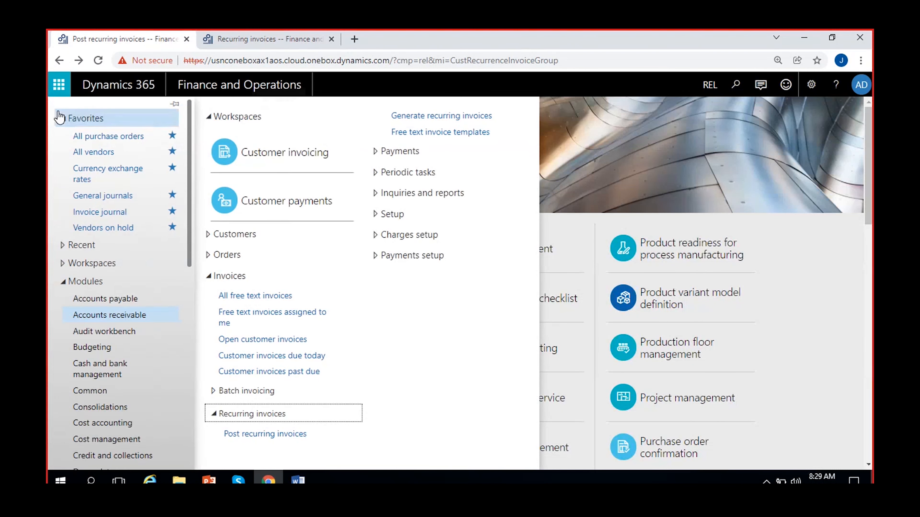
{"action": "left_click", "coordinate": [283, 435]}
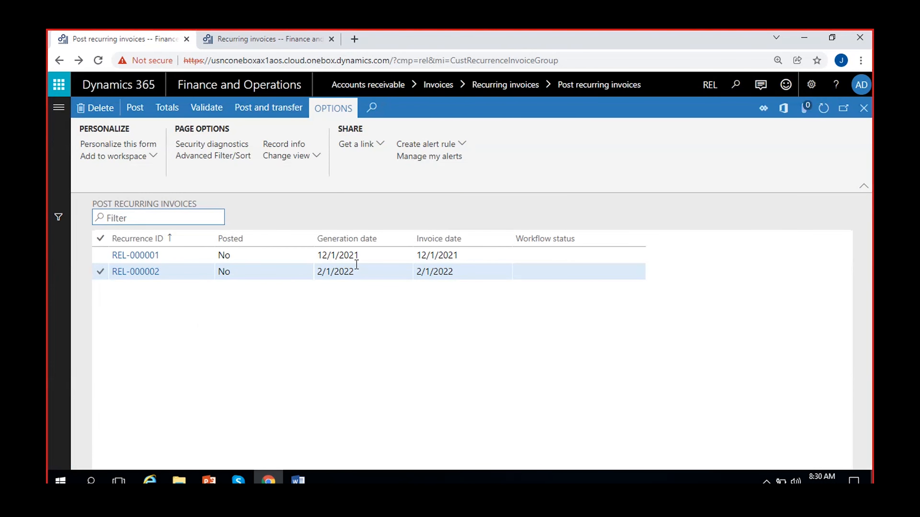
Open the recurring invoice dated 2/1/2022 and examine the invoice amounts of its Dmart lines
{"action": "left_click", "coordinate": [355, 269]}
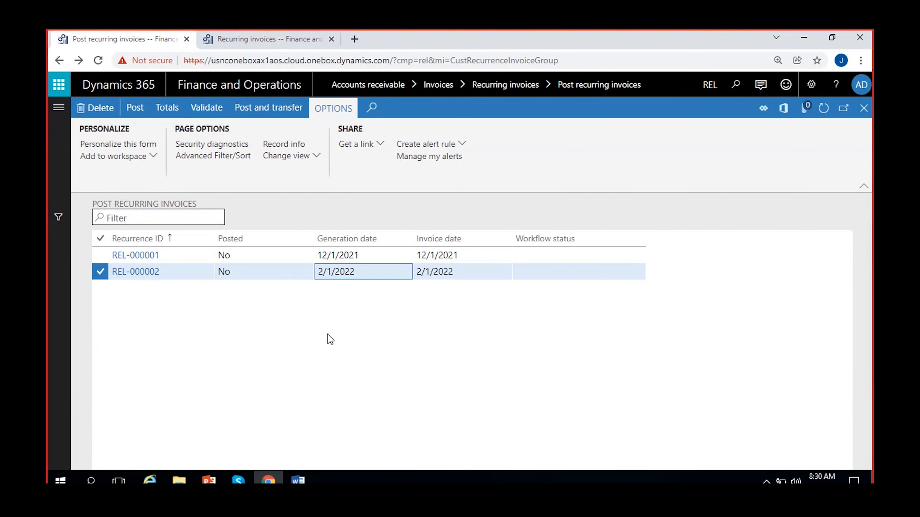
{"action": "left_click", "coordinate": [141, 274]}
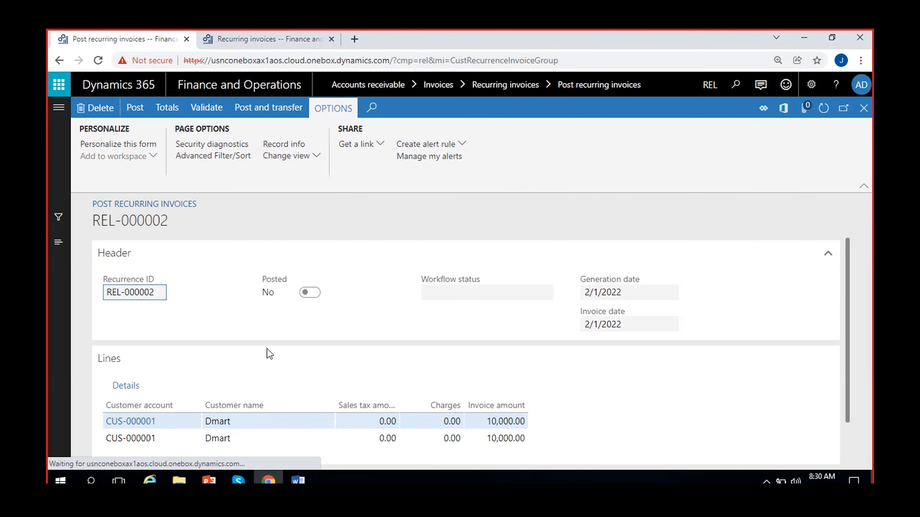
{"action": "scroll", "coordinate": [218, 392], "scroll_direction": "down", "scroll_amount": 1}
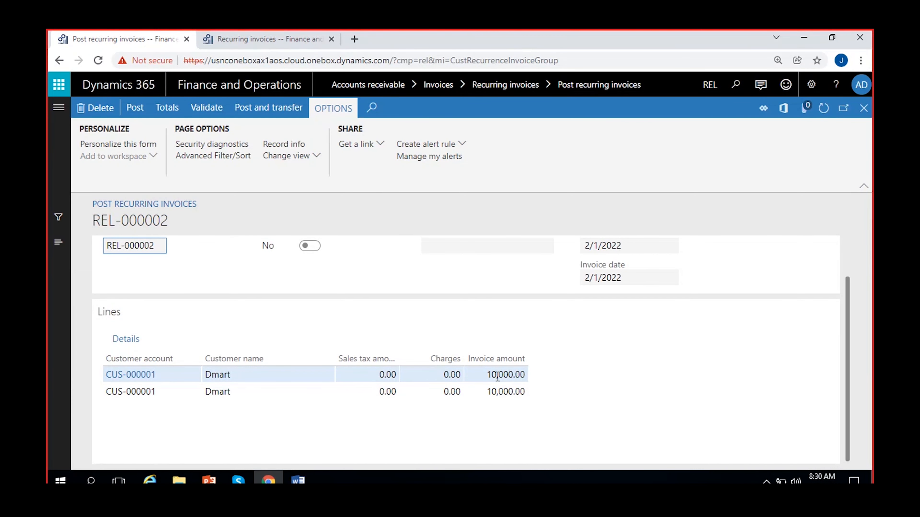
{"action": "left_click", "coordinate": [514, 375]}
{"action": "left_click", "coordinate": [514, 391]}
{"action": "scroll", "coordinate": [598, 396], "scroll_direction": "up", "scroll_amount": 2}
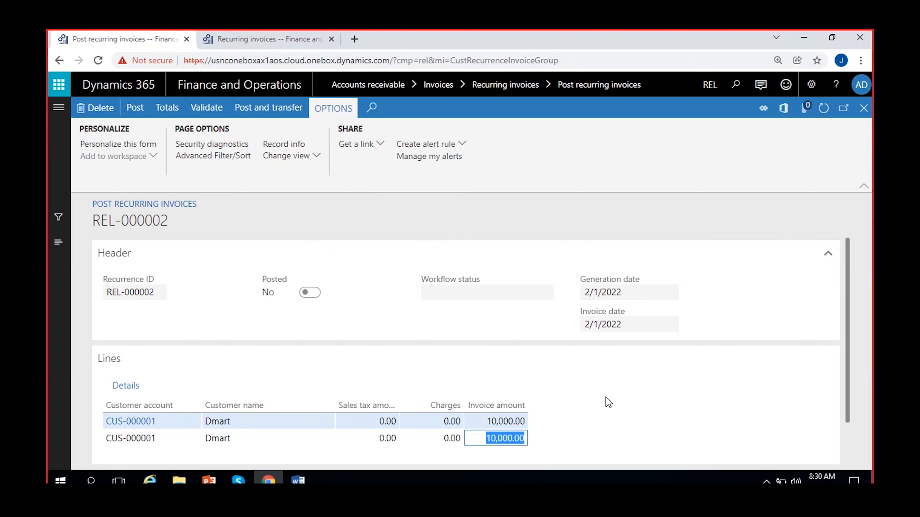
{"action": "scroll", "coordinate": [608, 402], "scroll_direction": "down", "scroll_amount": 2}
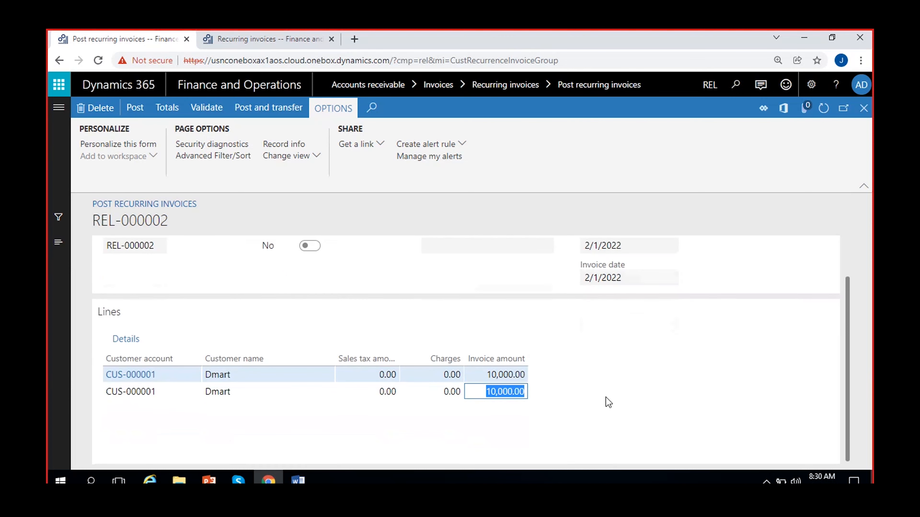
{"action": "left_click", "coordinate": [500, 392]}
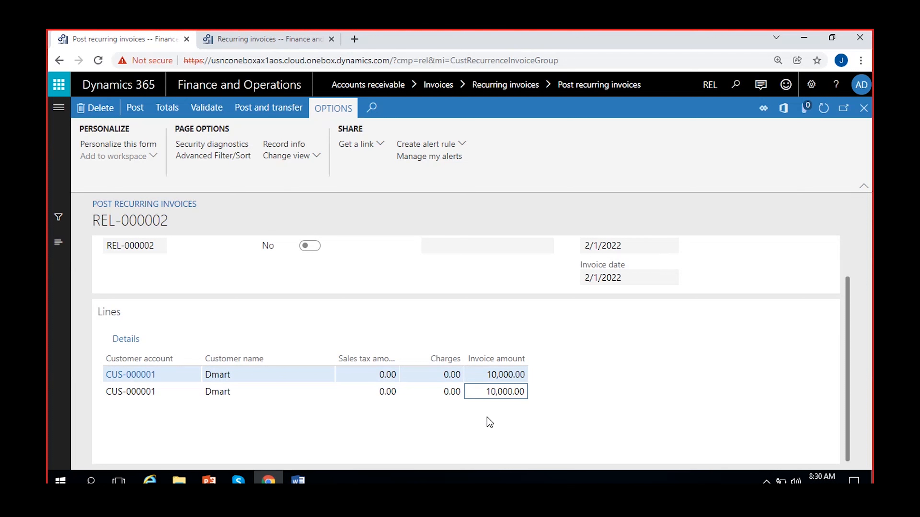
Close the 2/1/2022 invoice details and refresh the Post recurring invoices list to check the posted status
{"action": "left_click", "coordinate": [863, 108]}
{"action": "left_click", "coordinate": [824, 108]}
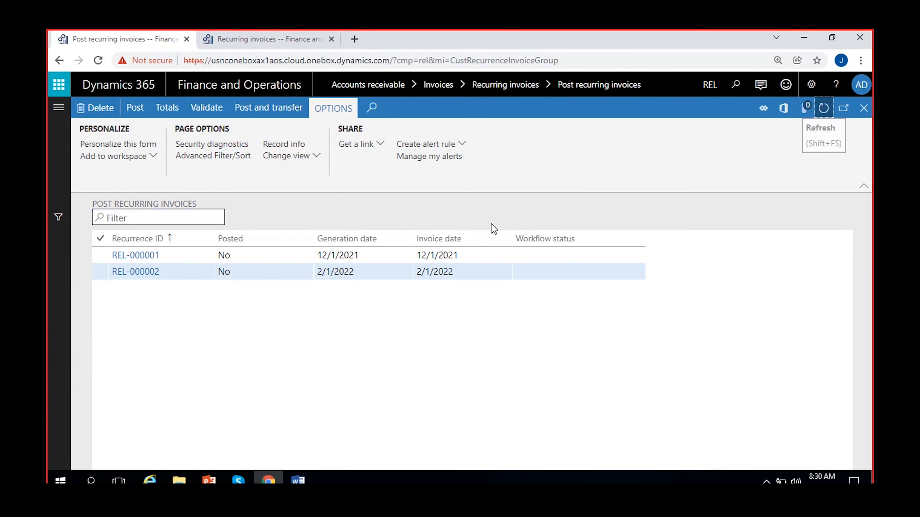
{"action": "left_click", "coordinate": [389, 255]}
In the second browser tab, open the Batch jobs list from the System administration inquiries
{"action": "left_click", "coordinate": [255, 38]}
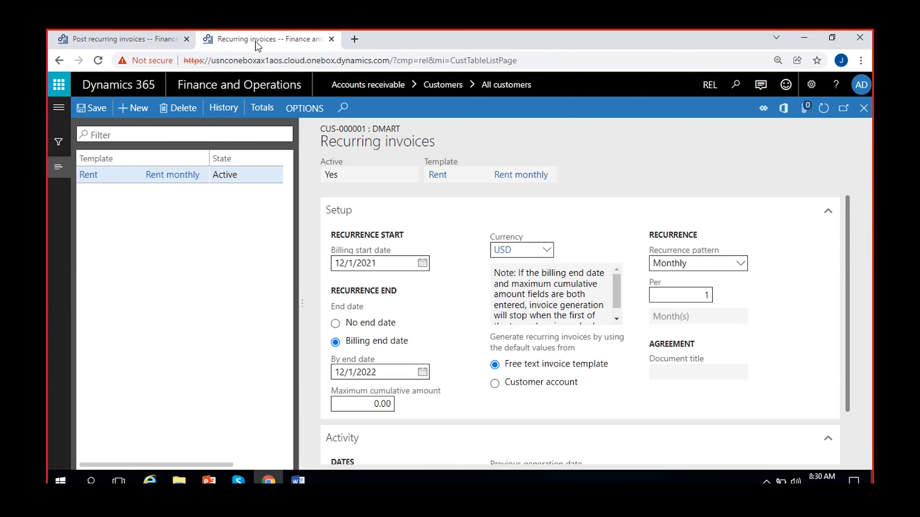
{"action": "left_click", "coordinate": [59, 107]}
{"action": "scroll", "coordinate": [103, 442], "scroll_direction": "down", "scroll_amount": 5}
{"action": "scroll", "coordinate": [103, 443], "scroll_direction": "down", "scroll_amount": 3}
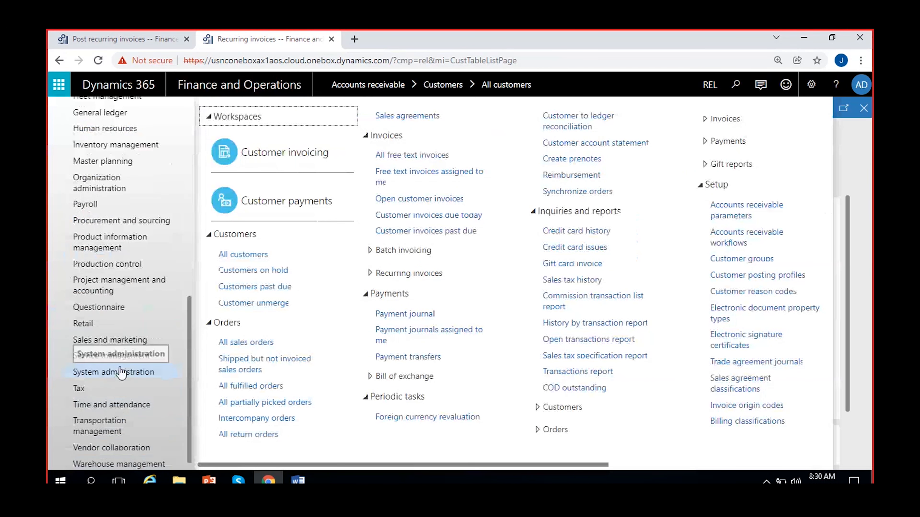
{"action": "left_click", "coordinate": [114, 376]}
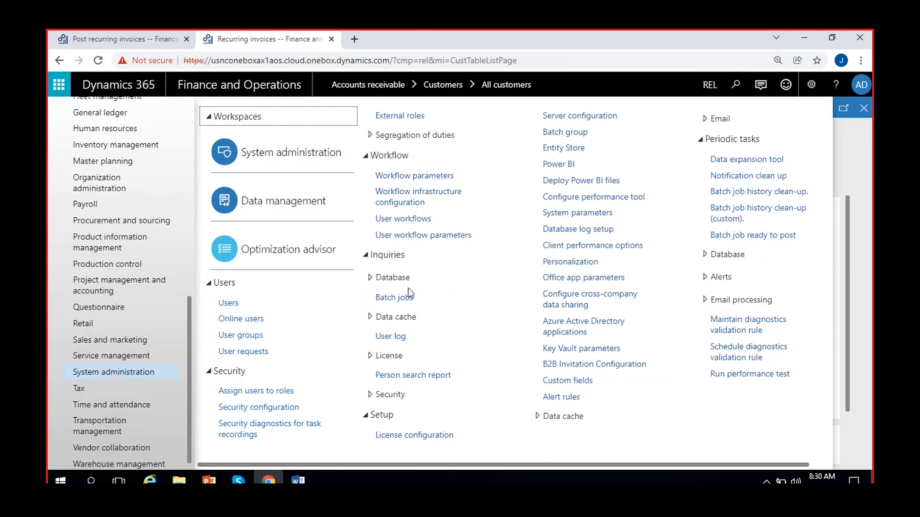
{"action": "left_click", "coordinate": [396, 297]}
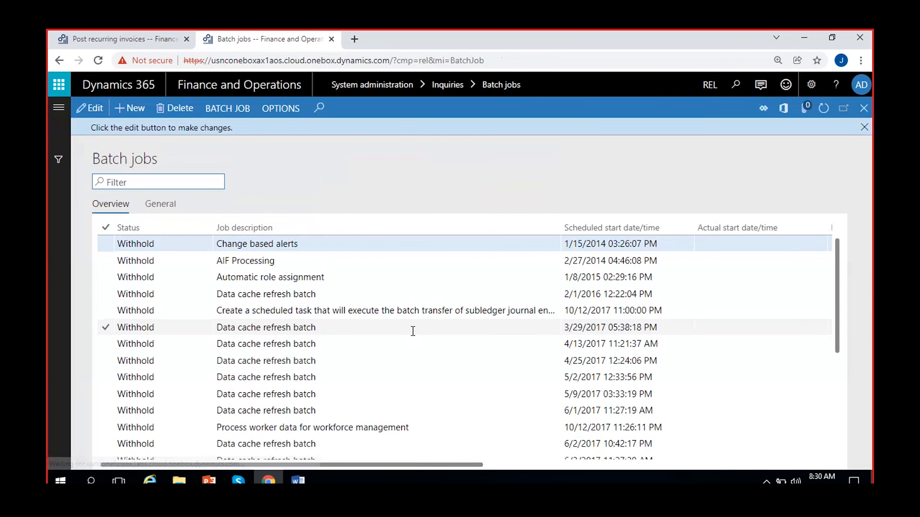
Filter the batch jobs to descriptions containing "recur" and refresh the list to check the posting job's status
{"action": "left_click", "coordinate": [269, 228]}
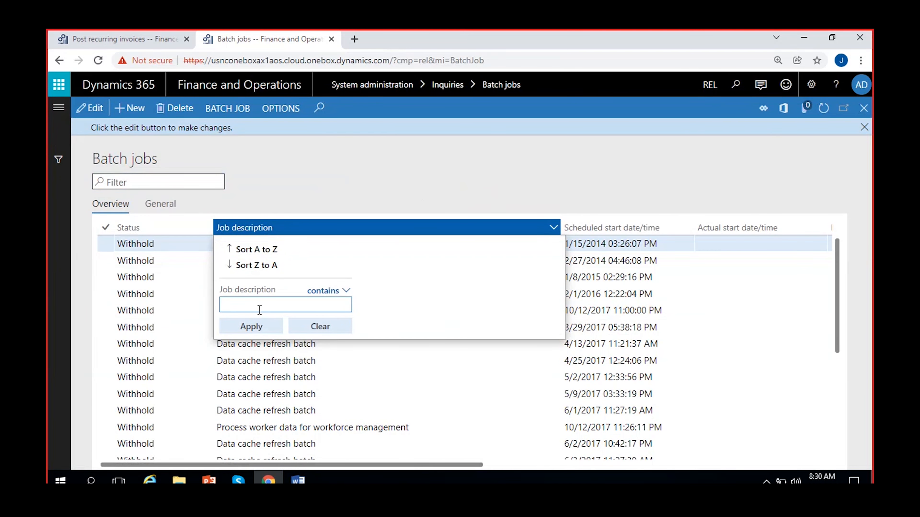
{"action": "type", "text": "red"}
{"action": "type", "text": "u"}
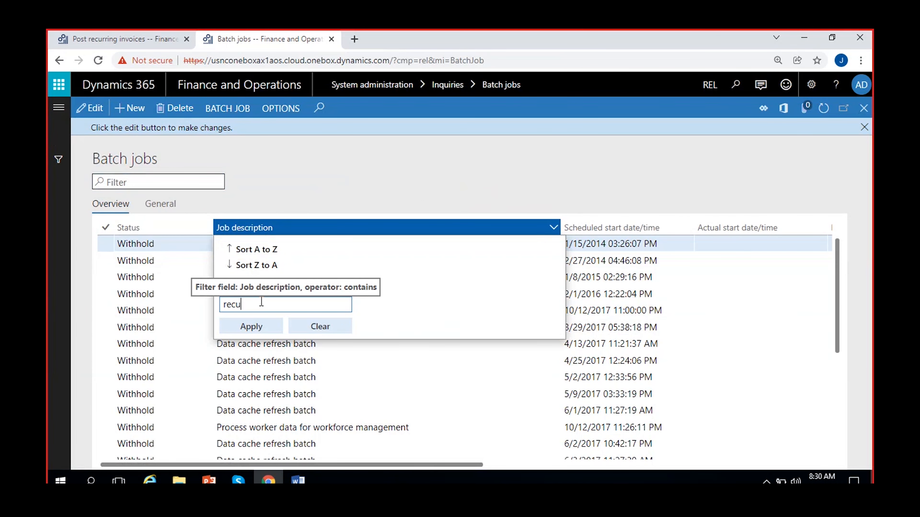
{"action": "type", "text": "r"}
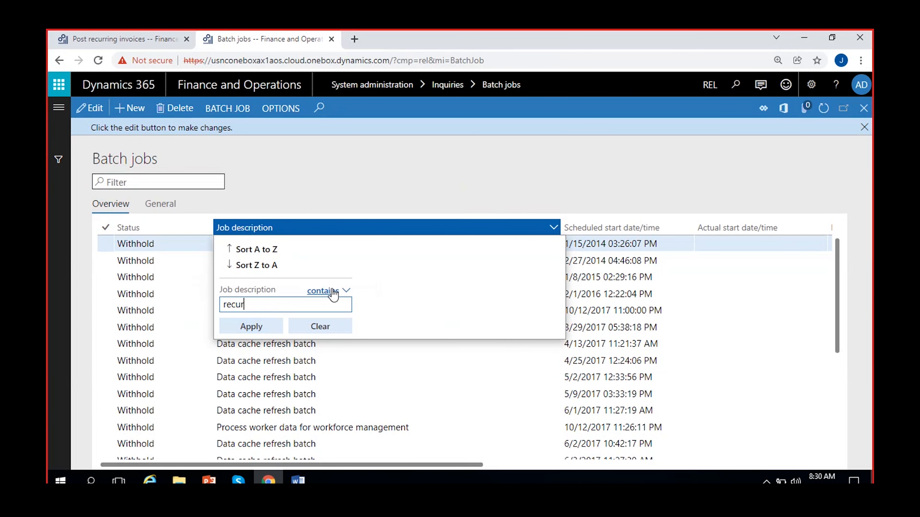
{"action": "left_click", "coordinate": [328, 291]}
{"action": "left_click", "coordinate": [255, 328]}
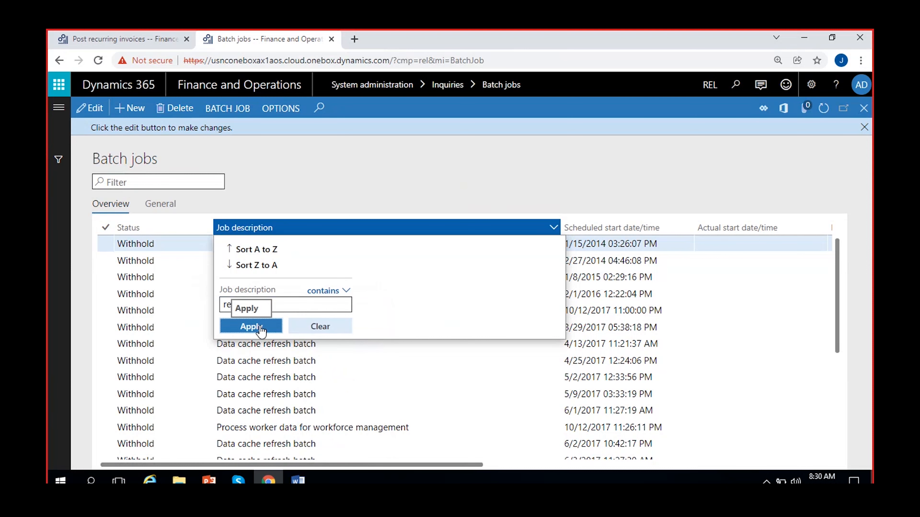
{"action": "left_click", "coordinate": [249, 325]}
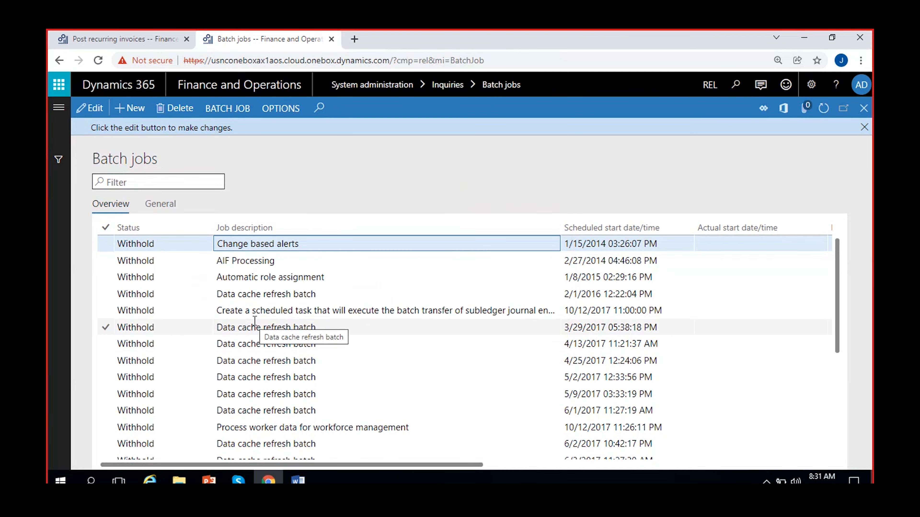
{"action": "left_click", "coordinate": [308, 242]}
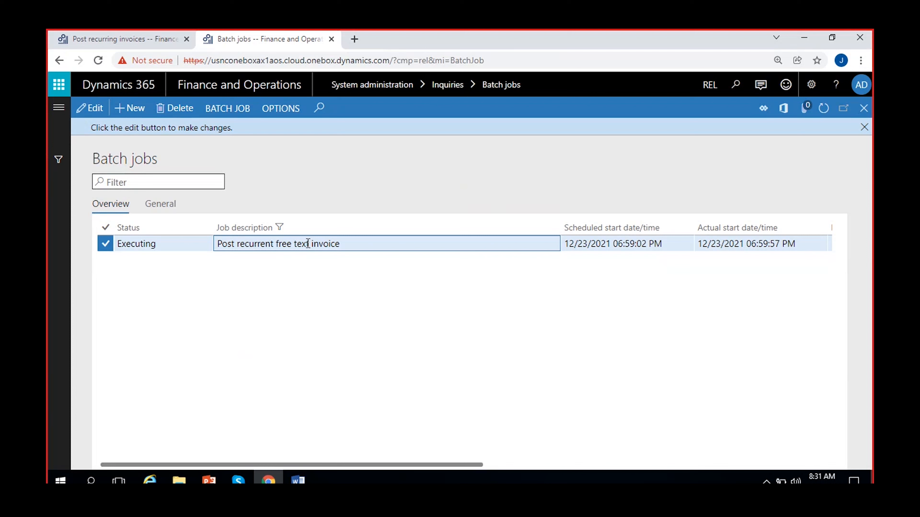
{"action": "left_click", "coordinate": [823, 108]}
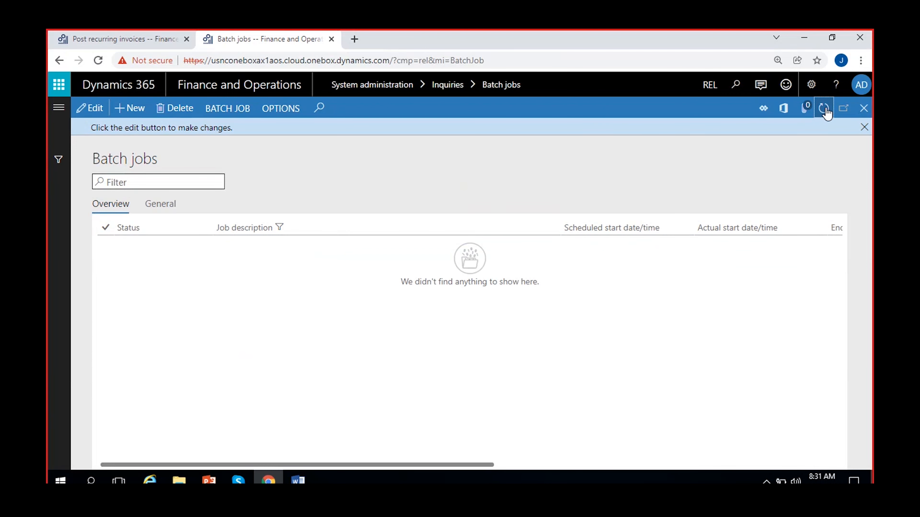
Return to the Post recurring invoices list and check the posting notification and the posted status of the 12/1/2021 invoice
{"action": "left_click", "coordinate": [118, 41]}
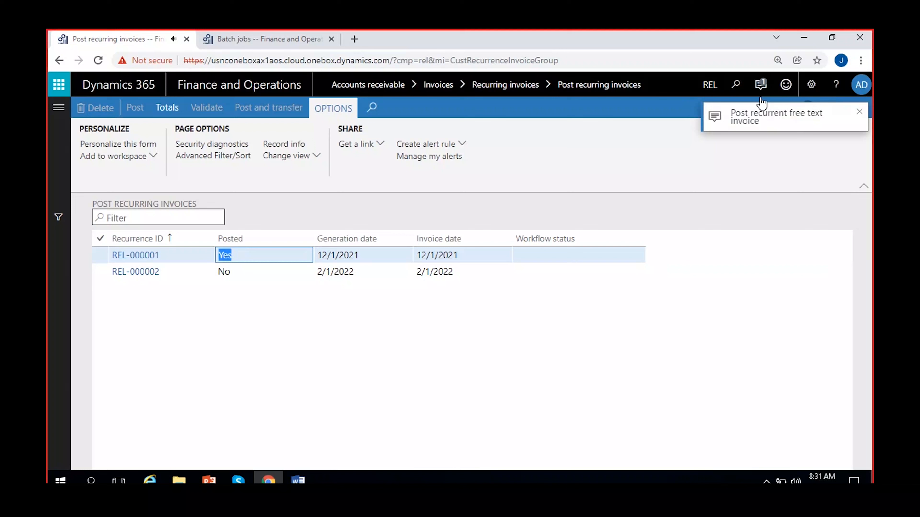
{"action": "left_click", "coordinate": [760, 84]}
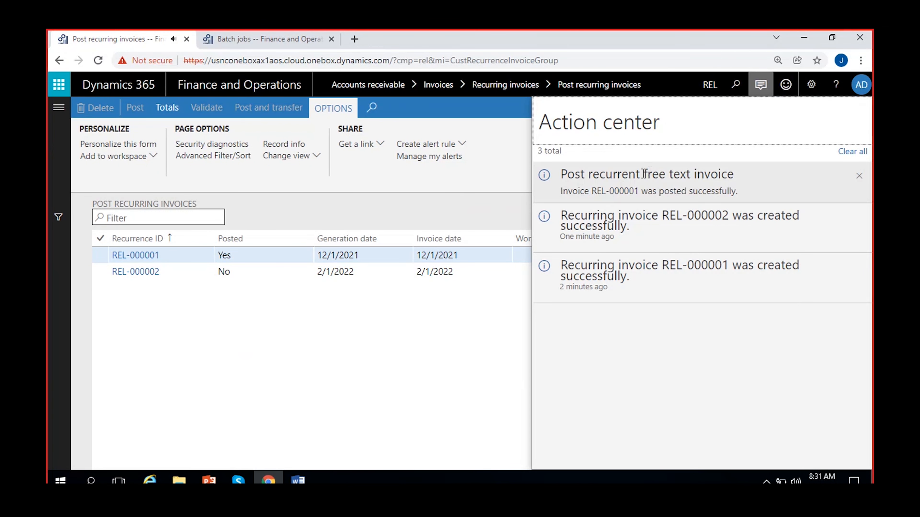
{"action": "left_click", "coordinate": [393, 191]}
{"action": "left_click", "coordinate": [254, 253]}
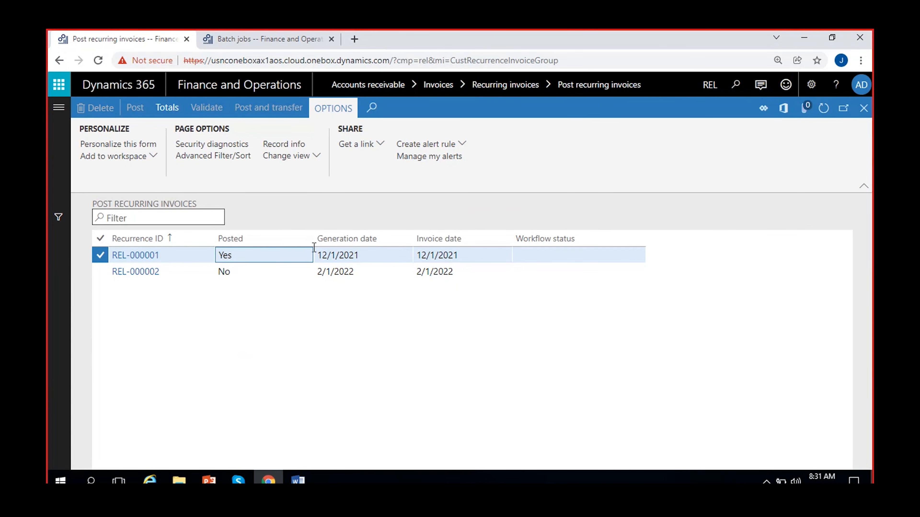
Open the All free text invoices list in Accounts receivable and refresh it
{"action": "left_click", "coordinate": [56, 108]}
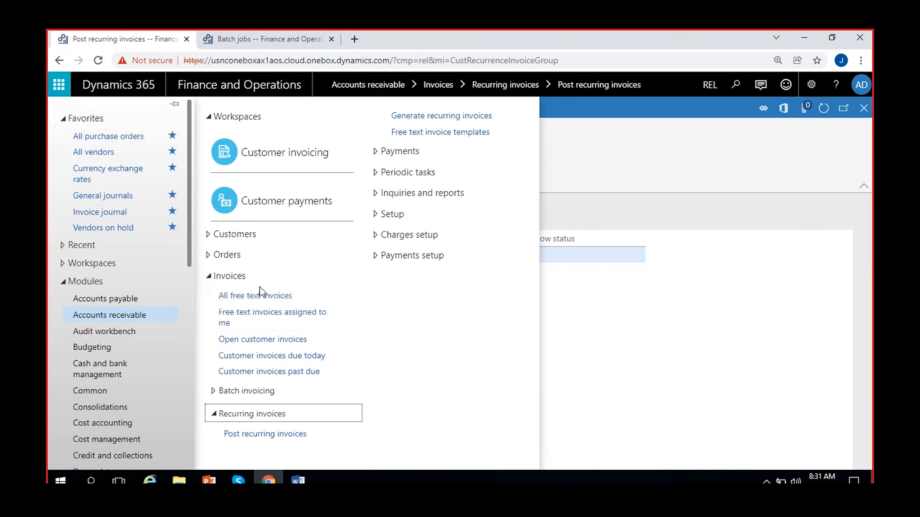
{"action": "left_click", "coordinate": [253, 295]}
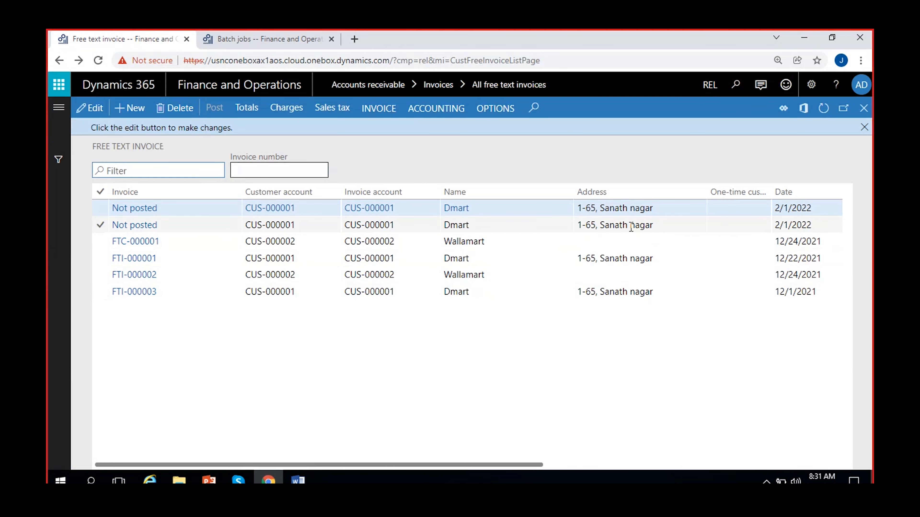
{"action": "left_click", "coordinate": [608, 225]}
{"action": "left_click", "coordinate": [823, 109]}
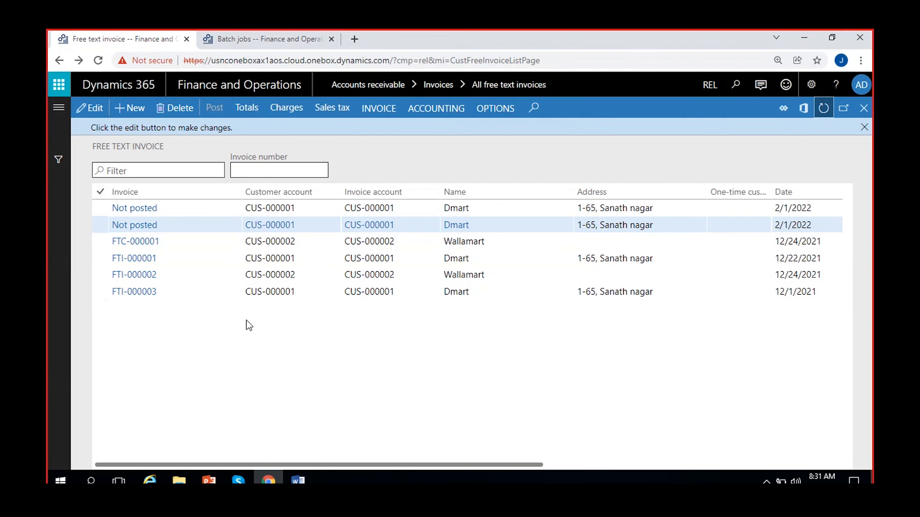
{"action": "left_click", "coordinate": [287, 292]}
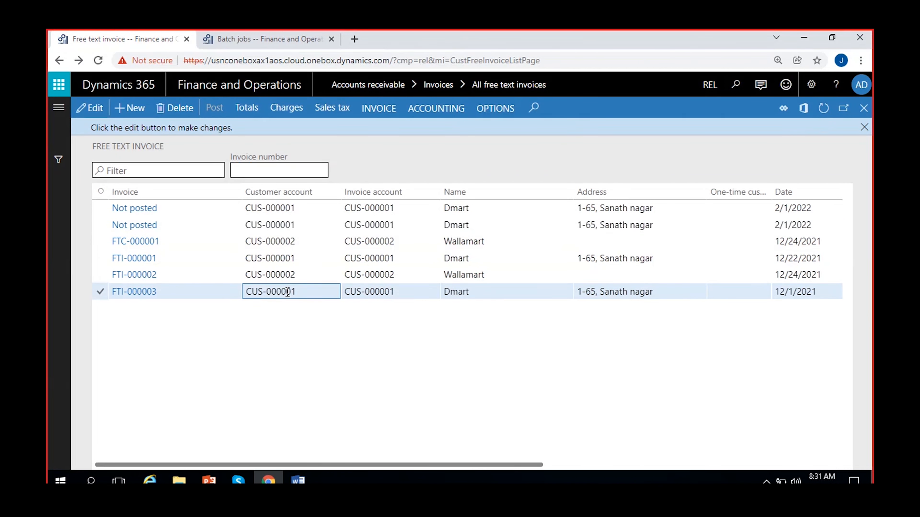
{"action": "left_click", "coordinate": [175, 296]}
{"action": "left_click", "coordinate": [268, 292]}
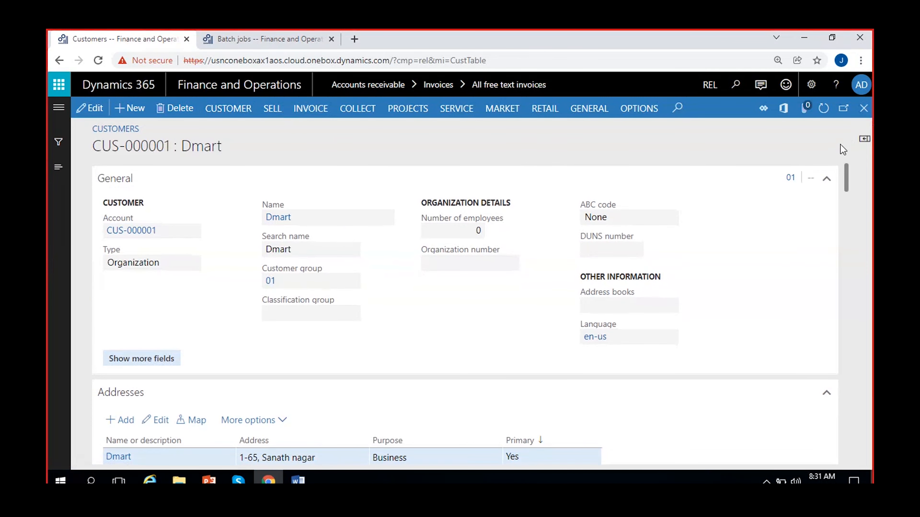
{"action": "left_click", "coordinate": [863, 109]}
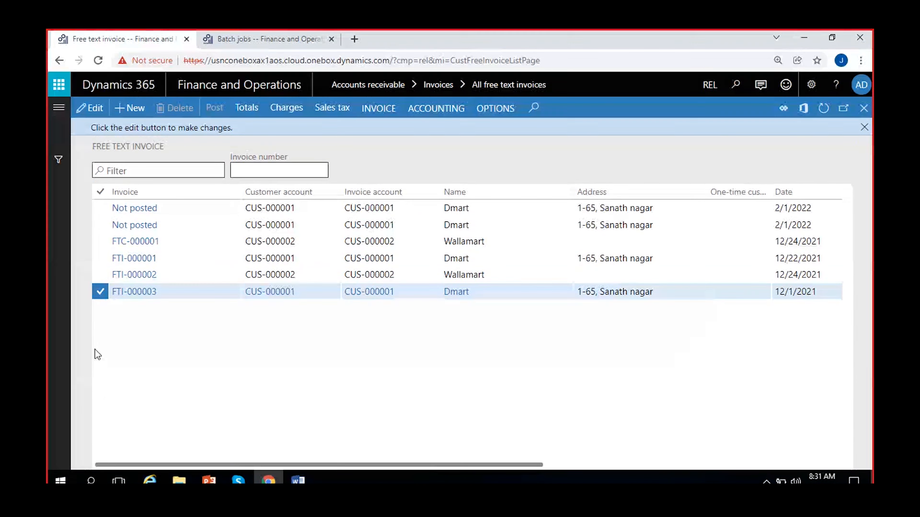
Open the Dmart free text invoice dated 12/1/2021, examine its header and monthly rent line, and close it
{"action": "left_click", "coordinate": [124, 291]}
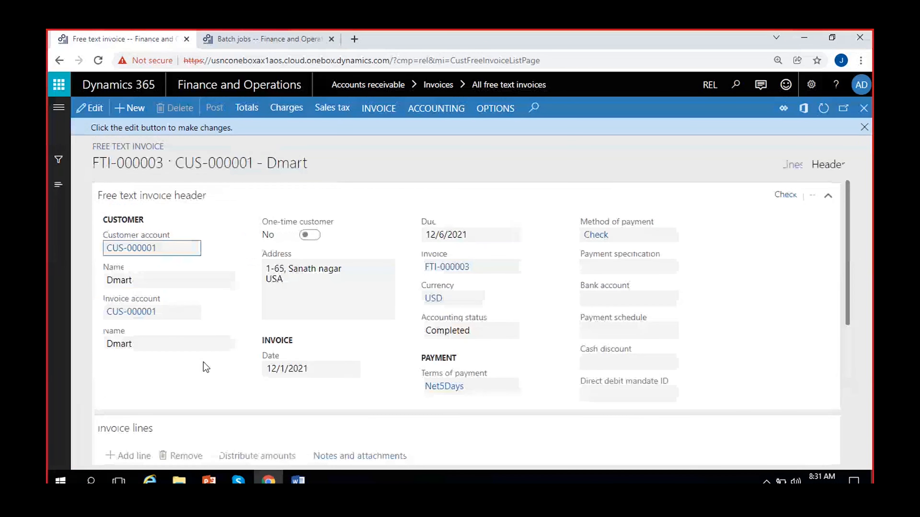
{"action": "scroll", "coordinate": [204, 363], "scroll_direction": "down", "scroll_amount": 6}
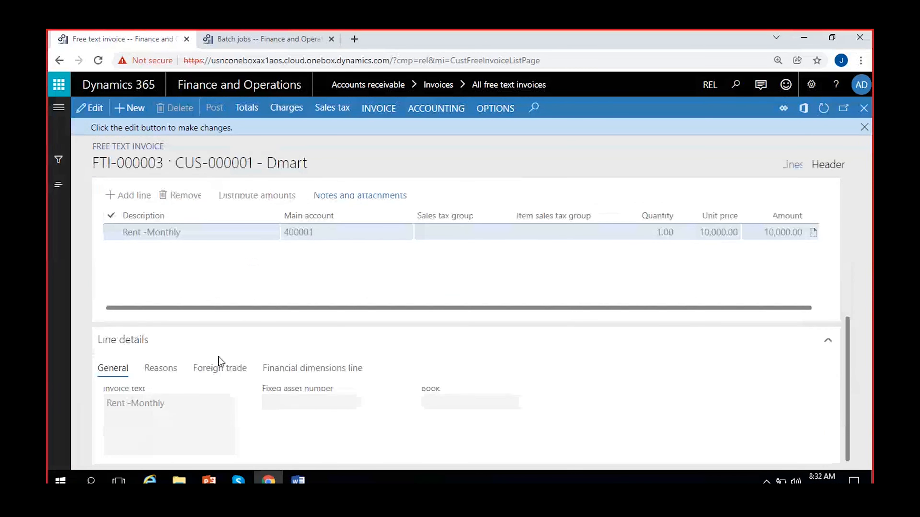
{"action": "scroll", "coordinate": [321, 292], "scroll_direction": "up", "scroll_amount": 2}
{"action": "left_click", "coordinate": [321, 293]}
{"action": "left_click", "coordinate": [111, 294]}
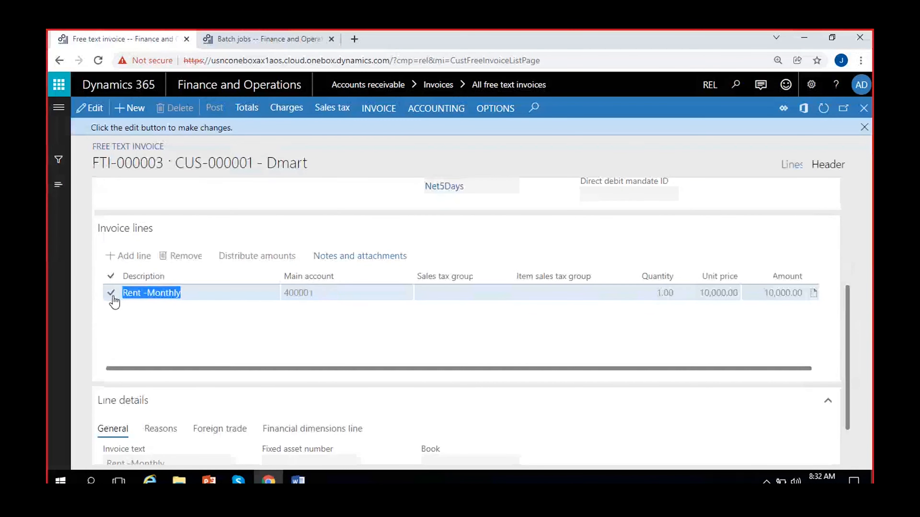
{"action": "scroll", "coordinate": [430, 327], "scroll_direction": "down", "scroll_amount": 2}
{"action": "left_click", "coordinate": [715, 233]}
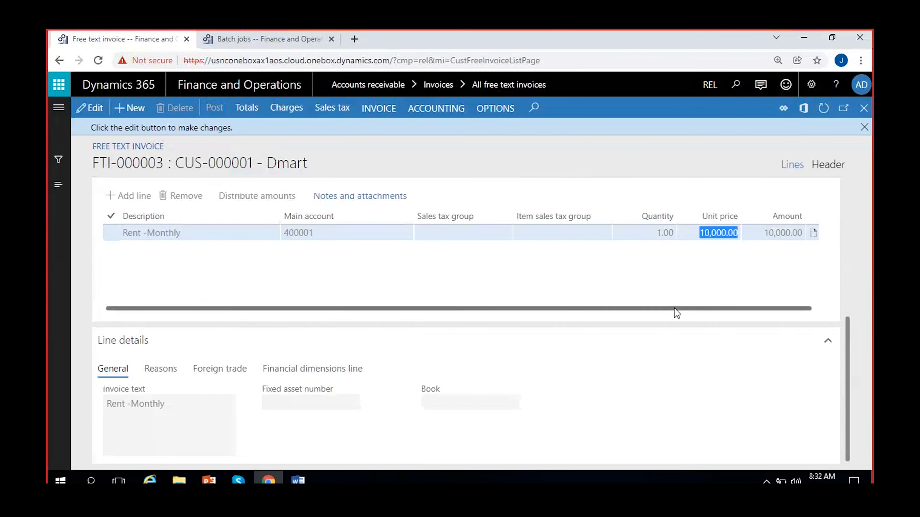
{"action": "left_click", "coordinate": [830, 165]}
{"action": "left_click", "coordinate": [864, 128]}
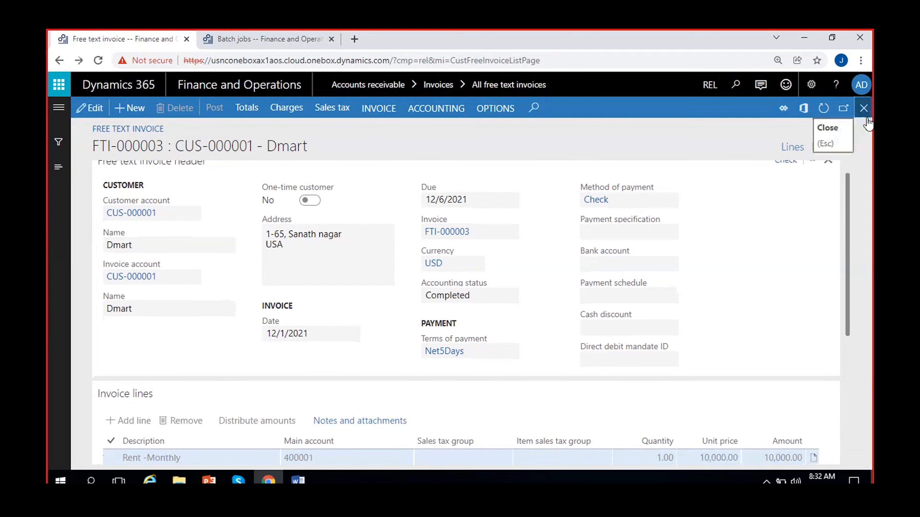
{"action": "left_click", "coordinate": [864, 108]}
Check the two unposted Dmart invoices dated 2/1/2022 in the free text invoice list
{"action": "left_click", "coordinate": [259, 205]}
{"action": "left_click", "coordinate": [263, 192], "text": "ctrl"}
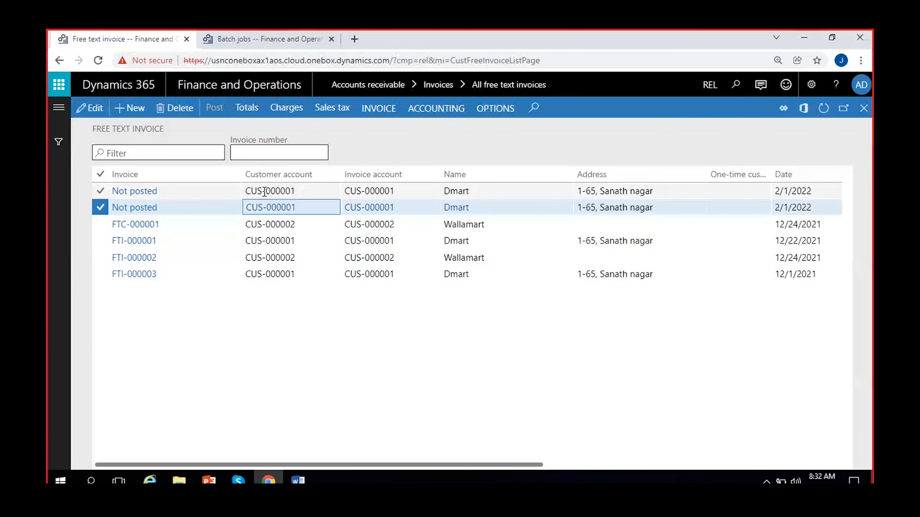
{"action": "left_click", "coordinate": [244, 185]}
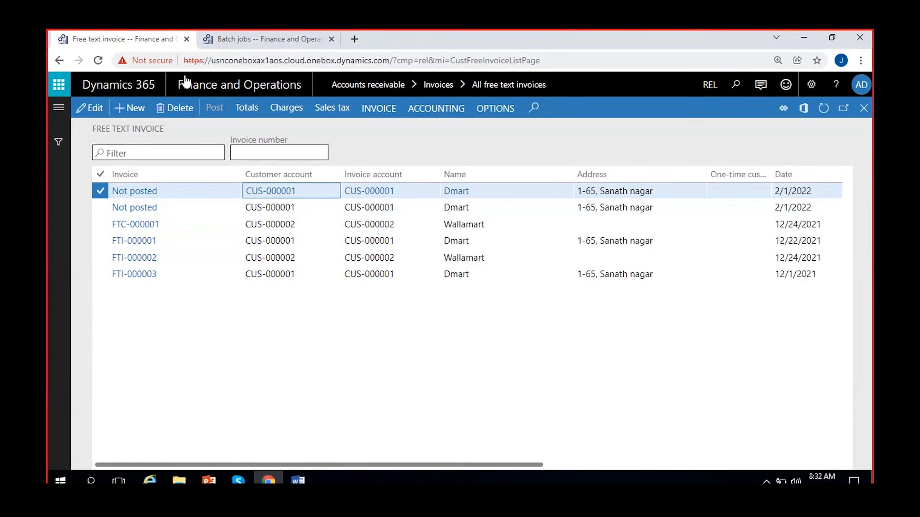
Open the Post recurring invoices list in Accounts receivable and post the recurrence with invoice date 2/1/2022
{"action": "left_click", "coordinate": [57, 108]}
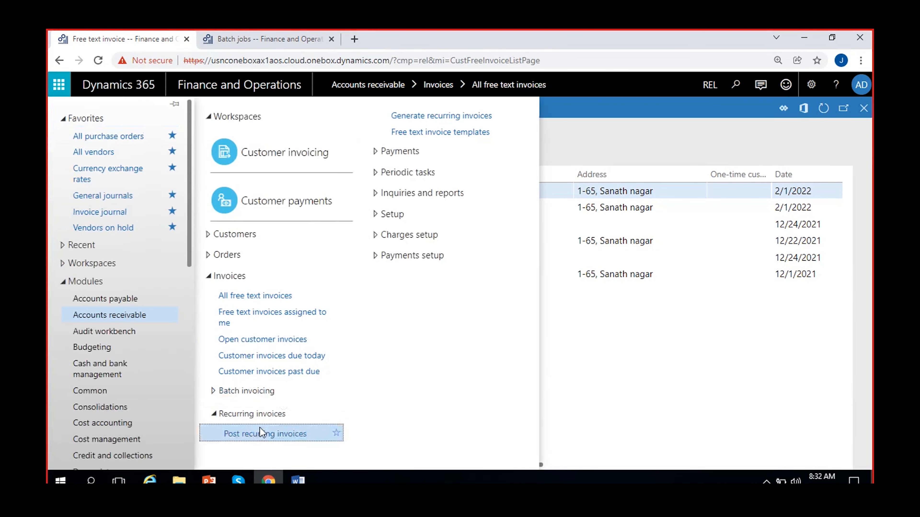
{"action": "left_click", "coordinate": [259, 429]}
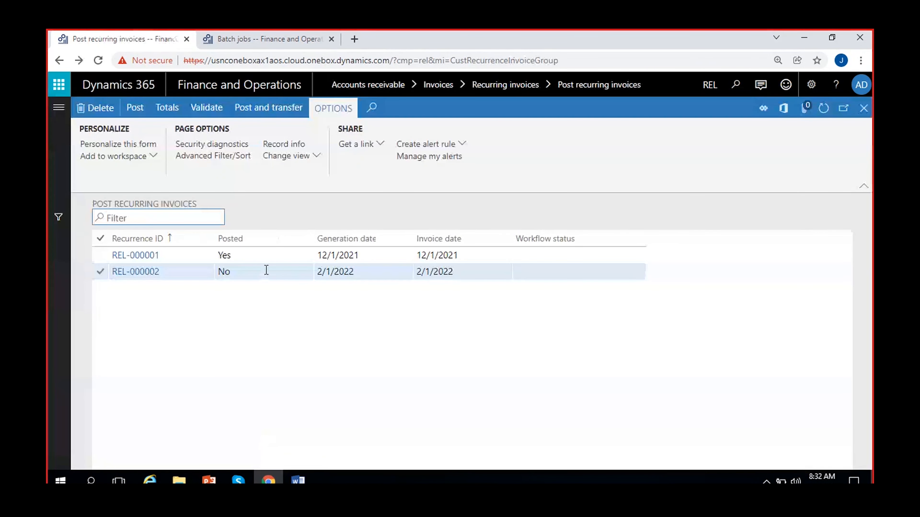
{"action": "left_click", "coordinate": [264, 270]}
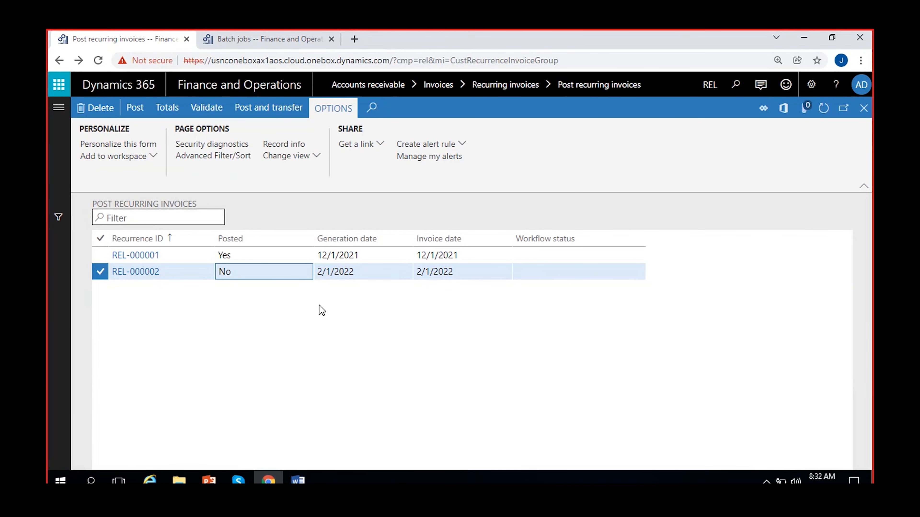
{"action": "left_click", "coordinate": [132, 116]}
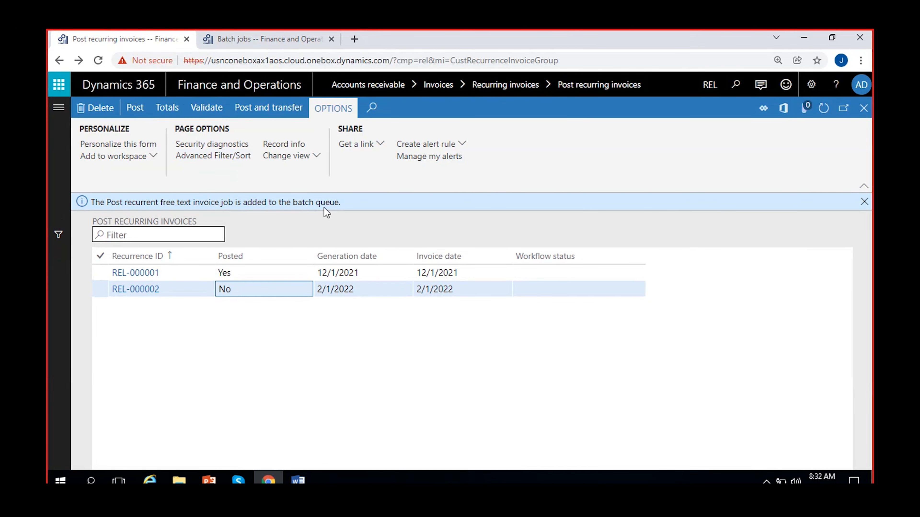
Refresh the recurring invoices list to check the 2/1/2022 recurrence's posted status, and dismiss the batch queue message
{"action": "left_click", "coordinate": [823, 108]}
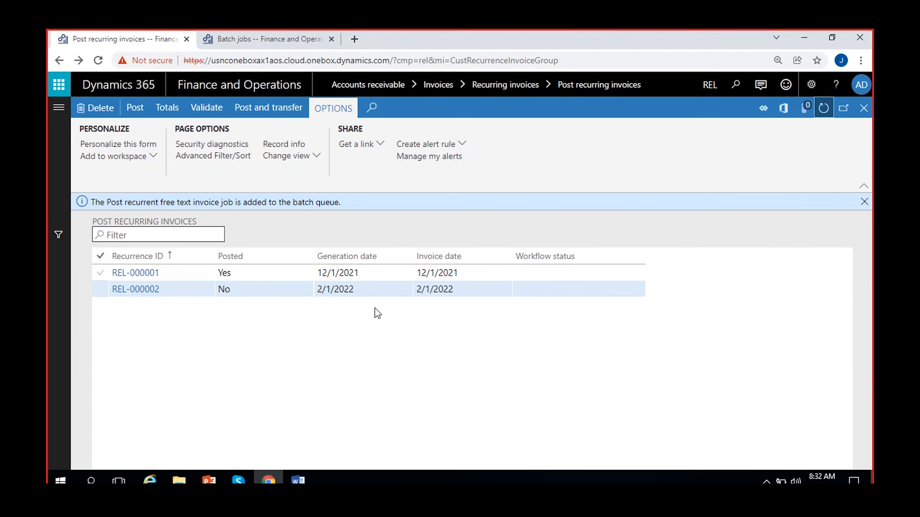
{"action": "left_click", "coordinate": [243, 288]}
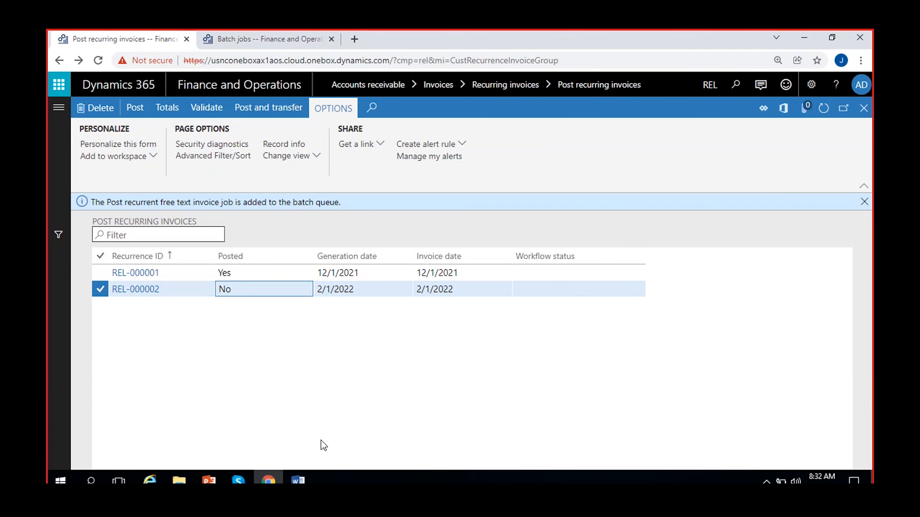
{"action": "left_click", "coordinate": [865, 202]}
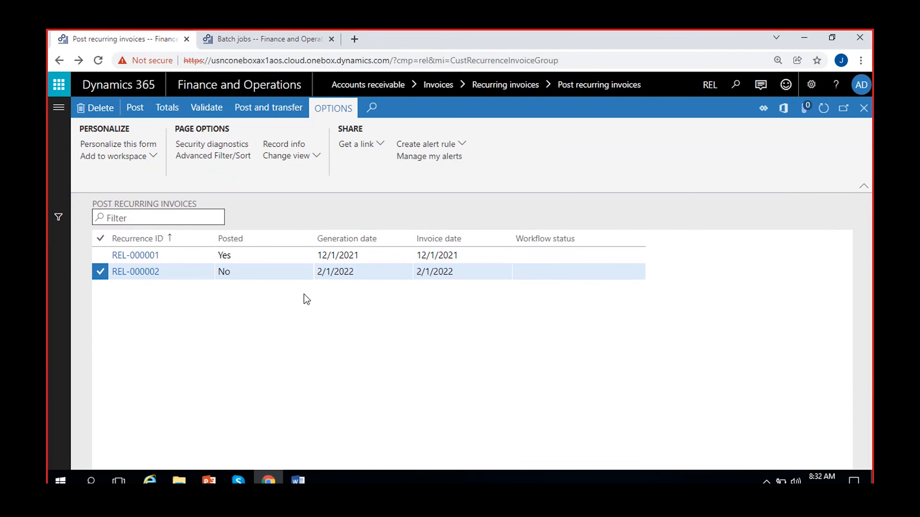
Switch to the Batch jobs page and refresh it to check the status of the Post recurrent free text invoice job
{"action": "left_click", "coordinate": [249, 42]}
{"action": "left_click", "coordinate": [824, 108]}
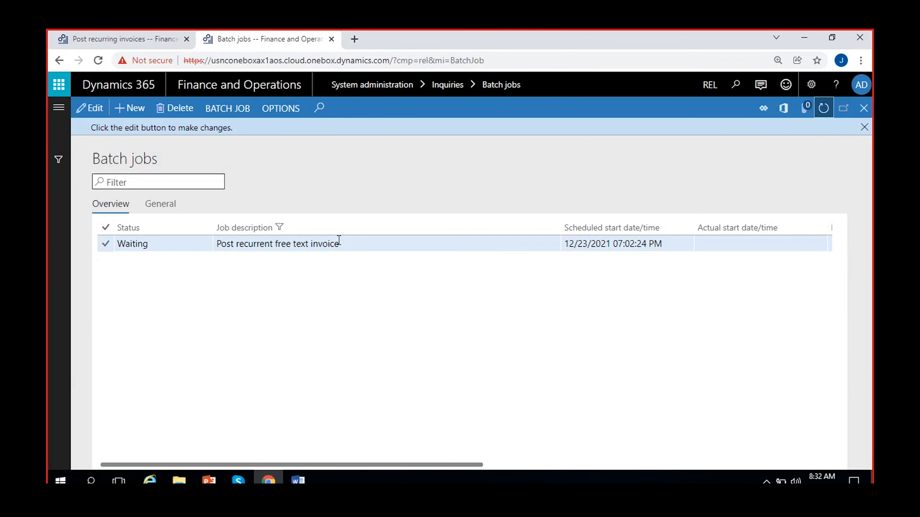
{"action": "left_click", "coordinate": [339, 242]}
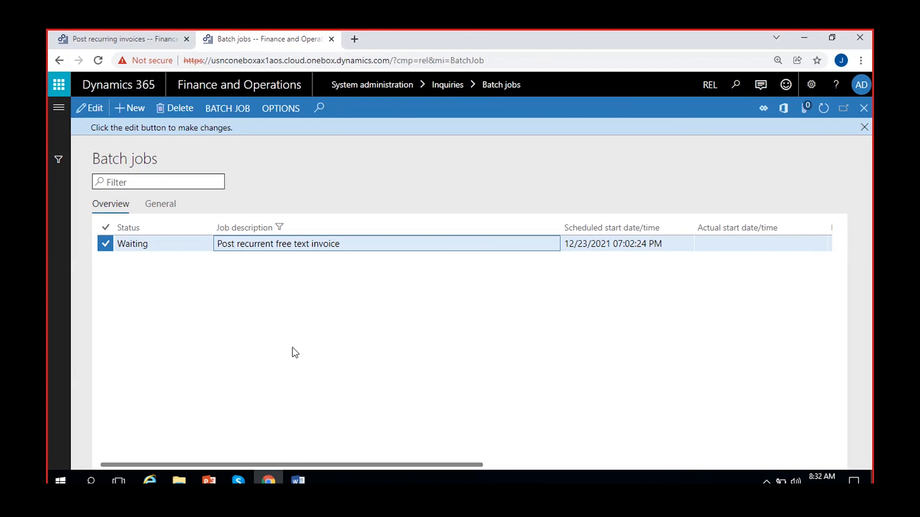
Return to the Post recurring invoices list and refresh it to check the posted status of the 2/1/2022 recurrence
{"action": "left_click", "coordinate": [115, 35]}
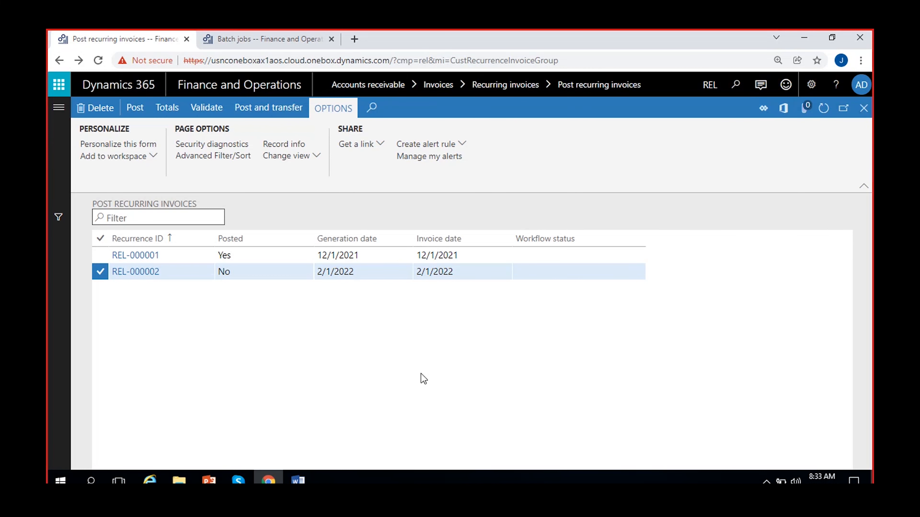
{"action": "left_click", "coordinate": [822, 108]}
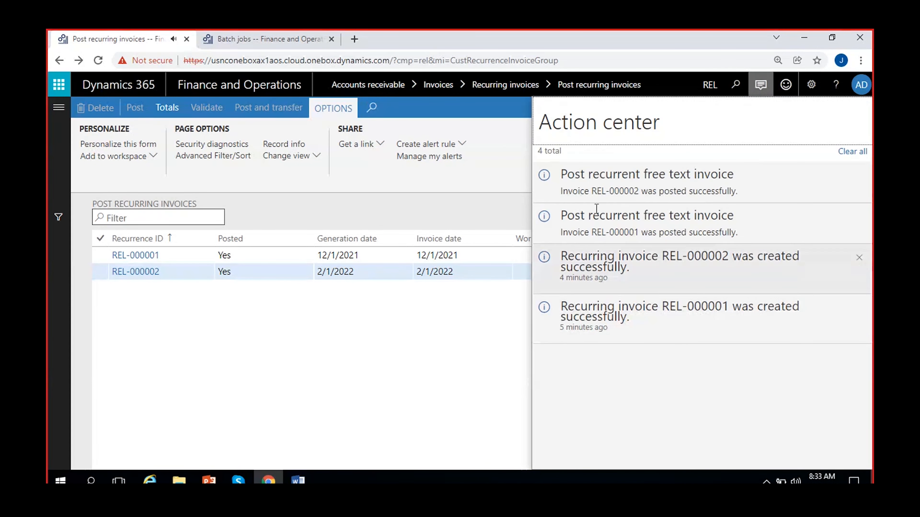
{"action": "left_click", "coordinate": [247, 283]}
{"action": "left_click", "coordinate": [242, 272]}
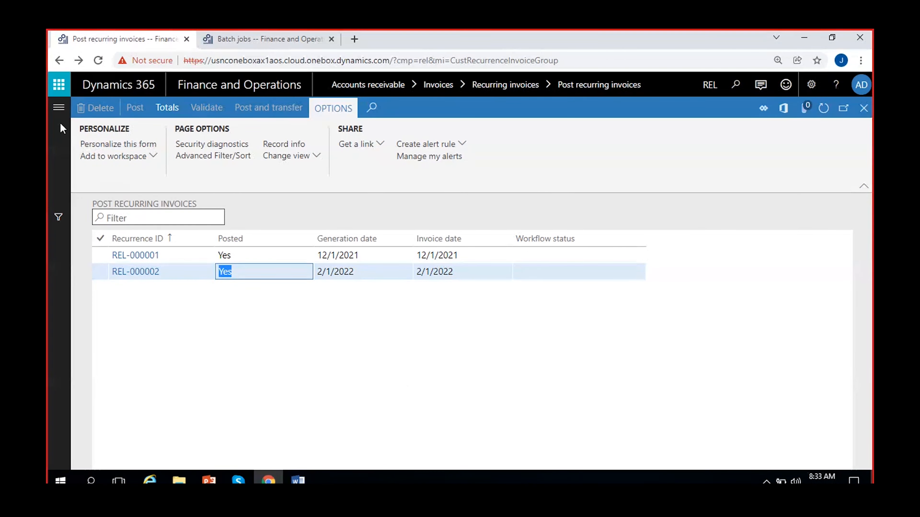
Open the All free text invoices list and check the invoice numbers and dates of the two Dmart invoices dated 2/1/2022
{"action": "left_click", "coordinate": [59, 108]}
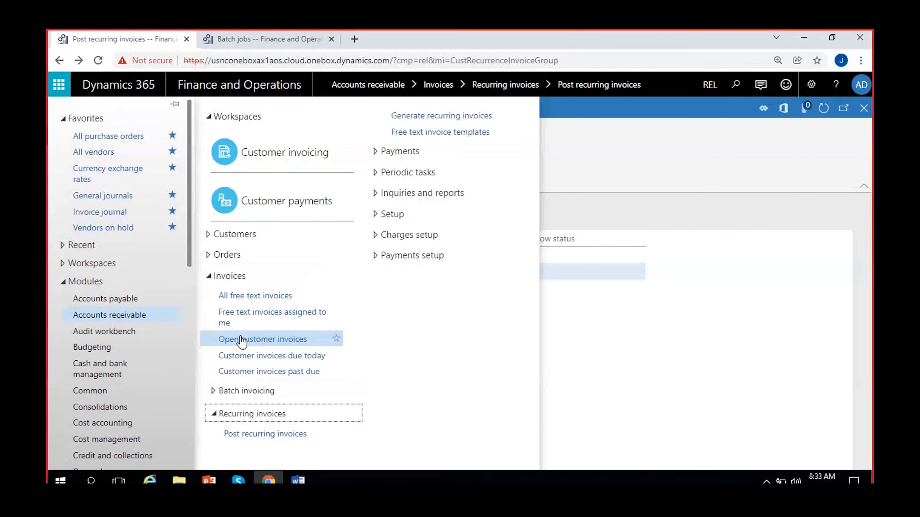
{"action": "left_click", "coordinate": [241, 294]}
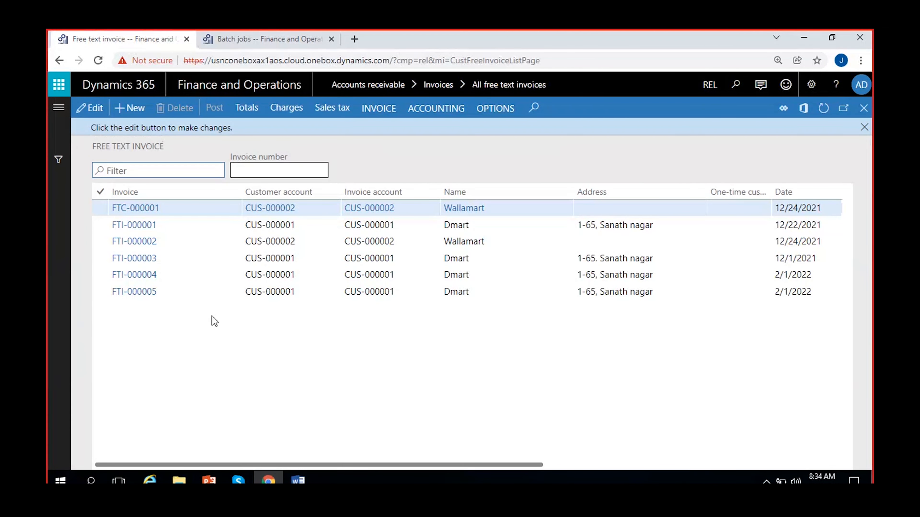
{"action": "left_click", "coordinate": [266, 274]}
{"action": "left_click", "coordinate": [283, 290], "text": "shift"}
{"action": "left_click", "coordinate": [284, 290]}
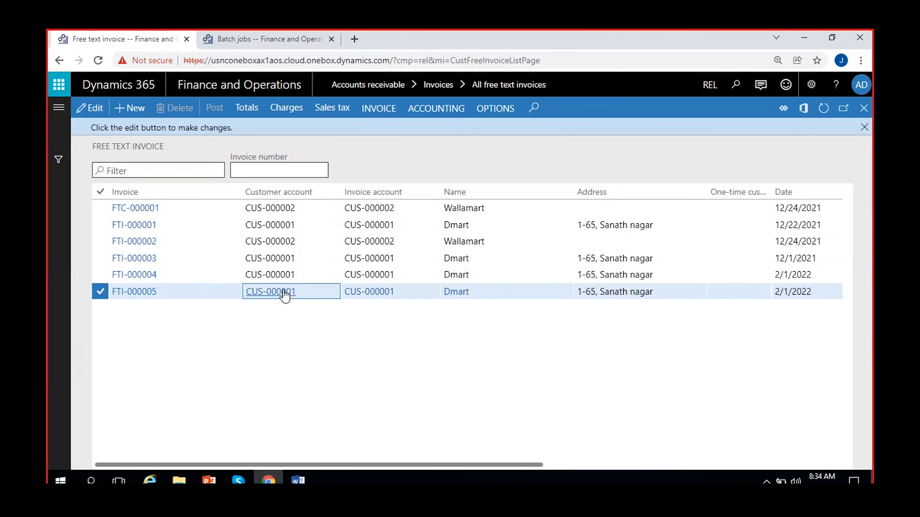
{"action": "left_click", "coordinate": [801, 277]}
{"action": "key", "text": "Down"}
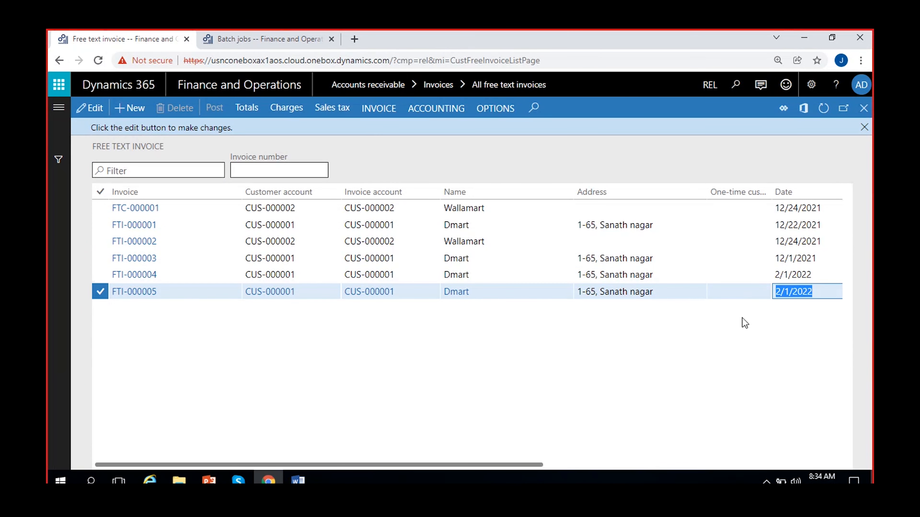
{"action": "left_click", "coordinate": [864, 127]}
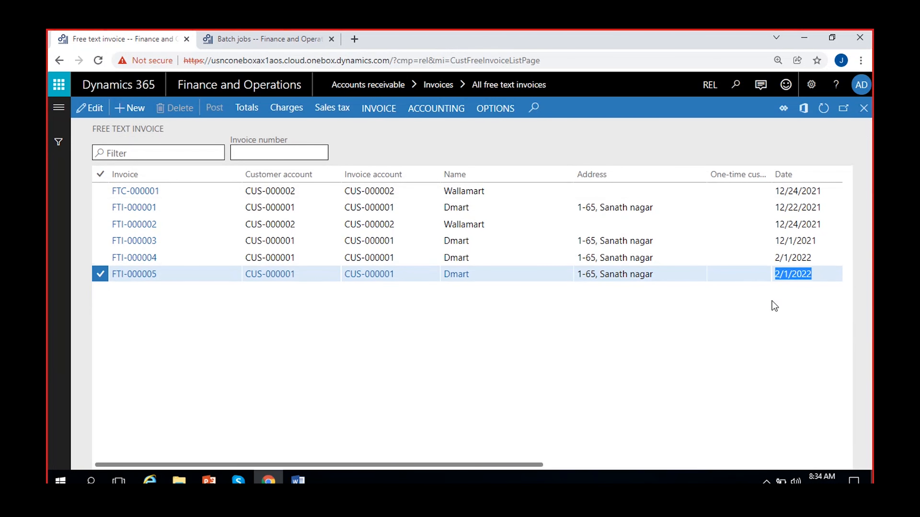
Open the first Dmart free text invoice dated 2/1/2022, examine its monthly rent line and line details, and close it
{"action": "left_click", "coordinate": [141, 262]}
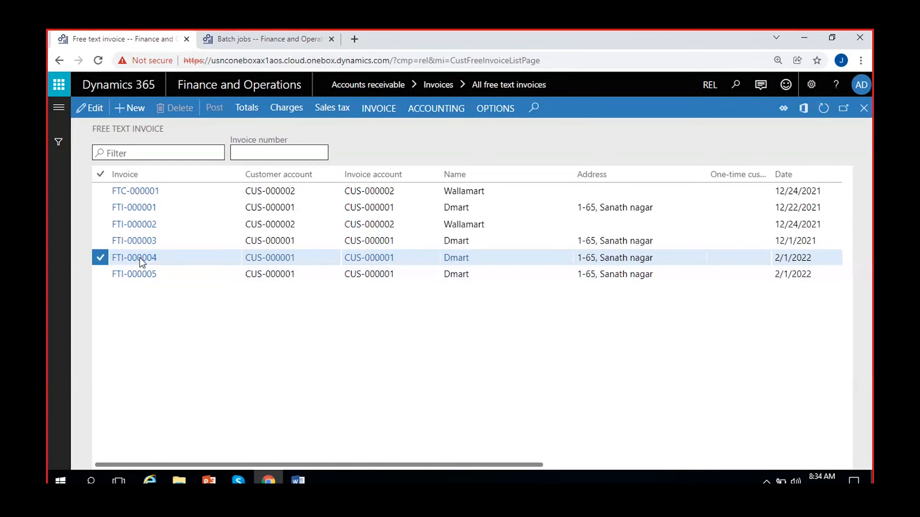
{"action": "left_click", "coordinate": [139, 258]}
{"action": "scroll", "coordinate": [536, 442], "scroll_direction": "down", "scroll_amount": 5}
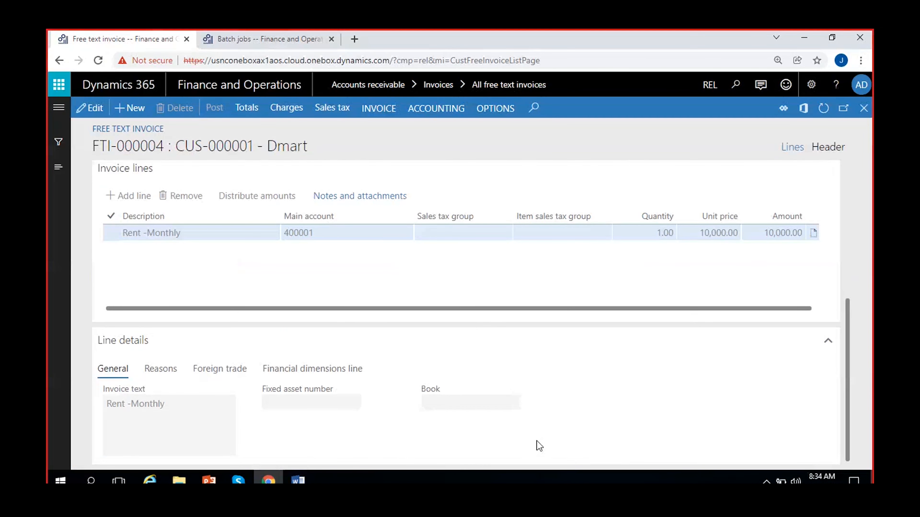
{"action": "left_click", "coordinate": [864, 108]}
Open the second Dmart free text invoice dated 2/1/2022, examine its rent line and header payment terms, and close it
{"action": "left_click", "coordinate": [135, 274]}
{"action": "left_click", "coordinate": [135, 274]}
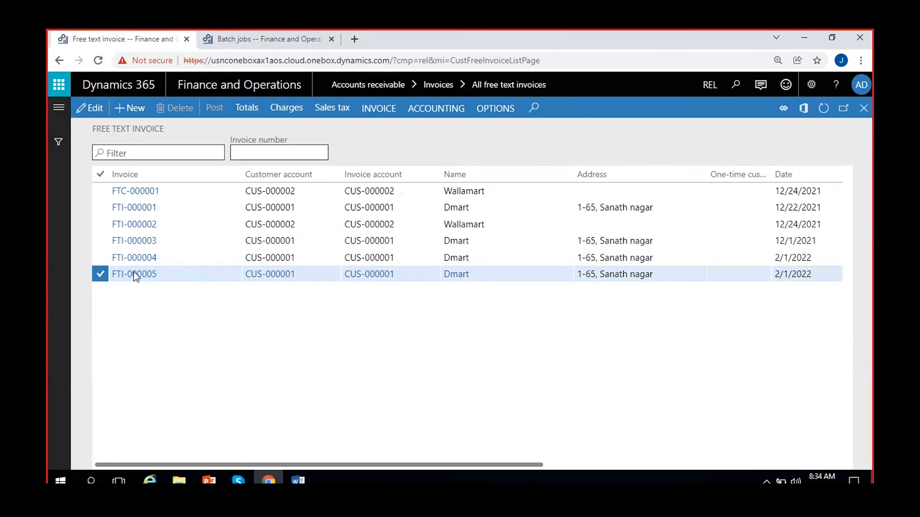
{"action": "scroll", "coordinate": [362, 413], "scroll_direction": "down", "scroll_amount": 5}
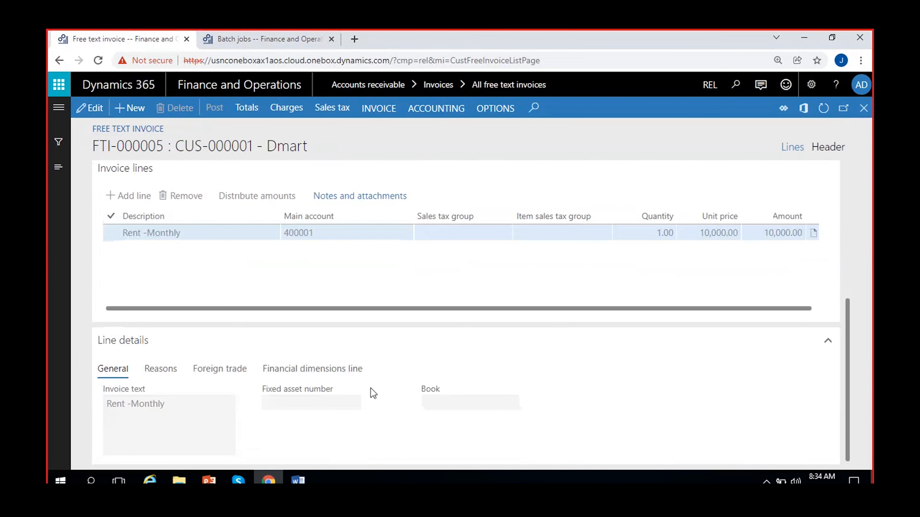
{"action": "scroll", "coordinate": [372, 405], "scroll_direction": "up", "scroll_amount": 5}
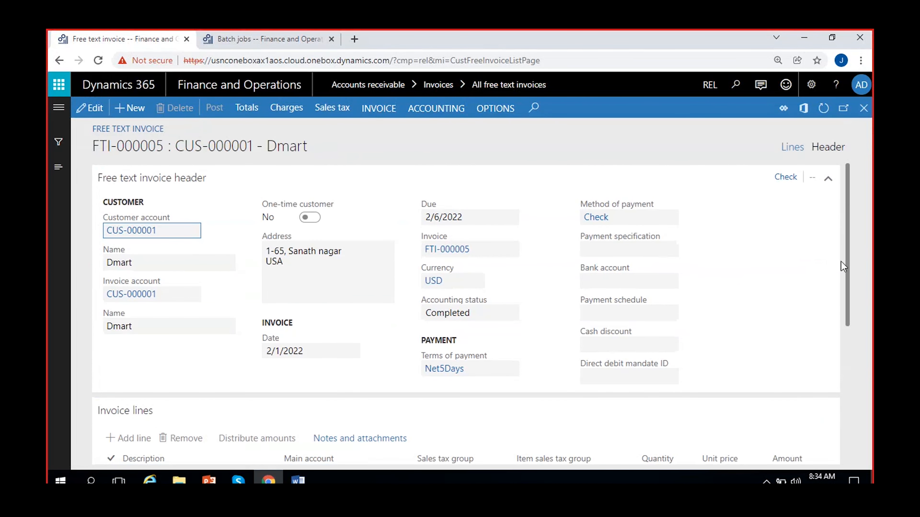
{"action": "left_click", "coordinate": [490, 374]}
{"action": "left_click", "coordinate": [862, 110]}
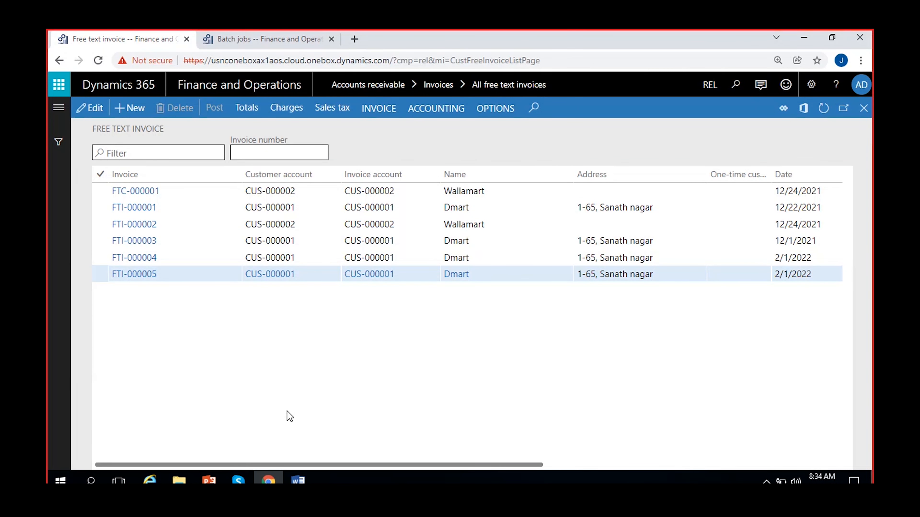
Switch to the AX Functional course content document in Word
{"action": "left_click", "coordinate": [300, 480]}
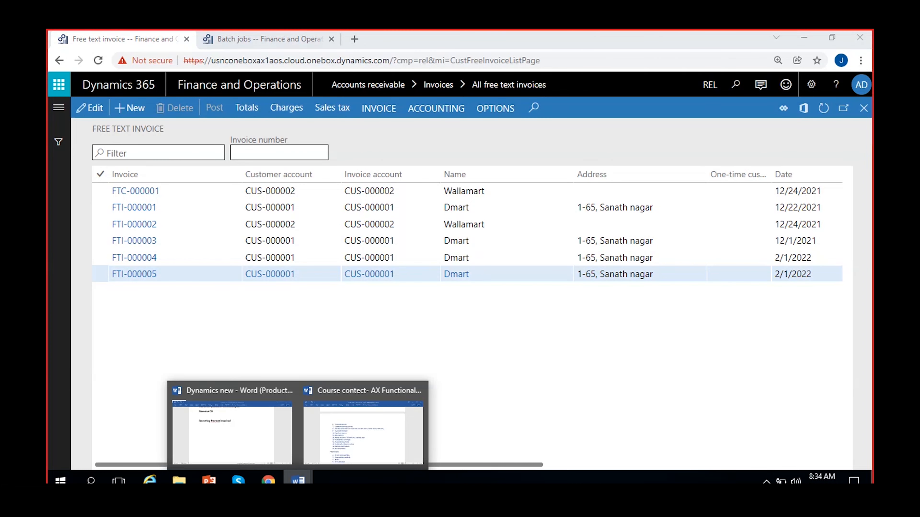
{"action": "left_click", "coordinate": [331, 442]}
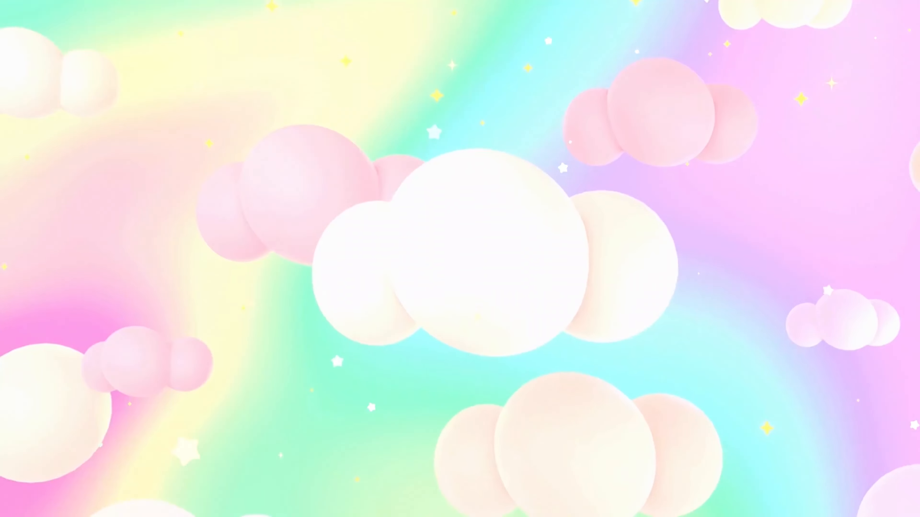